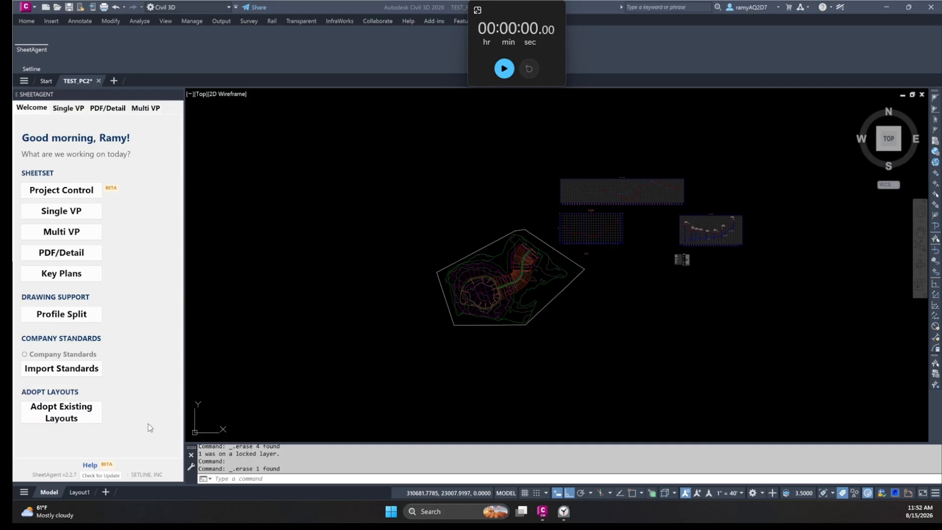
Step: Start the stopwatch and set the drawing up for Project Control in Single VP authoring mode
{"action": "left_click", "coordinate": [504, 69]}
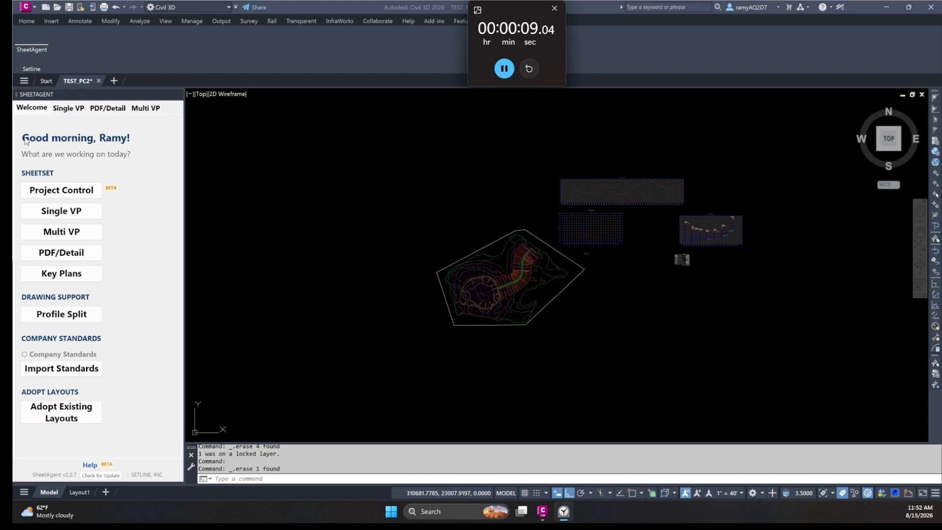
{"action": "left_click", "coordinate": [64, 197]}
{"action": "left_click", "coordinate": [64, 197]}
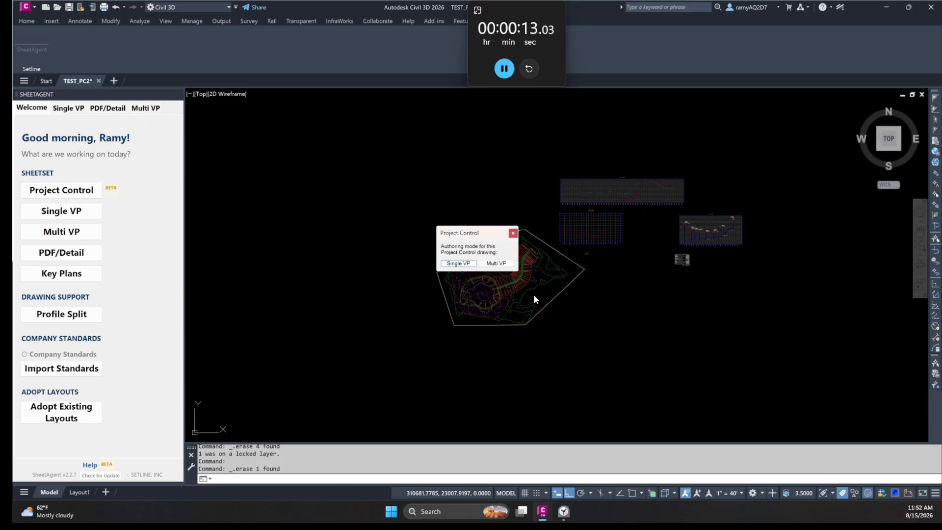
{"action": "left_click_drag", "start_coordinate": [518, 271], "coordinate": [653, 341]}
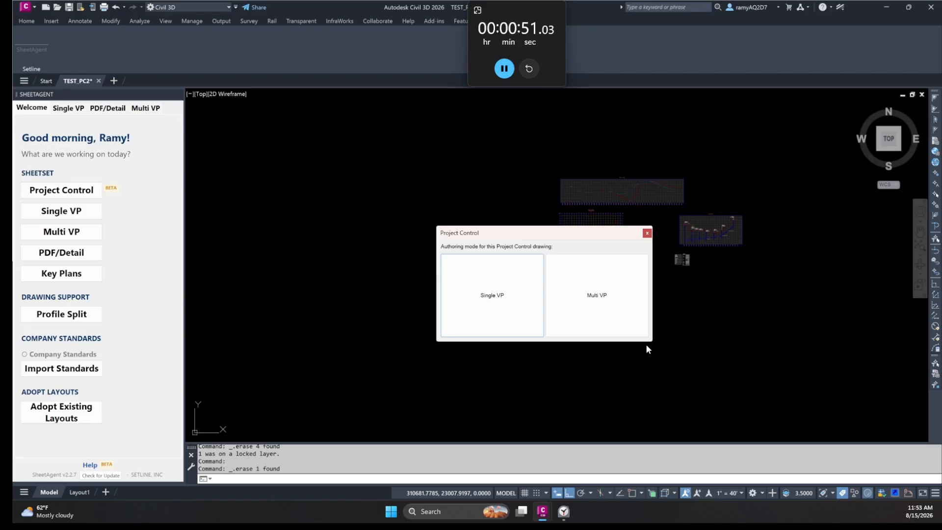
{"action": "left_click", "coordinate": [502, 295]}
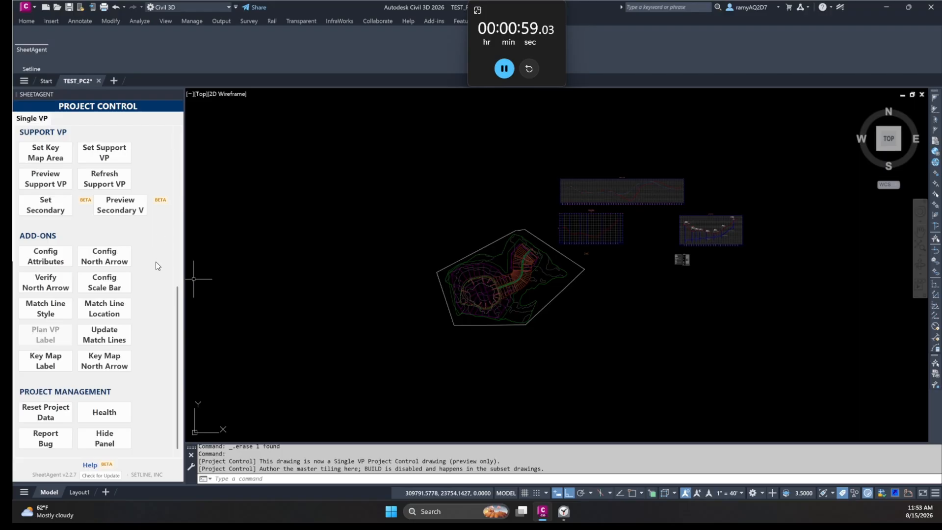
Step: Set the project title block to 24x36 test-WF.dwg from the Title Block folder in the SheetAgent test files
{"action": "scroll", "coordinate": [131, 293], "scroll_direction": "up", "scroll_amount": 6}
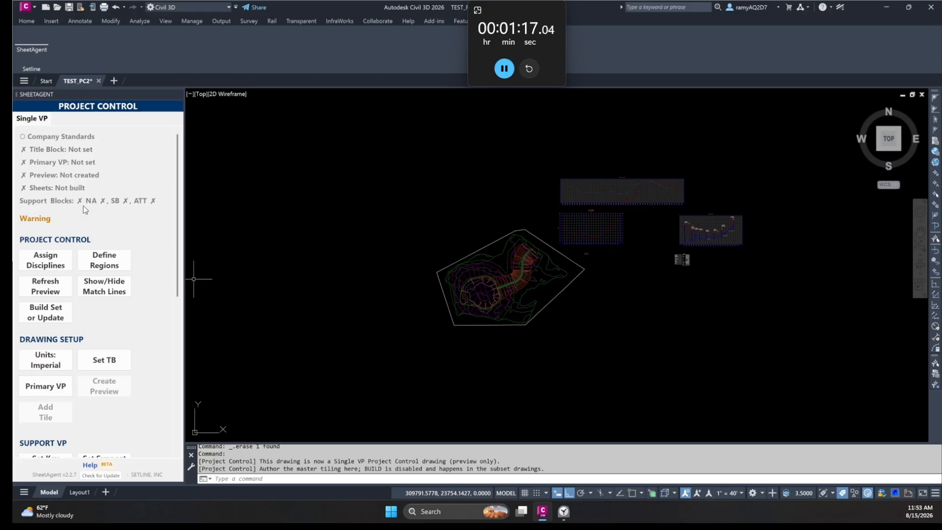
{"action": "left_click", "coordinate": [127, 356]}
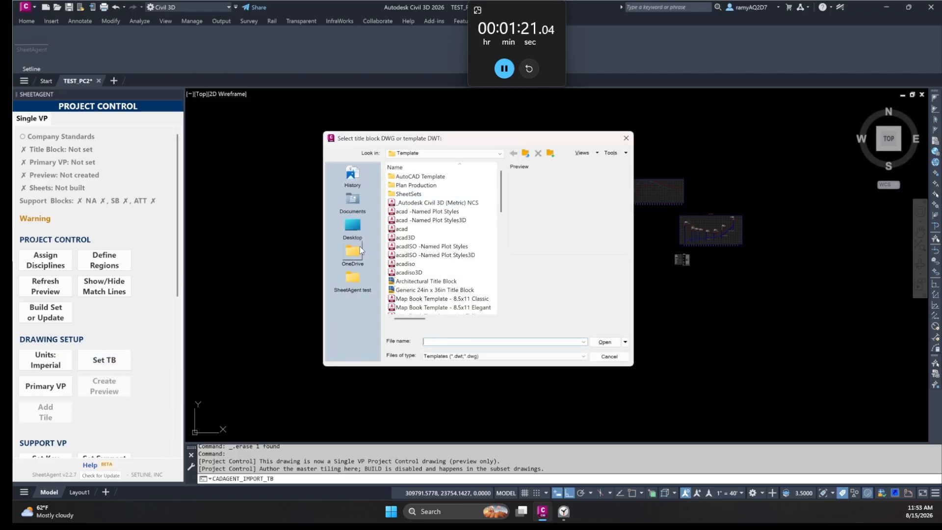
{"action": "left_click", "coordinate": [353, 280]}
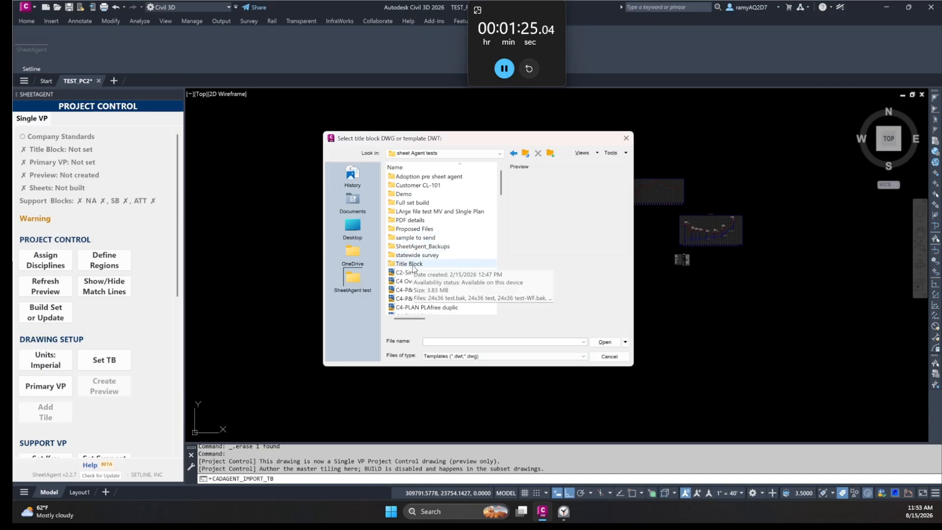
{"action": "double_click", "coordinate": [412, 263]}
{"action": "double_click", "coordinate": [408, 185]}
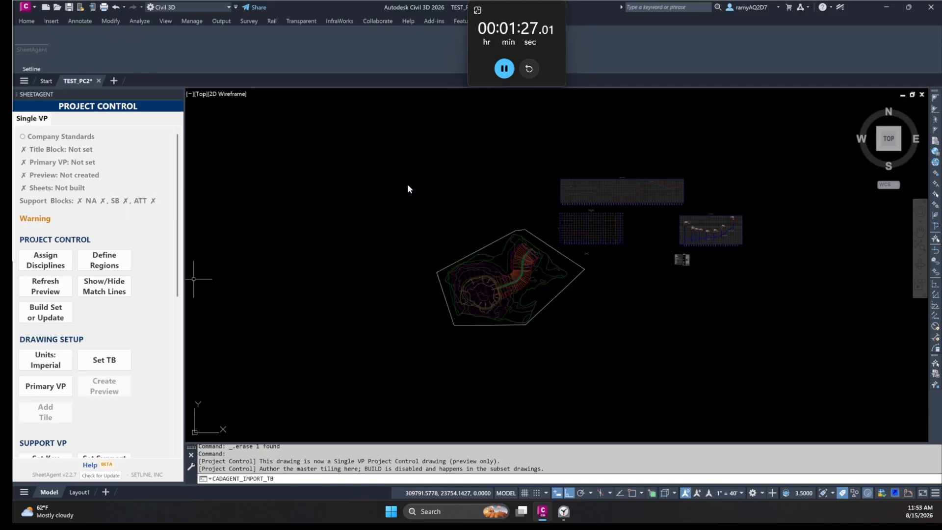
Step: Open the _TEMPLATE_TB layout and make ARJ_24x36_PDF its current page setup
{"action": "left_click", "coordinate": [144, 492]}
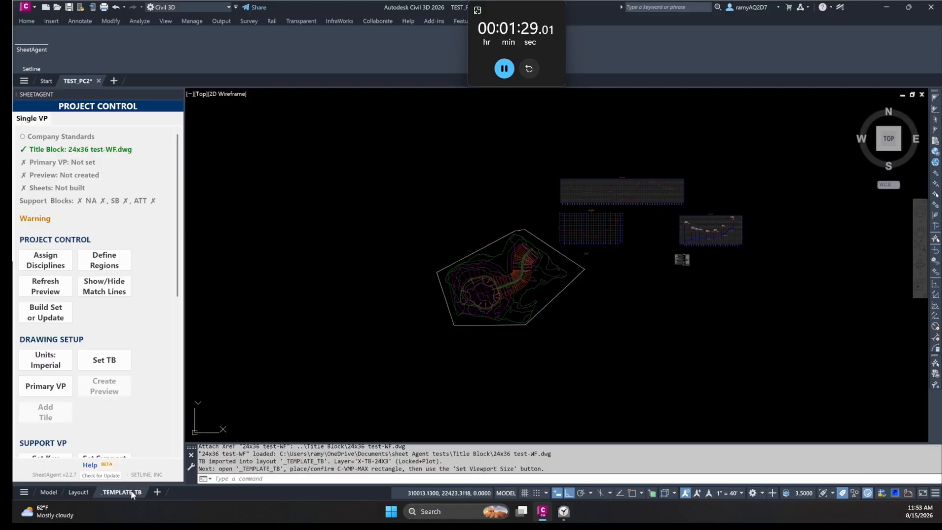
{"action": "type", "text": "pagesetup"}
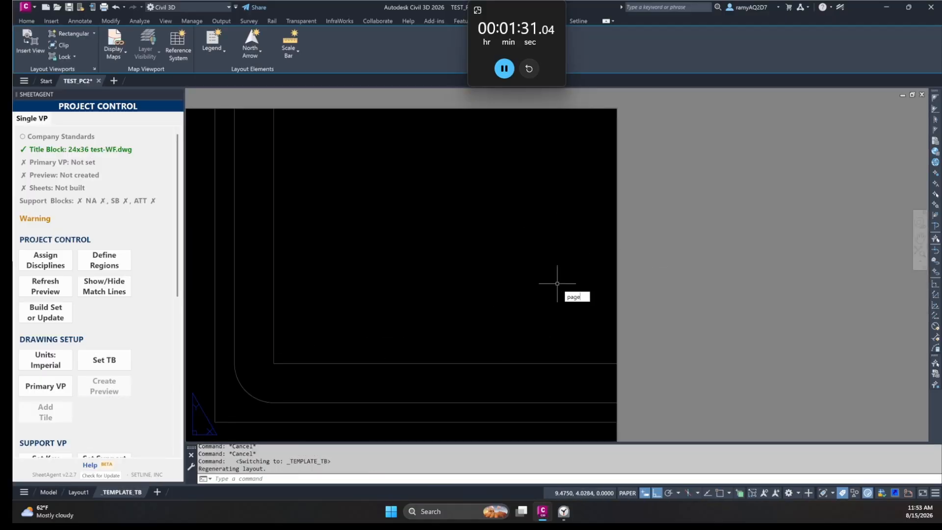
{"action": "key", "text": "Return"}
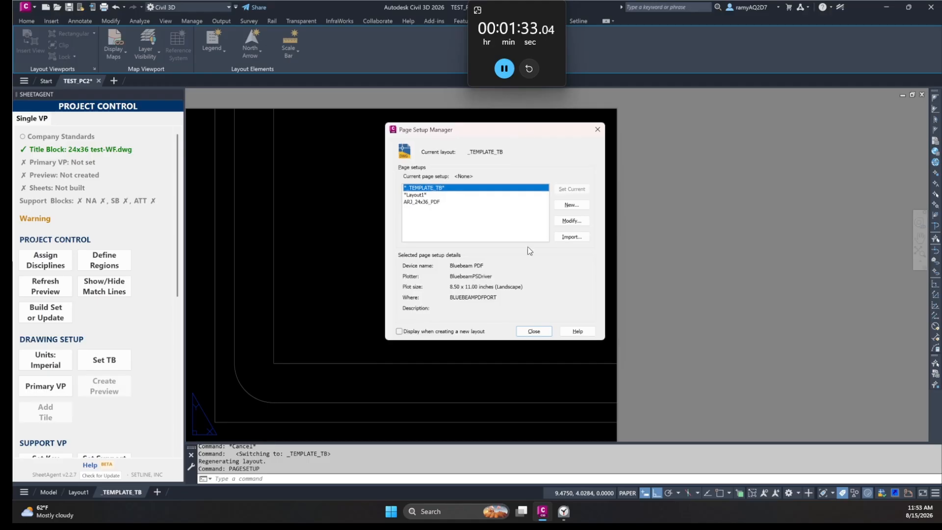
{"action": "double_click", "coordinate": [423, 203]}
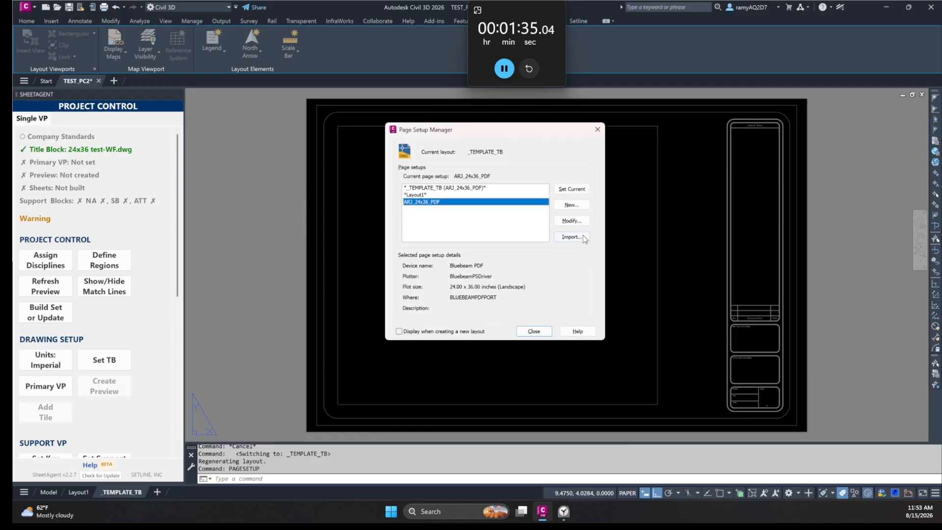
Step: Change the ARJ_24x36_PDF page setup's plotter to DWG To PDF.pc3 and update the layouts that reference it
{"action": "left_click", "coordinate": [569, 221]}
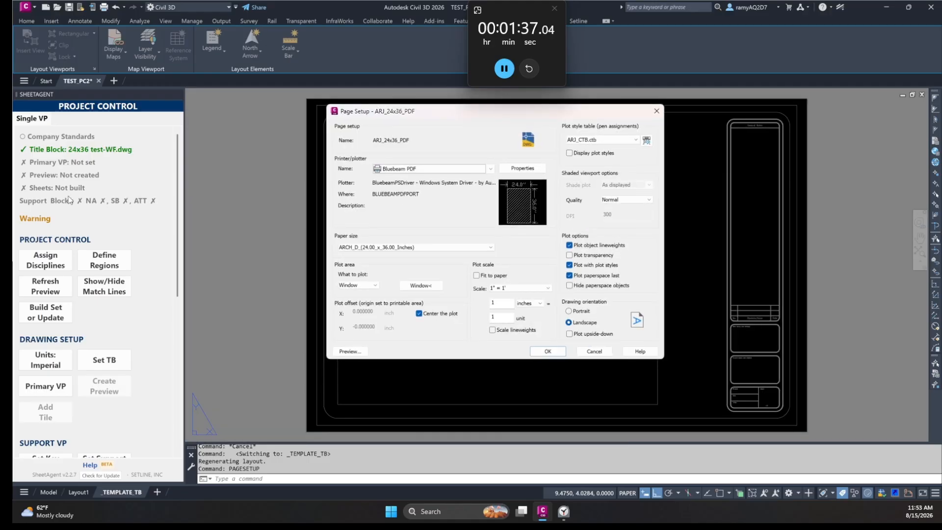
{"action": "left_click", "coordinate": [491, 169]}
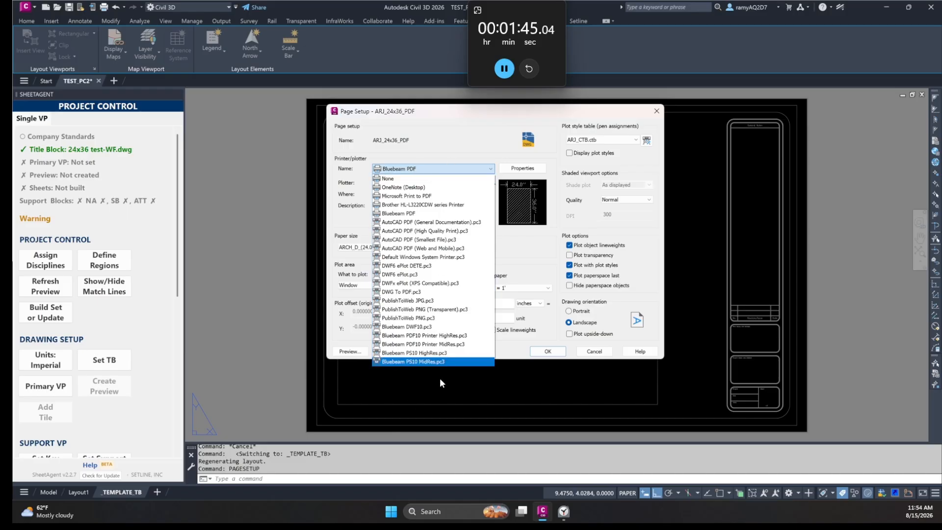
{"action": "left_click", "coordinate": [418, 291]}
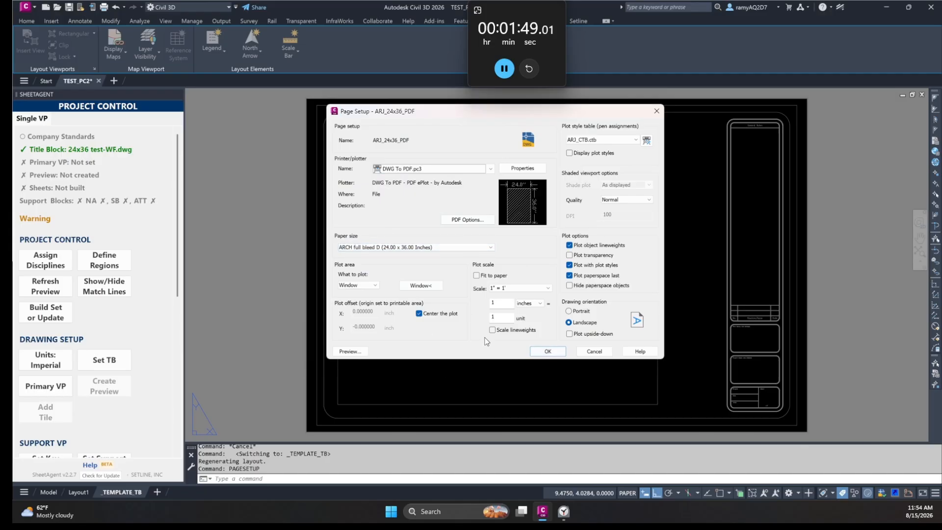
{"action": "left_click", "coordinate": [549, 355]}
{"action": "left_click", "coordinate": [536, 266]}
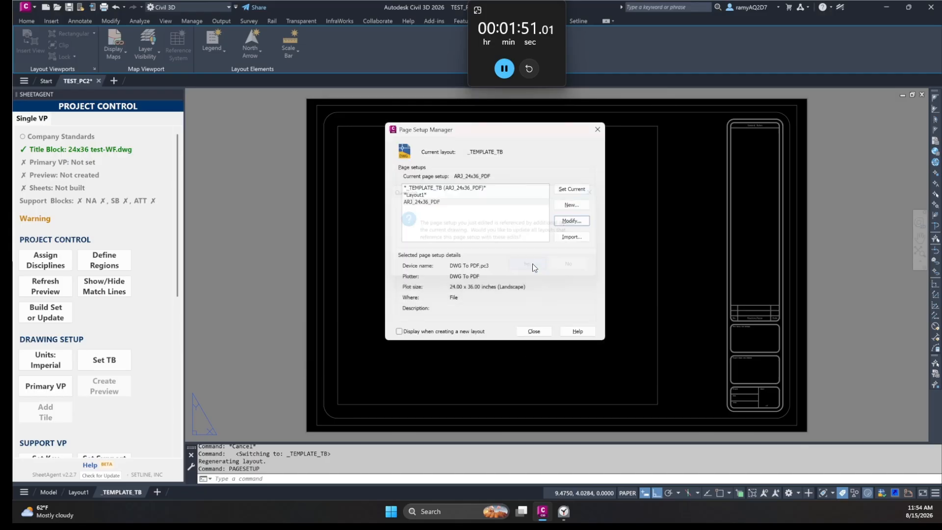
{"action": "left_click", "coordinate": [534, 332]}
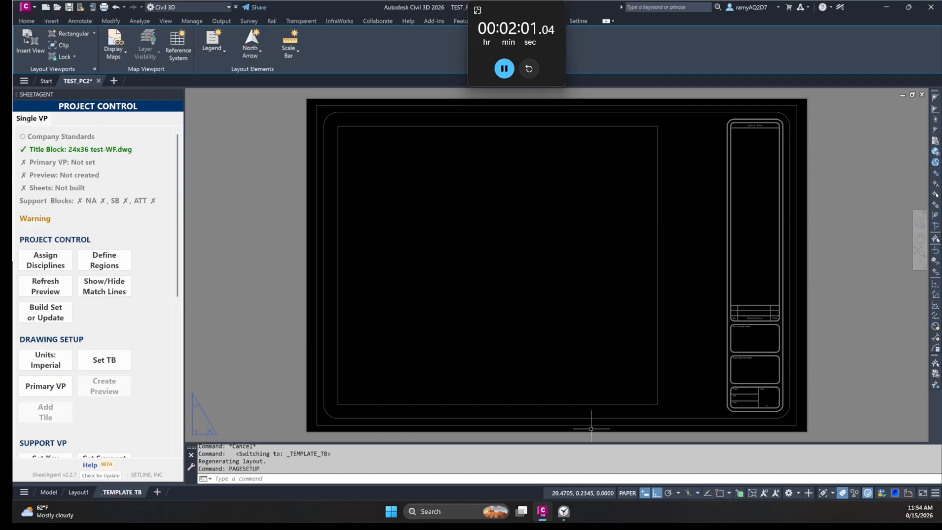
Step: Insert the ARJ_TB_Fields 22x34 block at 0,0 with its existing definition, default scale and default attribute values
{"action": "type", "text": "insert"}
{"action": "key", "text": "Return"}
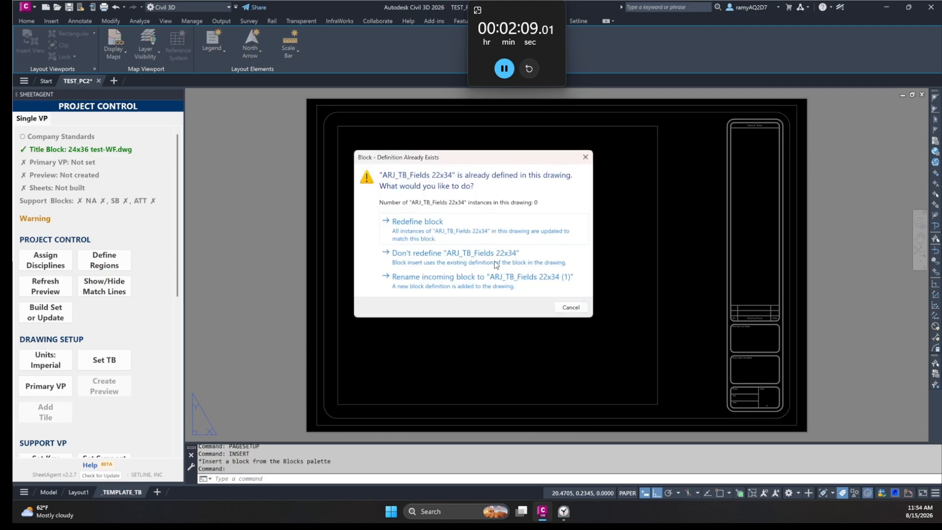
{"action": "left_click", "coordinate": [482, 247]}
{"action": "type", "text": "0"}
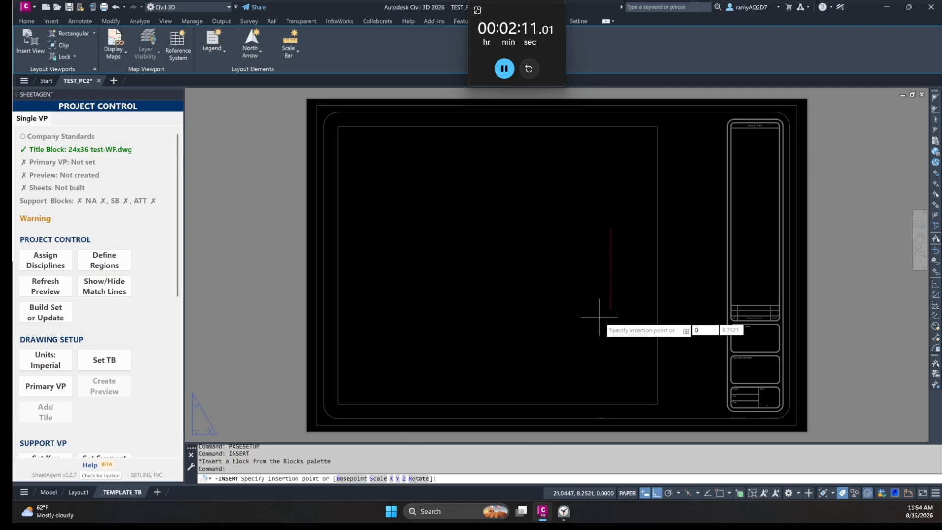
{"action": "key", "text": "Return"}
{"action": "key", "text": "Return"}
{"action": "key", "text": "Return"}
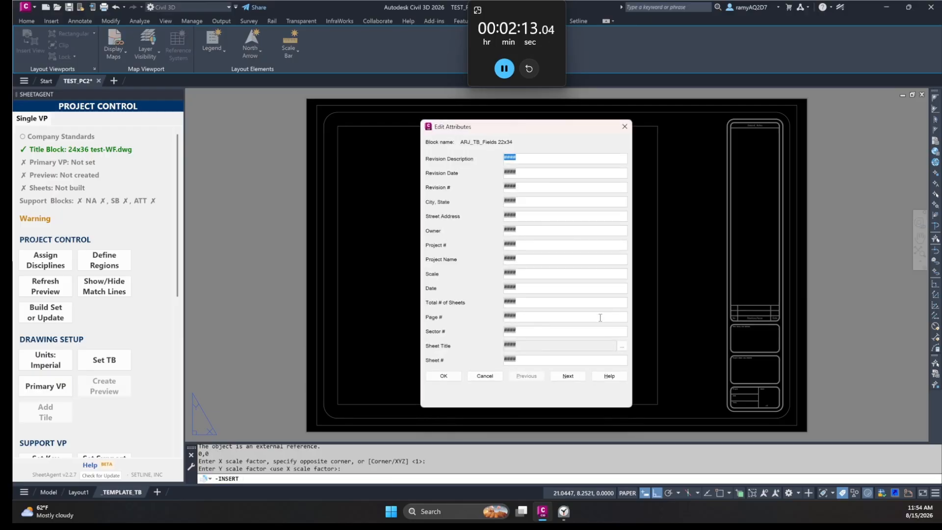
{"action": "left_click", "coordinate": [431, 377]}
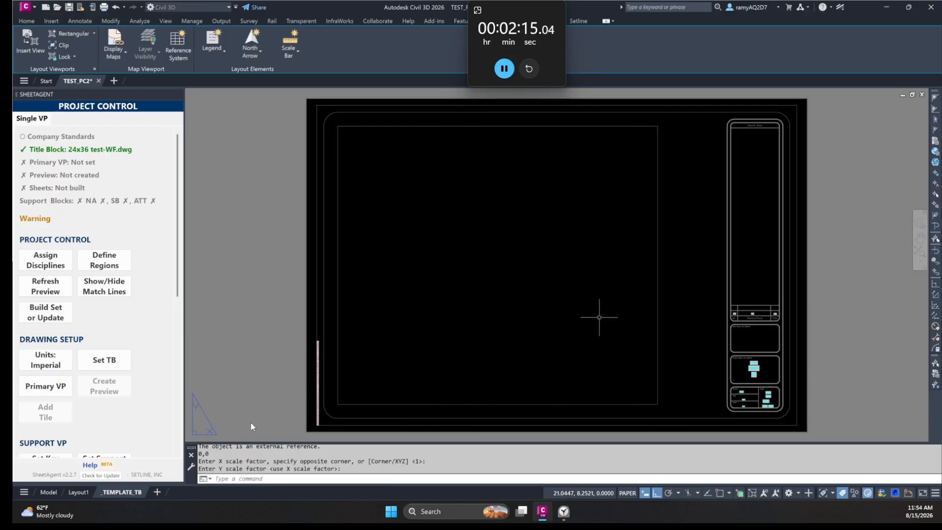
Step: Configure the inserted title block fields block as the attribute block of the template layout
{"action": "scroll", "coordinate": [90, 340], "scroll_direction": "down", "scroll_amount": 5}
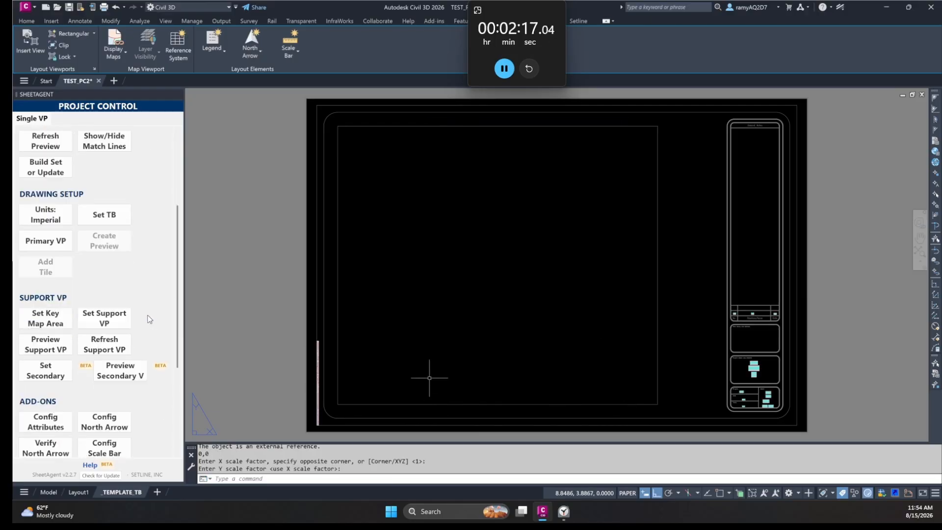
{"action": "left_click", "coordinate": [46, 422]}
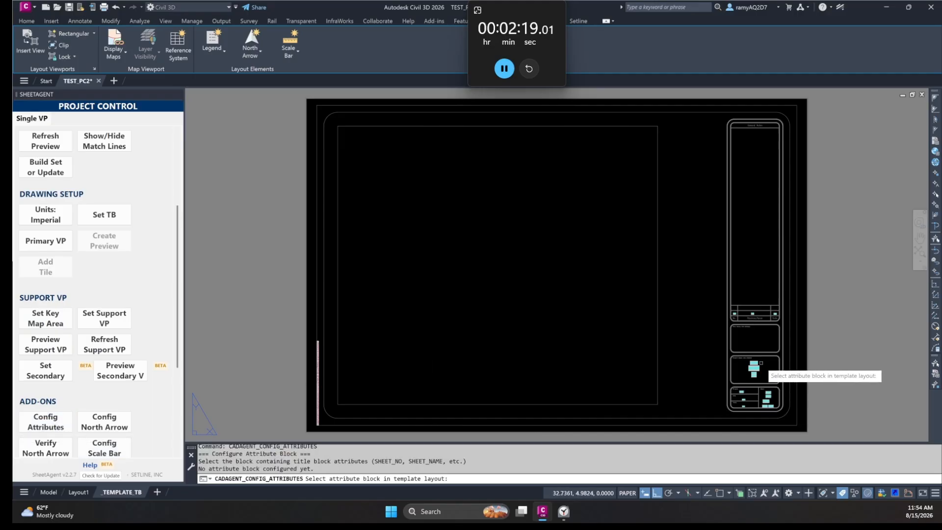
{"action": "left_click", "coordinate": [754, 368]}
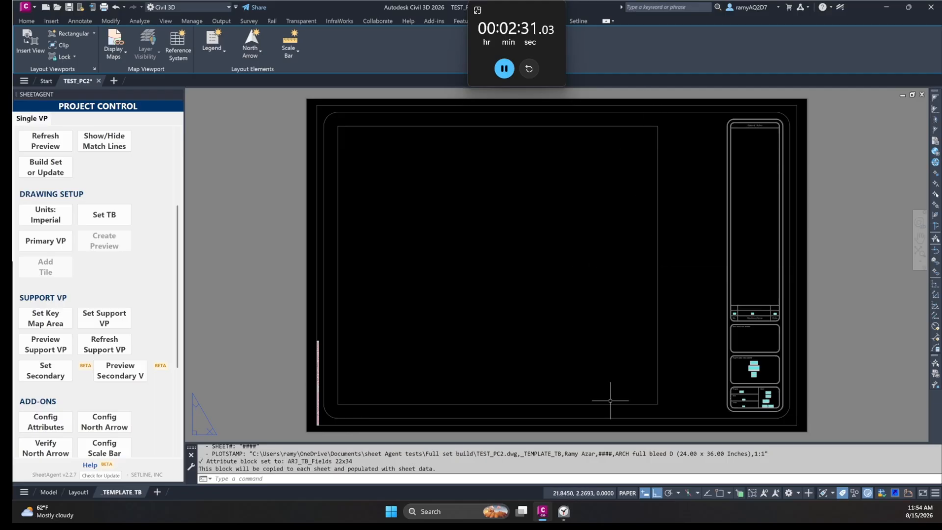
Step: Insert the north arrow block between the viewport frame's lower corner and the title block at scale 8
{"action": "left_click_drag", "start_coordinate": [381, 390], "coordinate": [622, 380]}
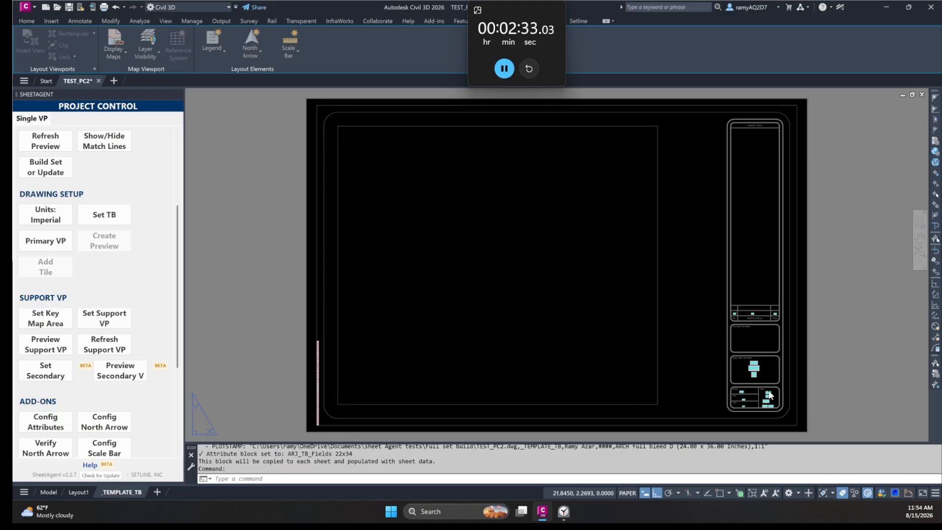
{"action": "left_click", "coordinate": [484, 266]}
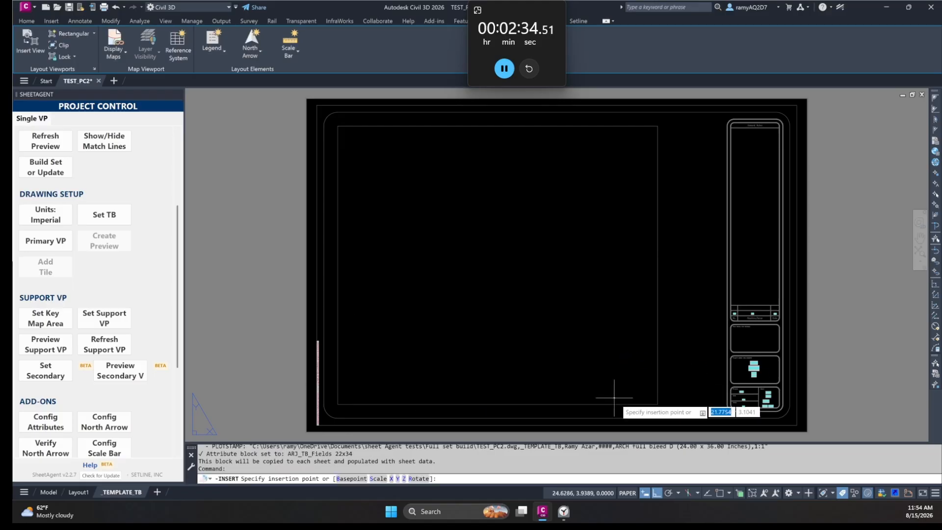
{"action": "left_click", "coordinate": [674, 406]}
{"action": "type", "text": "8"}
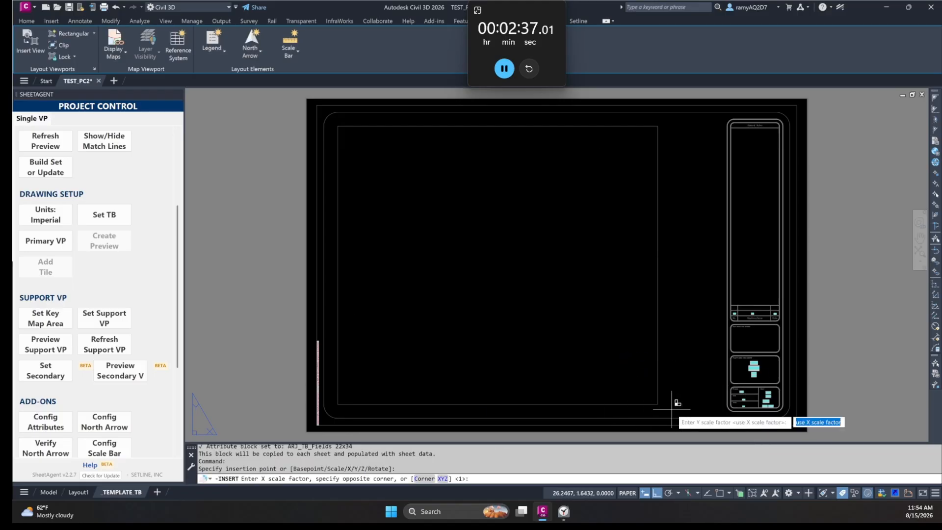
{"action": "key", "text": "Return"}
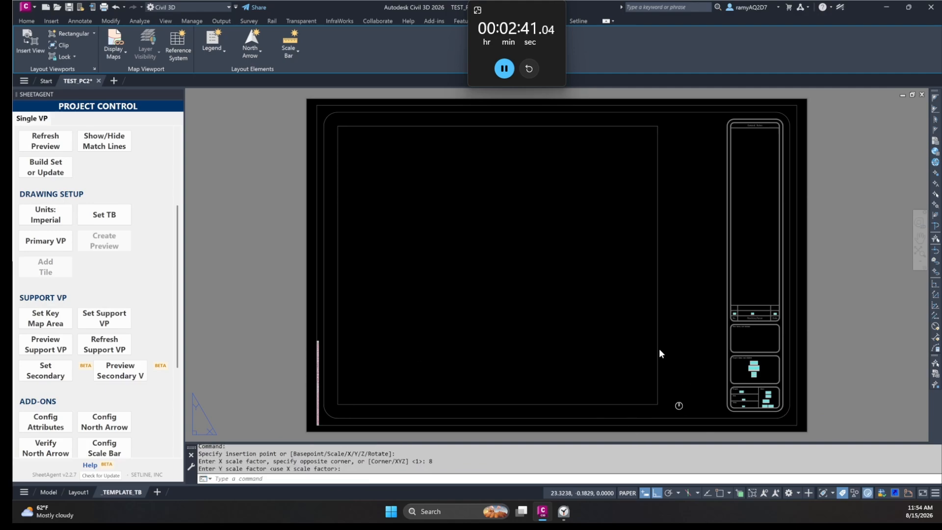
Step: Insert the Graphic Scale - Imperial block beside the north arrow at scale 8, without redefining the existing block
{"action": "key", "text": "Return"}
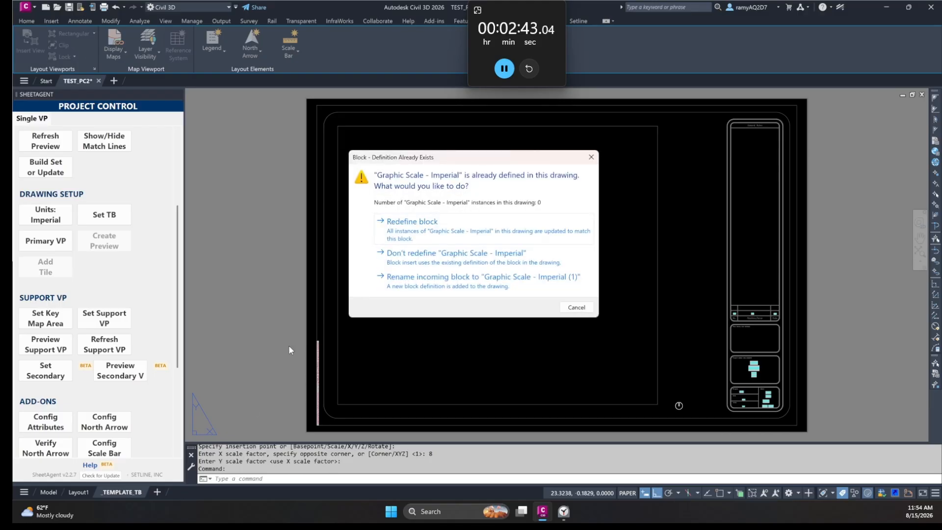
{"action": "left_click", "coordinate": [527, 254]}
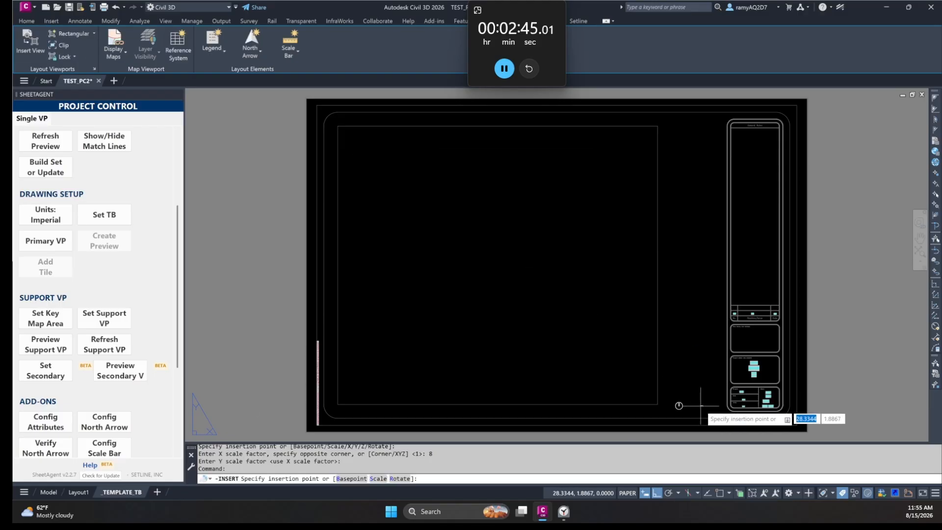
{"action": "type", "text": "8"}
{"action": "key", "text": "Return"}
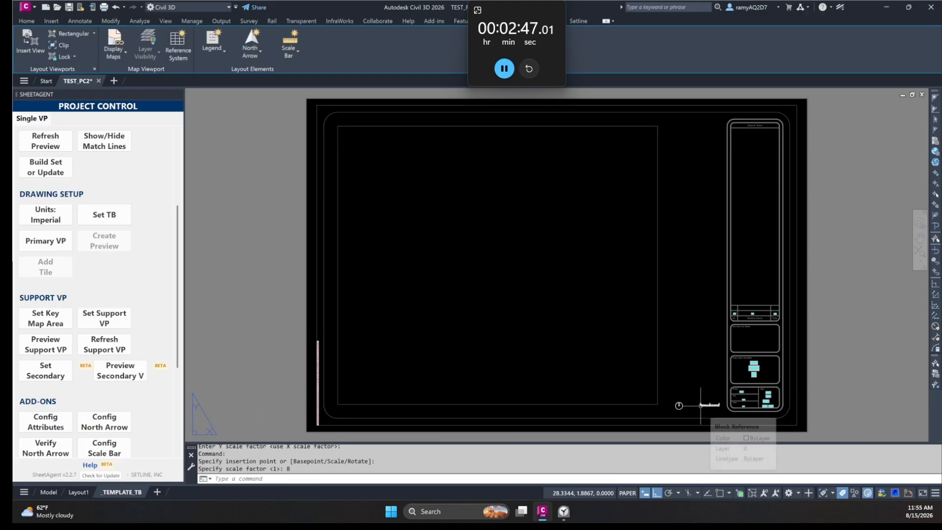
Step: Move the graphic scale bar slightly closer to the north arrow and level with its centre
{"action": "scroll", "coordinate": [706, 407], "scroll_direction": "up", "scroll_amount": 6}
{"action": "type", "text": "M"}
{"action": "key", "text": "Return"}
{"action": "left_click", "coordinate": [702, 391]}
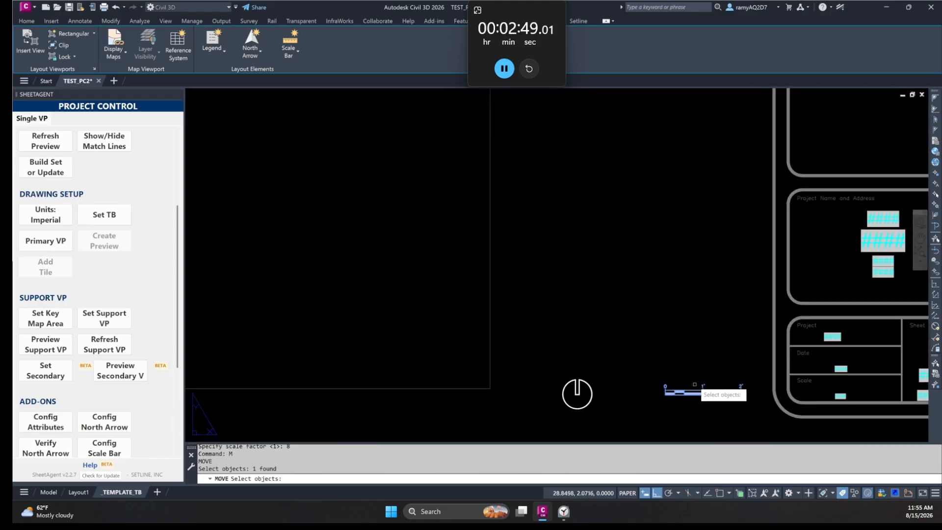
{"action": "key", "text": "Return"}
{"action": "left_click", "coordinate": [699, 392]}
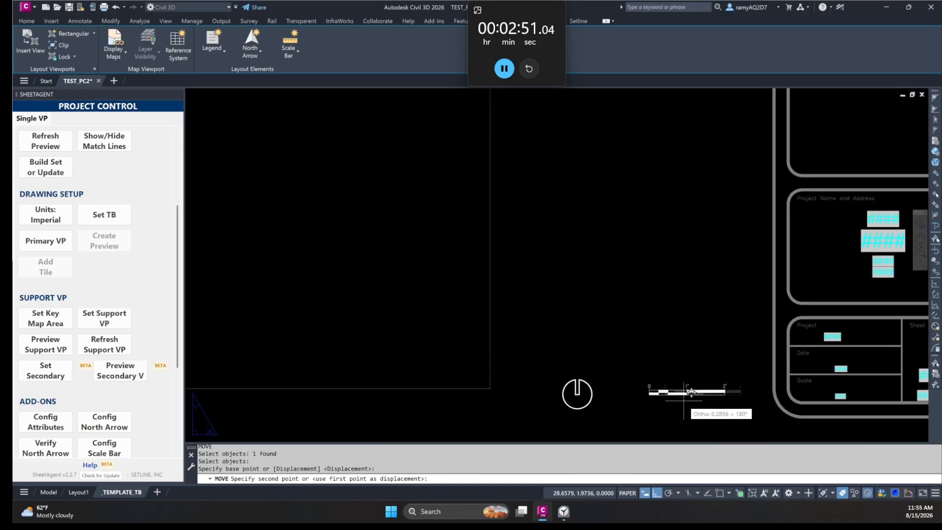
{"action": "key", "text": "Escape"}
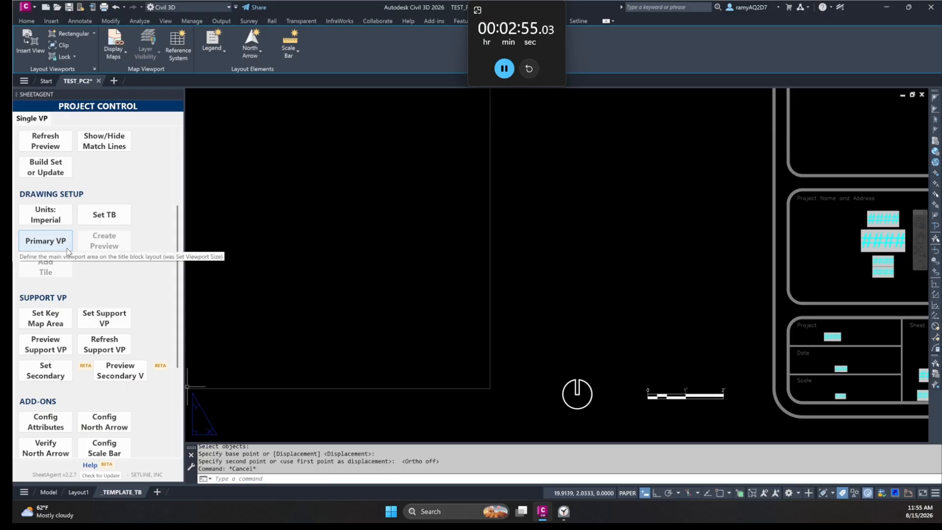
{"action": "scroll", "coordinate": [142, 339], "scroll_direction": "down", "scroll_amount": 2}
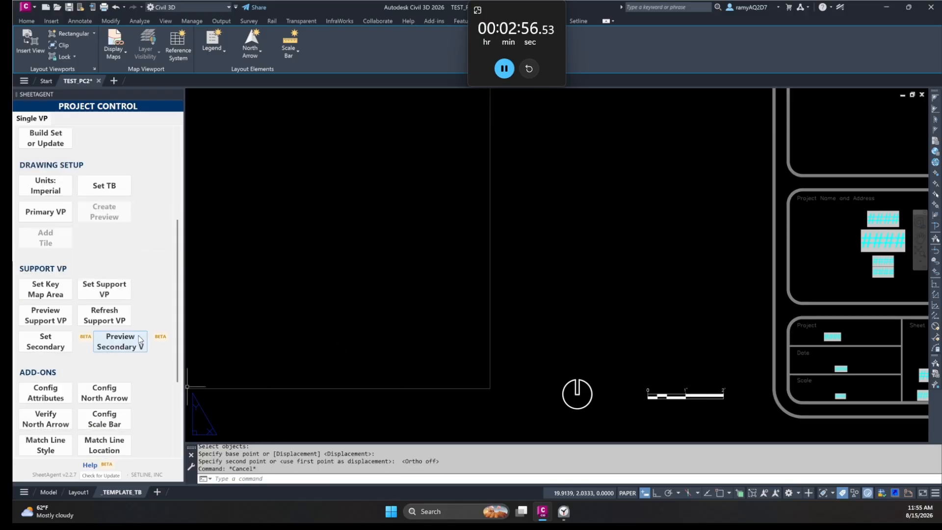
Step: Configure the inserted north arrow as the North Arrow block and the Graphic Scale - Imperial block as the Scale Bar
{"action": "left_click", "coordinate": [110, 397]}
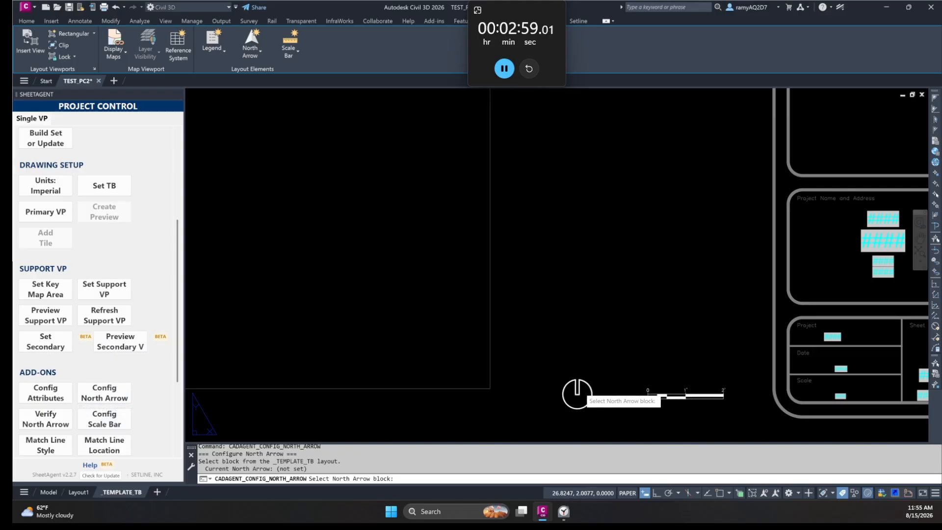
{"action": "left_click", "coordinate": [578, 394]}
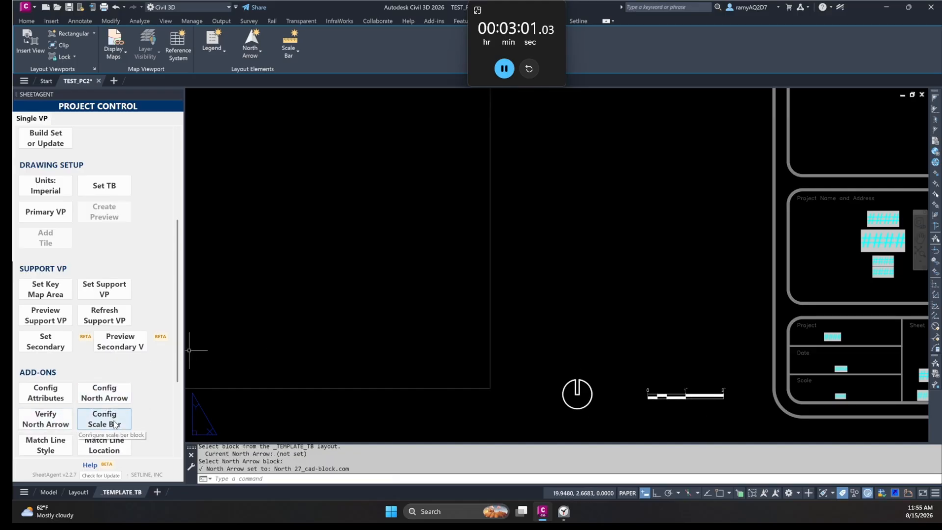
{"action": "left_click", "coordinate": [104, 418]}
{"action": "left_click", "coordinate": [669, 394]}
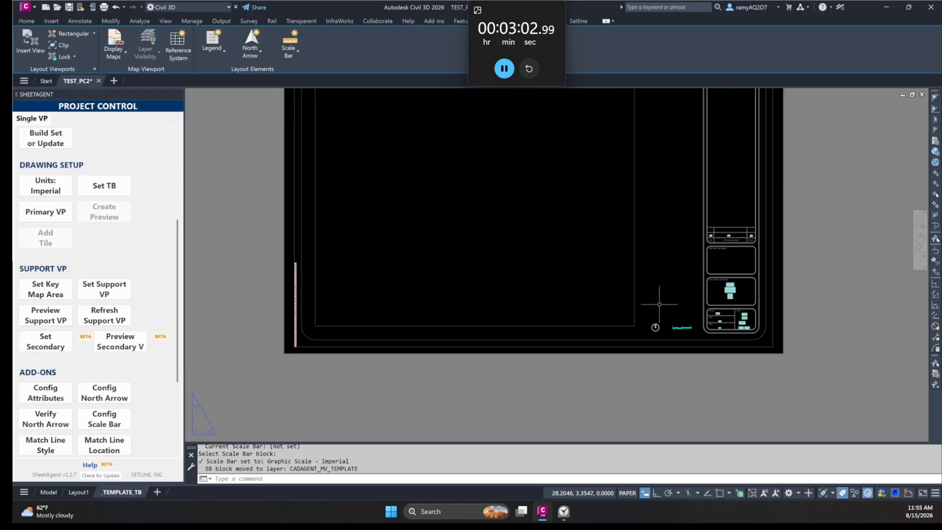
Step: Define the primary VP by drawing a rectangle of about 22.9 x 20.2 in over the viewport frame of the template layout
{"action": "scroll", "coordinate": [65, 284], "scroll_direction": "up", "scroll_amount": 2}
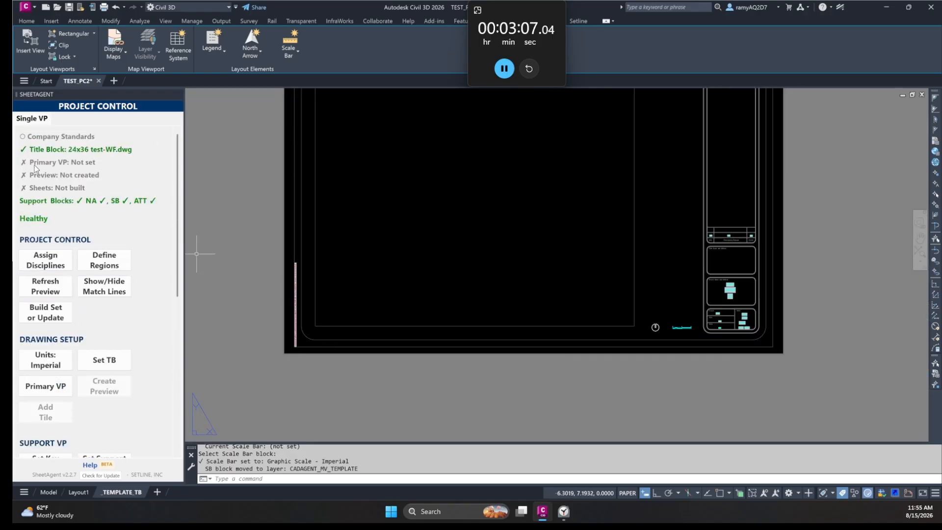
{"action": "left_click", "coordinate": [46, 386]}
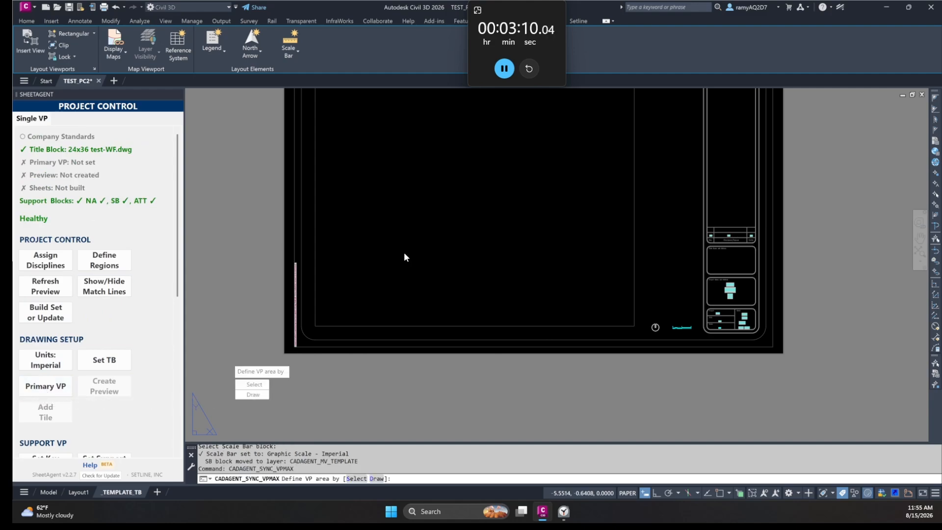
{"action": "left_click", "coordinate": [245, 396]}
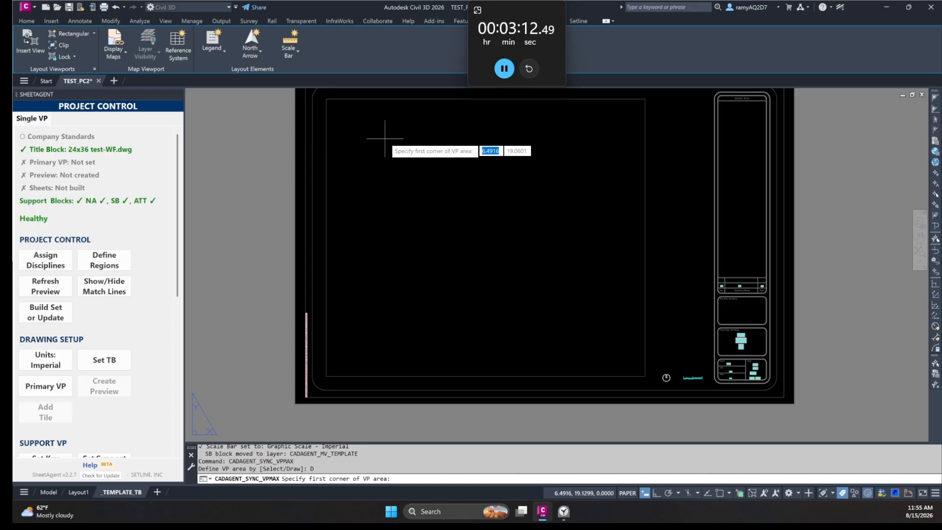
{"action": "left_click", "coordinate": [328, 96]}
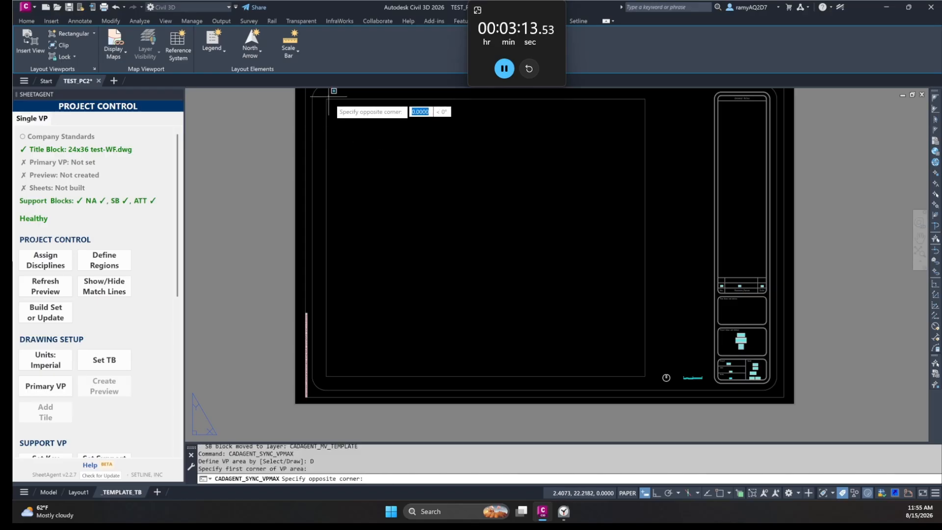
{"action": "left_click", "coordinate": [645, 377]}
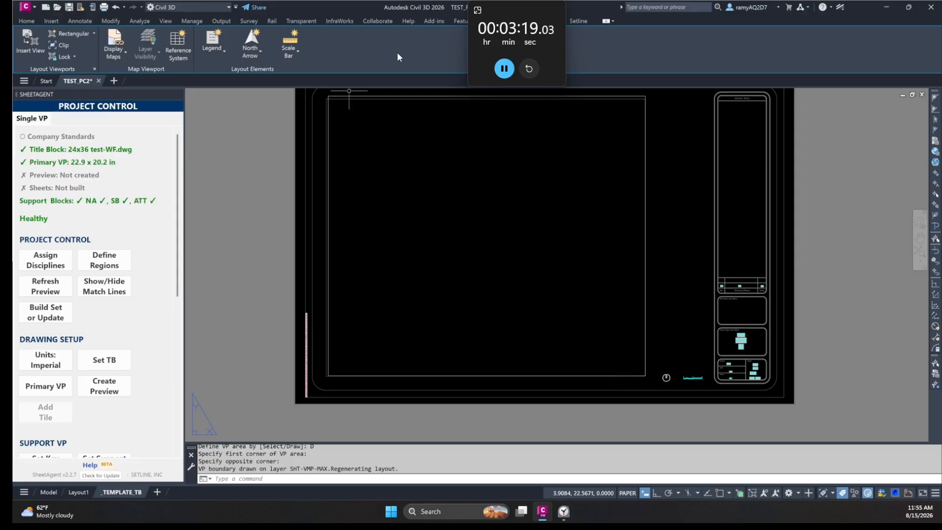
{"action": "key", "text": "Escape"}
{"action": "key", "text": "Escape"}
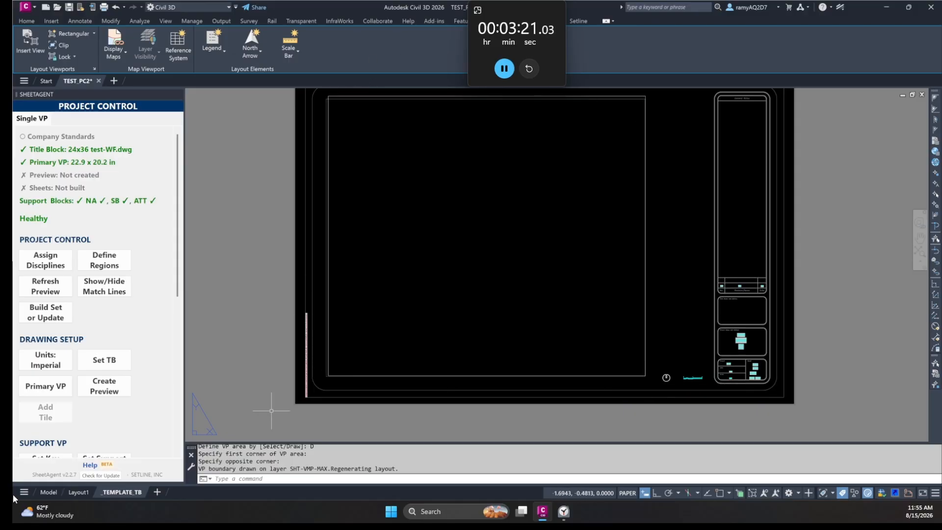
Step: Start a tile preview in model space with the Array pattern, using the polygon around the site as boundary polyline
{"action": "left_click", "coordinate": [51, 492]}
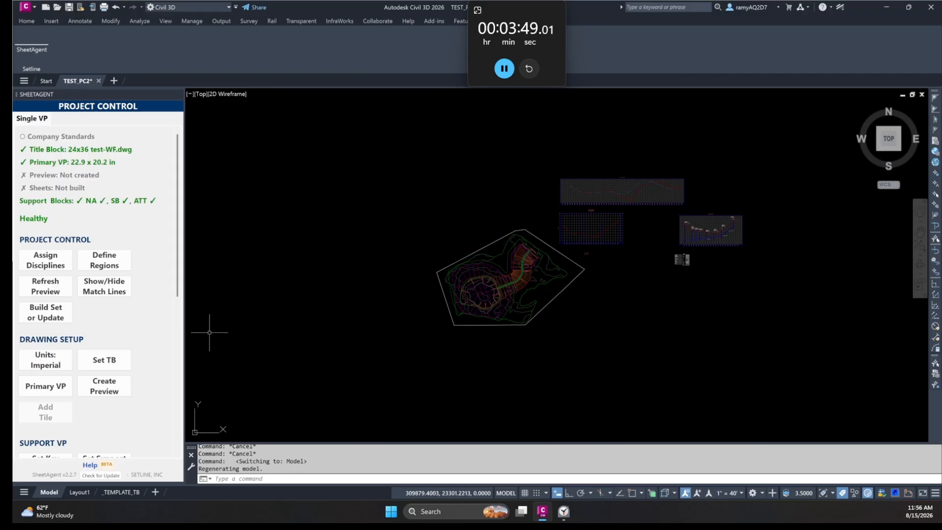
{"action": "left_click", "coordinate": [104, 386]}
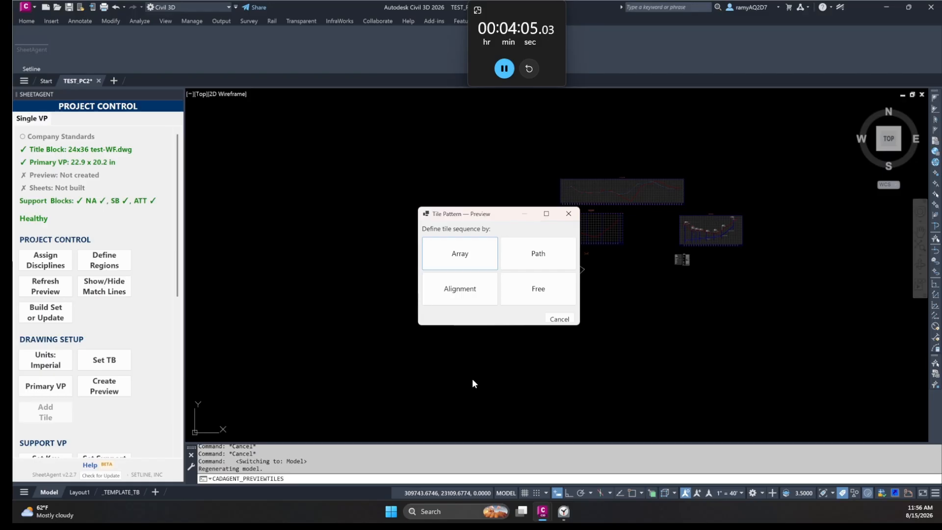
{"action": "left_click", "coordinate": [470, 257]}
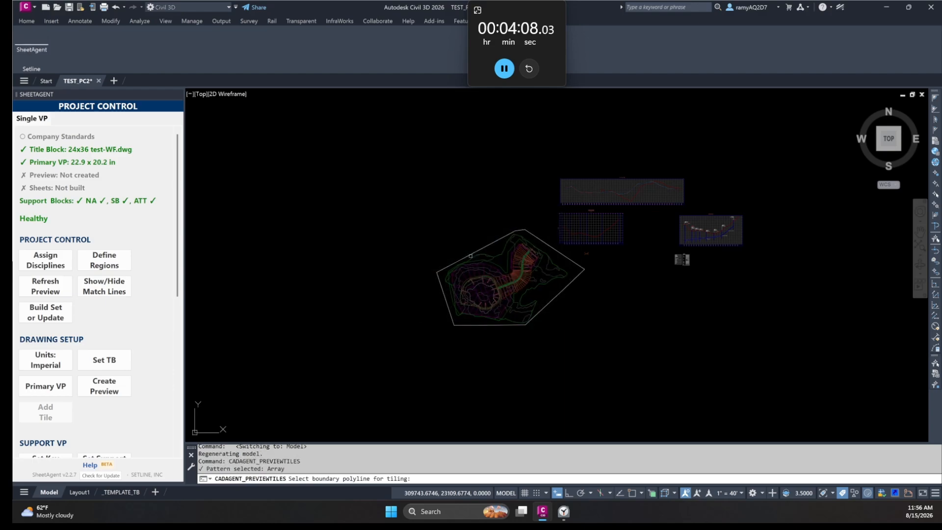
{"action": "left_click", "coordinate": [503, 239]}
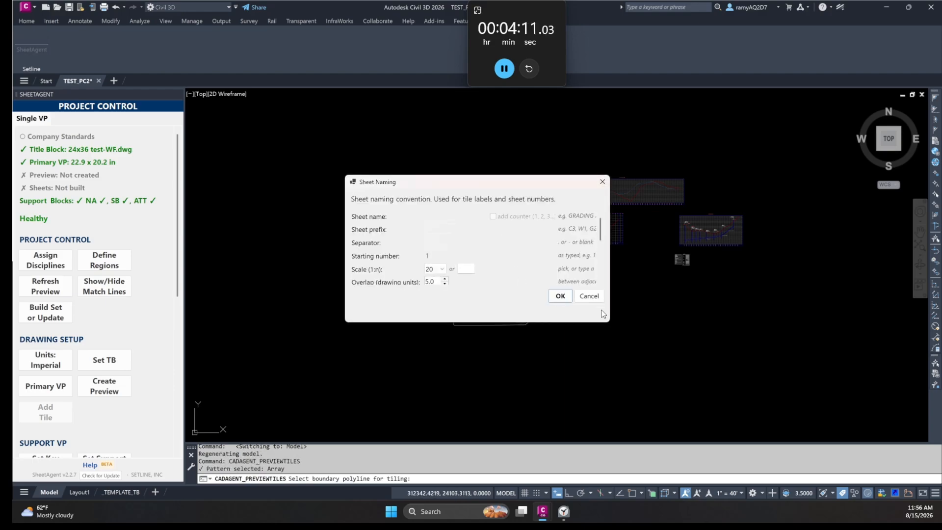
Step: Enlarge the Sheet Naming dialog to show all its options and set the sheet scale to 1:10
{"action": "left_click_drag", "start_coordinate": [610, 322], "coordinate": [707, 386]}
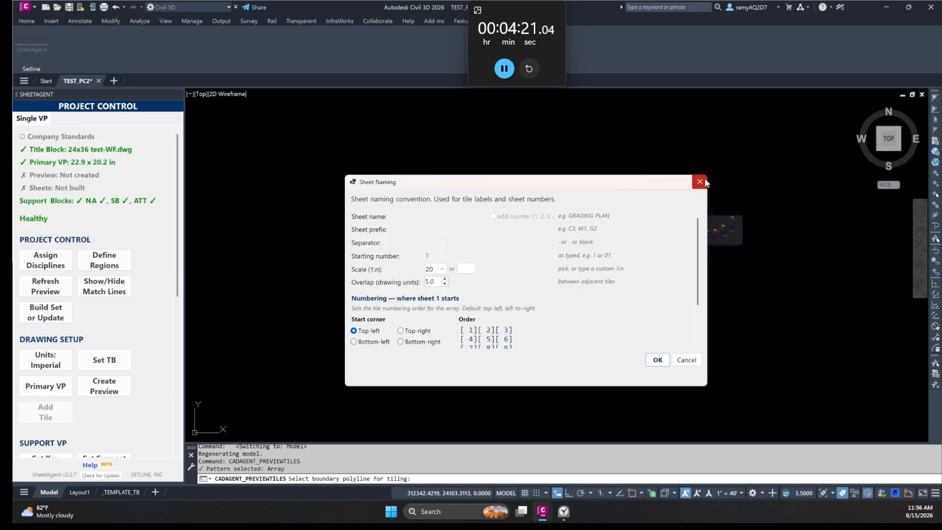
{"action": "left_click_drag", "start_coordinate": [707, 173], "coordinate": [729, 99]}
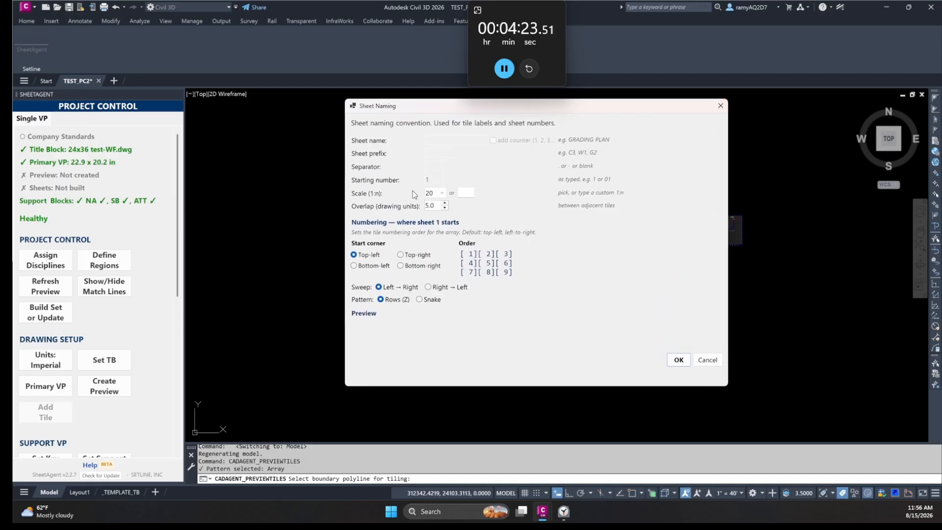
{"action": "left_click", "coordinate": [438, 195]}
{"action": "left_click", "coordinate": [434, 212]}
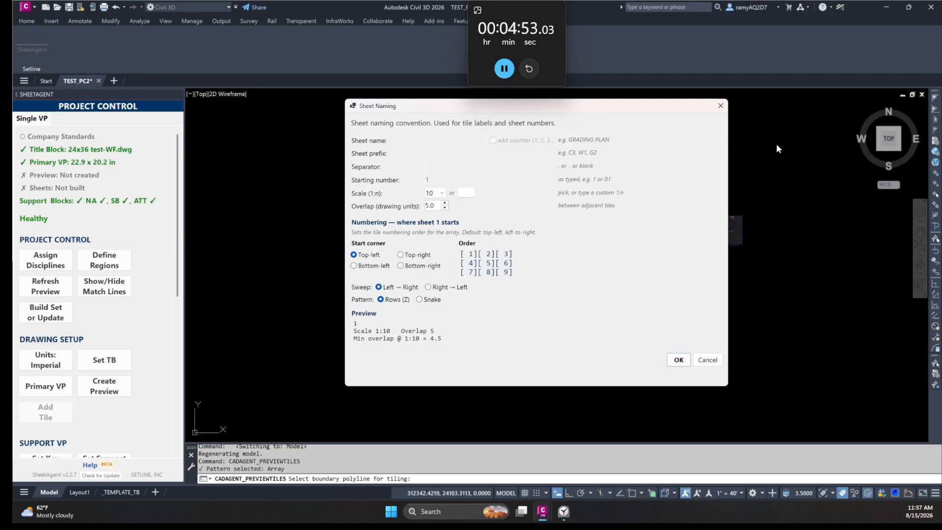
Step: Try other start corners, settle on Top-left numbering with the Rows (Z) pattern, and create the preview tiles
{"action": "left_click", "coordinate": [402, 254]}
{"action": "left_click", "coordinate": [401, 266]}
{"action": "left_click", "coordinate": [389, 268]}
{"action": "left_click", "coordinate": [366, 255]}
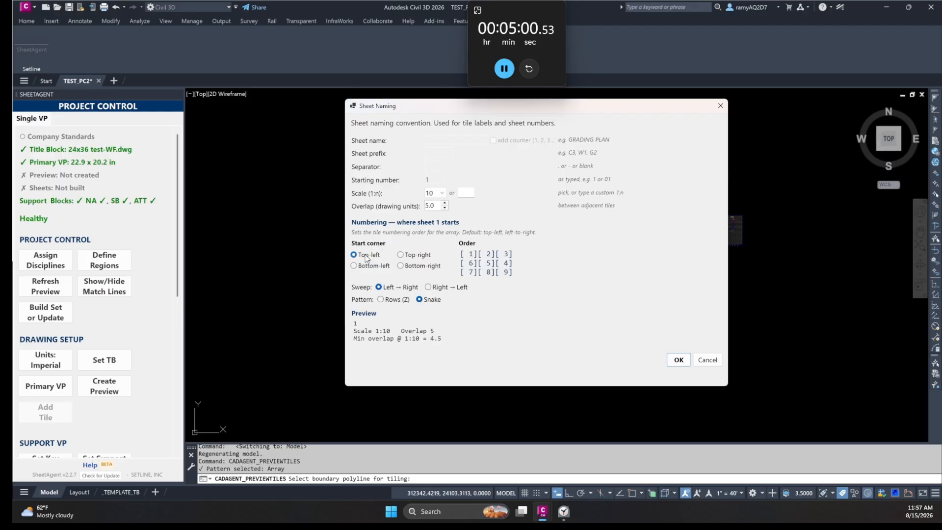
{"action": "left_click", "coordinate": [381, 300]}
{"action": "left_click", "coordinate": [678, 359]}
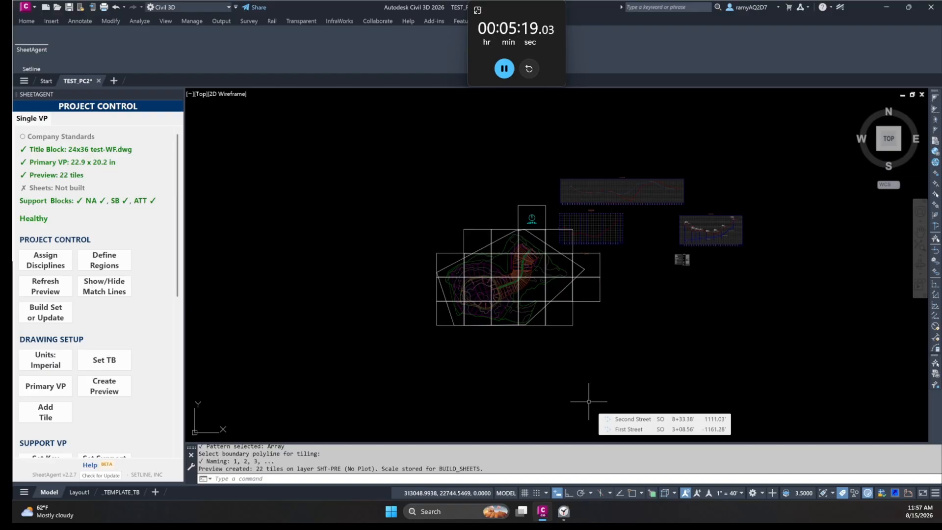
Step: Delete the single preview tile north of the site boundary, around the model's north arrow
{"action": "scroll", "coordinate": [478, 282], "scroll_direction": "up", "scroll_amount": 2}
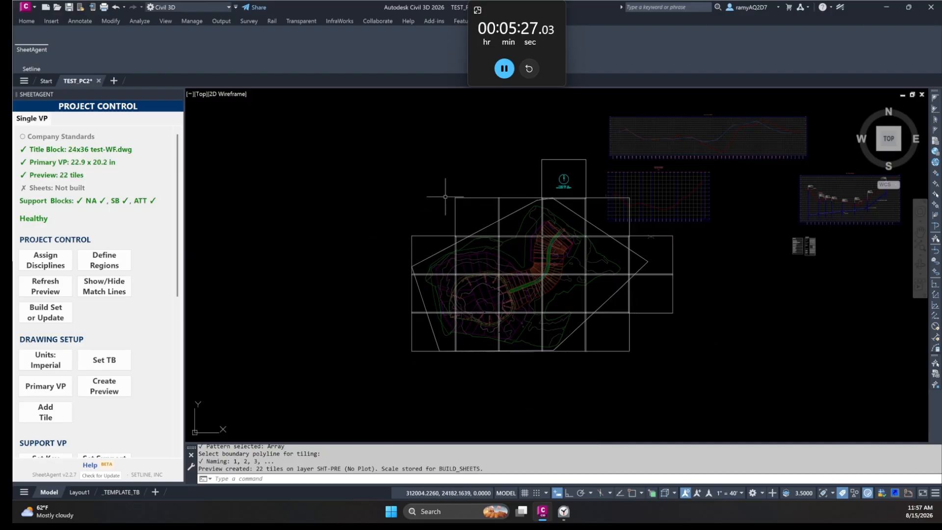
{"action": "scroll", "coordinate": [568, 156], "scroll_direction": "up", "scroll_amount": 2}
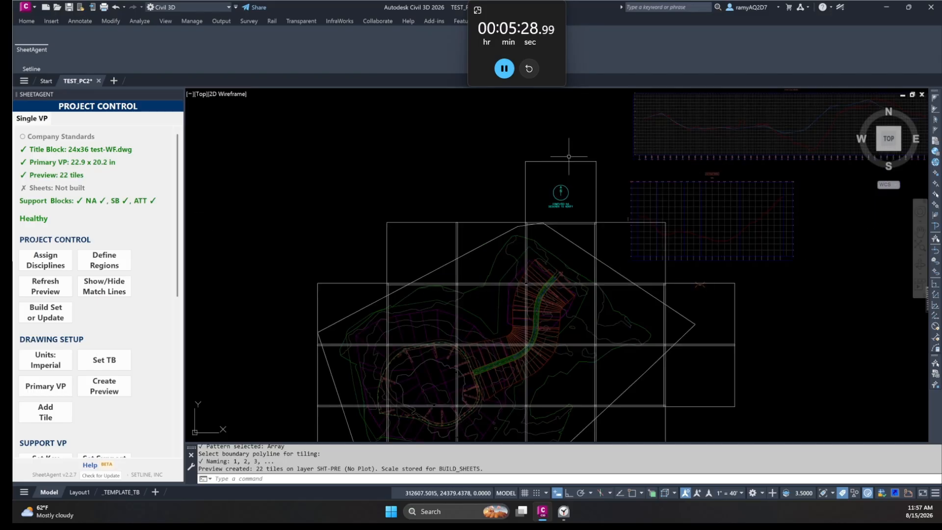
{"action": "left_click", "coordinate": [603, 177]}
{"action": "left_click", "coordinate": [561, 140]}
{"action": "key", "text": "Delete"}
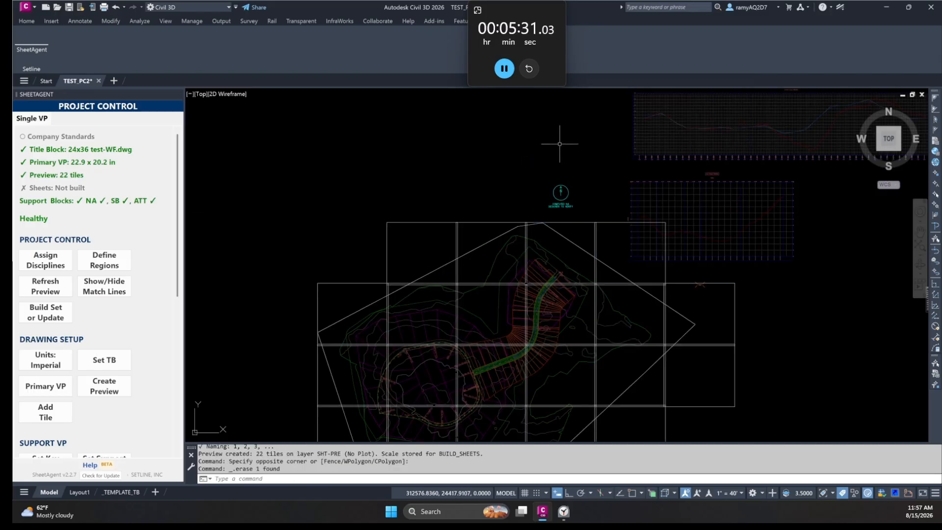
Step: Delete the westernmost and easternmost preview tiles of the northernmost remaining row
{"action": "middle_click_drag", "start_coordinate": [493, 308], "coordinate": [474, 205]}
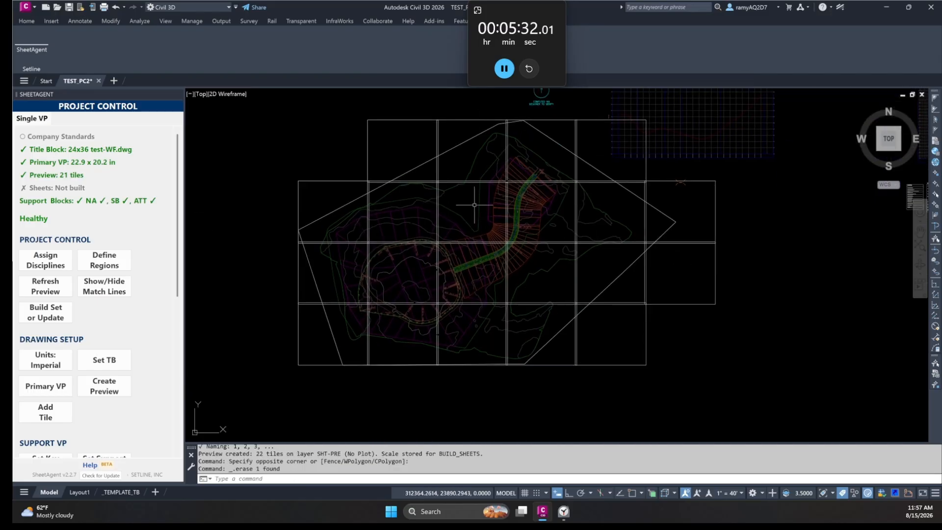
{"action": "left_click", "coordinate": [425, 149]}
{"action": "left_click", "coordinate": [360, 121]}
{"action": "key", "text": "Delete"}
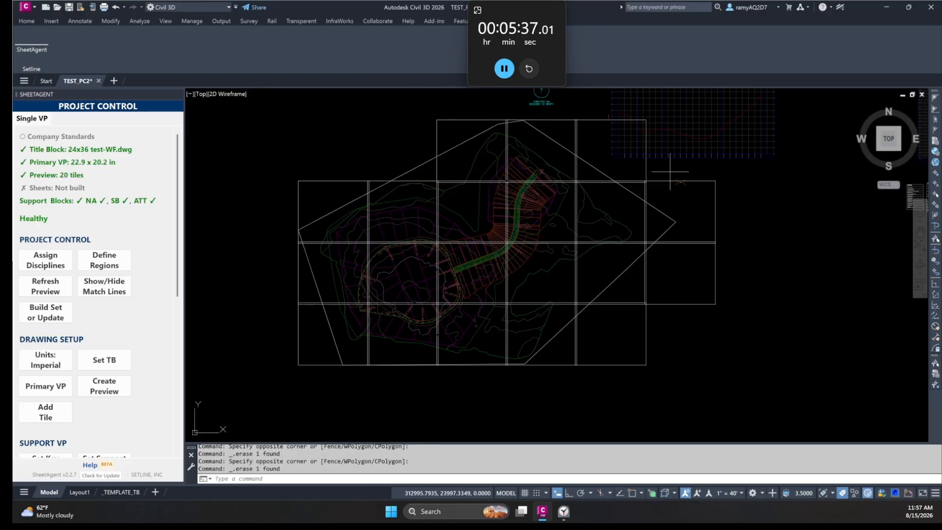
{"action": "left_click", "coordinate": [669, 172]}
{"action": "left_click", "coordinate": [575, 119]}
{"action": "key", "text": "Delete"}
Step: Delete the two preview tiles in the far east column and the easternmost tile of the southern row
{"action": "left_click", "coordinate": [707, 308]}
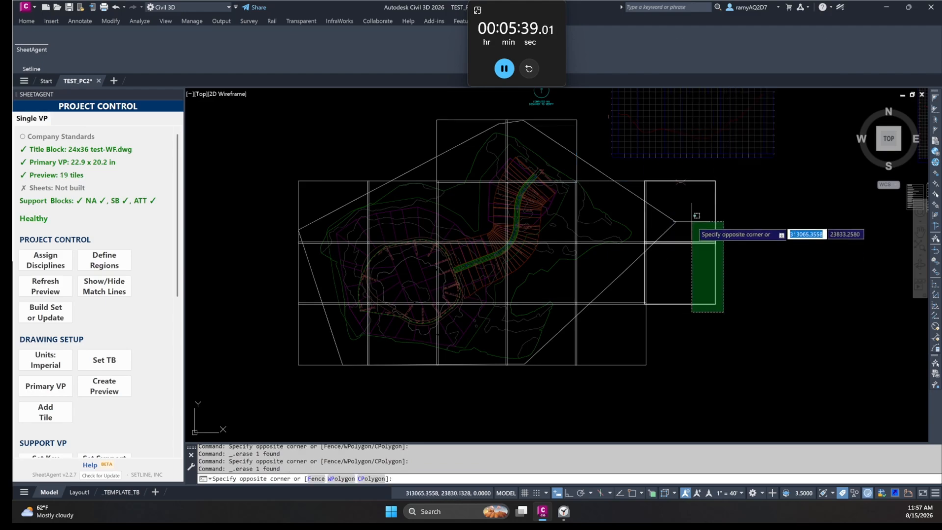
{"action": "left_click", "coordinate": [687, 196]}
{"action": "key", "text": "Delete"}
{"action": "left_click", "coordinate": [601, 369]}
{"action": "key", "text": "Delete"}
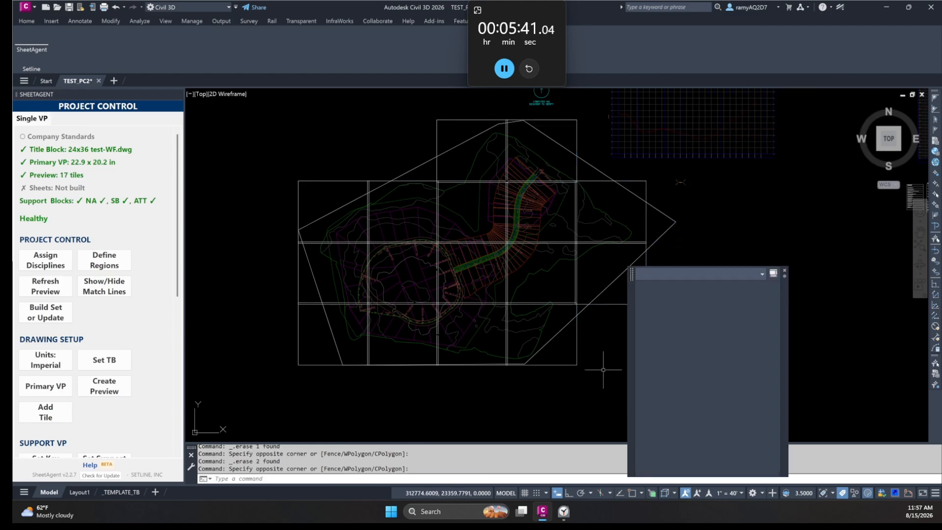
{"action": "left_click", "coordinate": [662, 310]}
{"action": "left_click", "coordinate": [637, 293]}
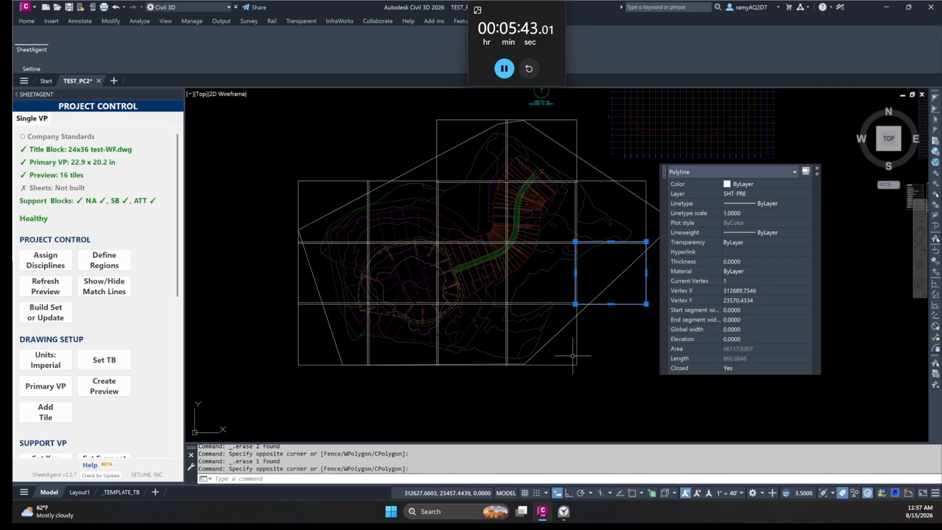
{"action": "key", "text": "Escape"}
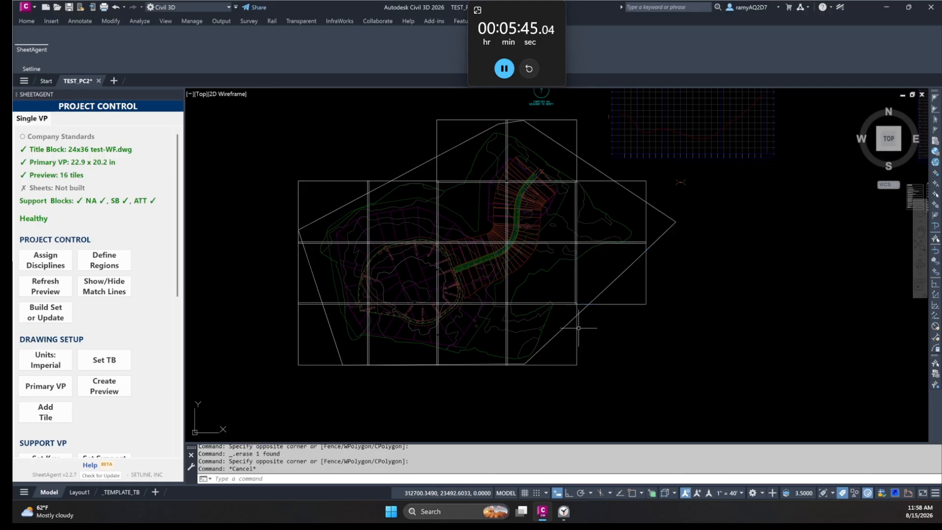
{"action": "scroll", "coordinate": [765, 309], "scroll_direction": "down", "scroll_amount": 4}
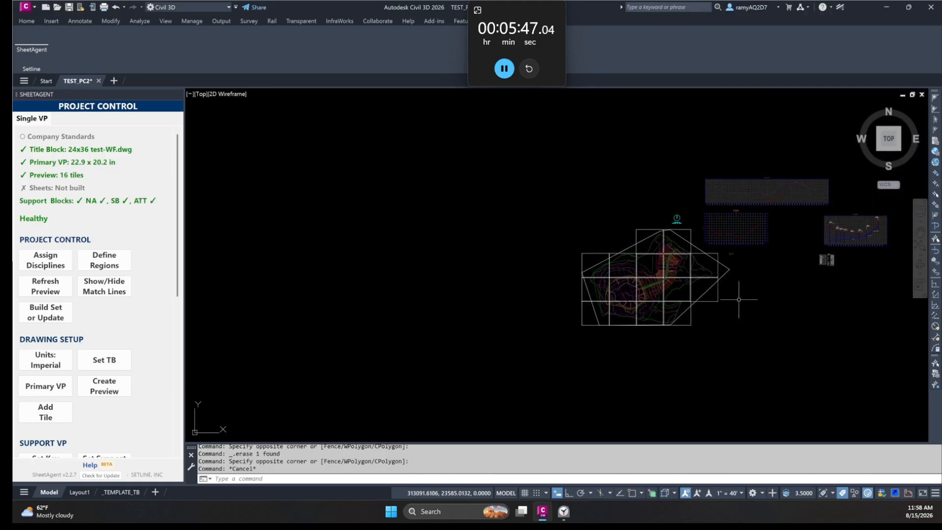
{"action": "scroll", "coordinate": [642, 293], "scroll_direction": "up", "scroll_amount": 4}
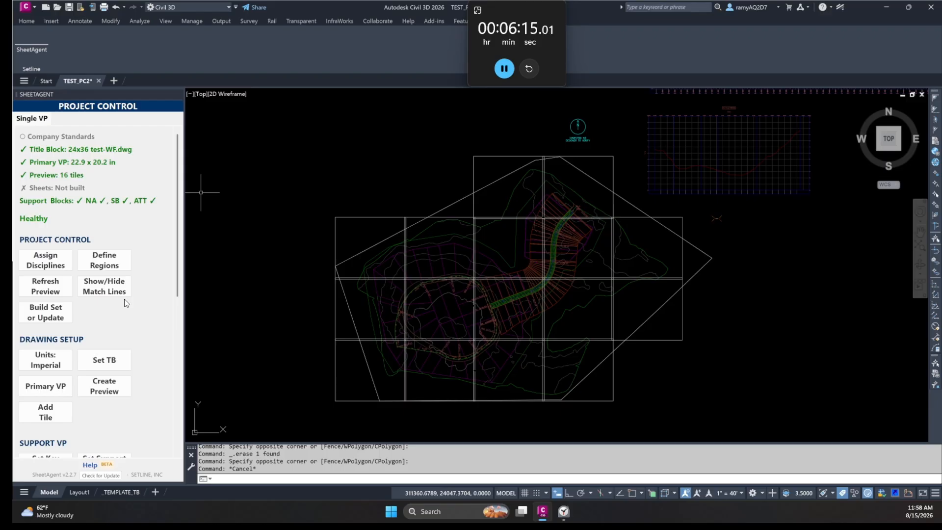
Step: Start assigning disciplines with suffix start 01, 6 sheets per file and all-caps names, enlarging the dialog
{"action": "left_click", "coordinate": [51, 265]}
{"action": "left_click_drag", "start_coordinate": [548, 302], "coordinate": [805, 418]}
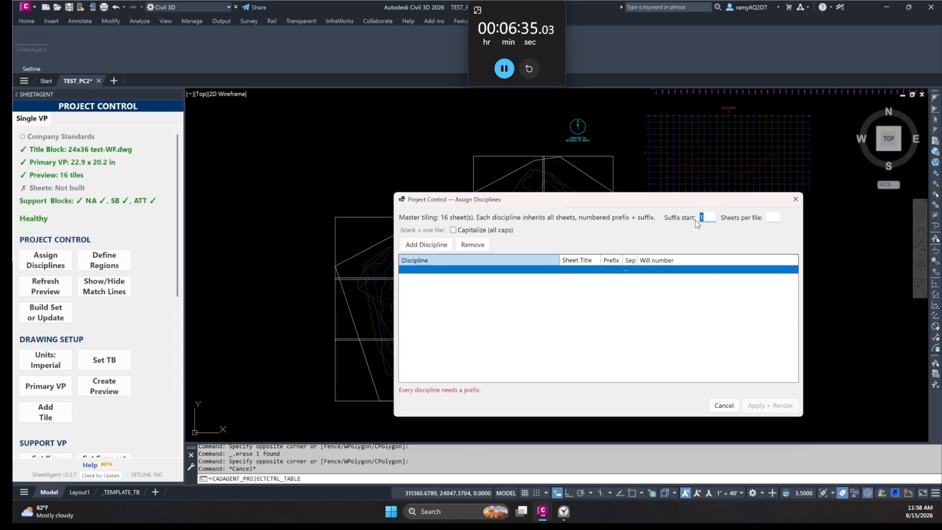
{"action": "type", "text": "01"}
{"action": "left_click", "coordinate": [771, 219]}
{"action": "left_click", "coordinate": [479, 229]}
Step: Name the first discipline EXISITNG CONDITIONS and give it the sheet title EX-C
{"action": "left_click", "coordinate": [465, 269]}
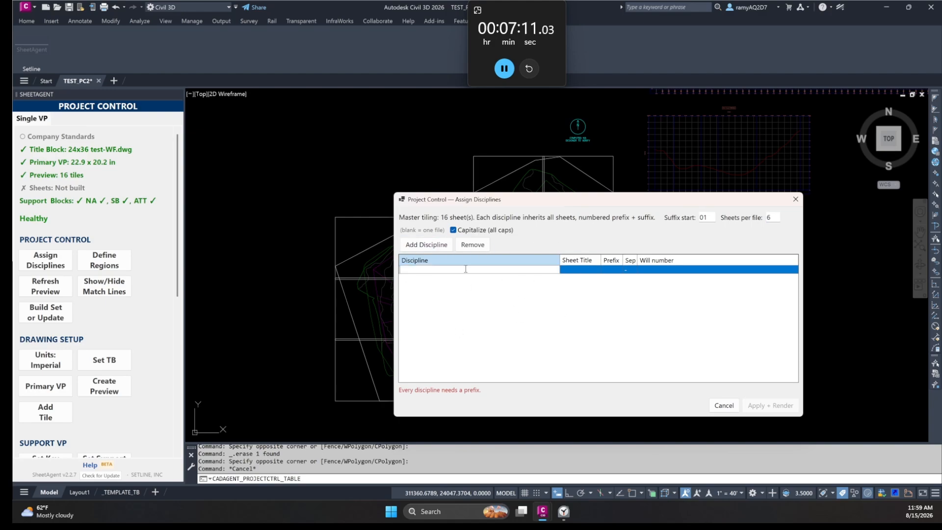
{"action": "type", "text": "EXISITNG CONDITIONS"}
{"action": "key", "text": "Return"}
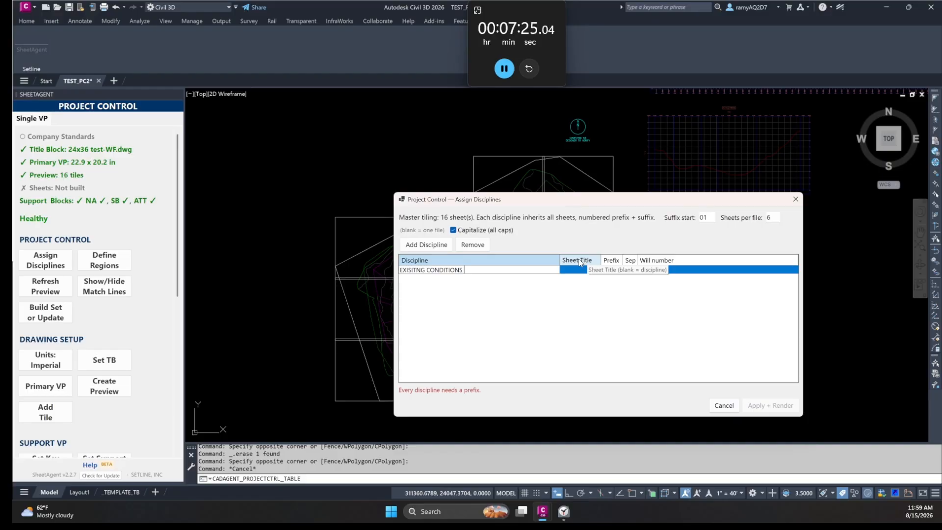
{"action": "left_click", "coordinate": [578, 272]}
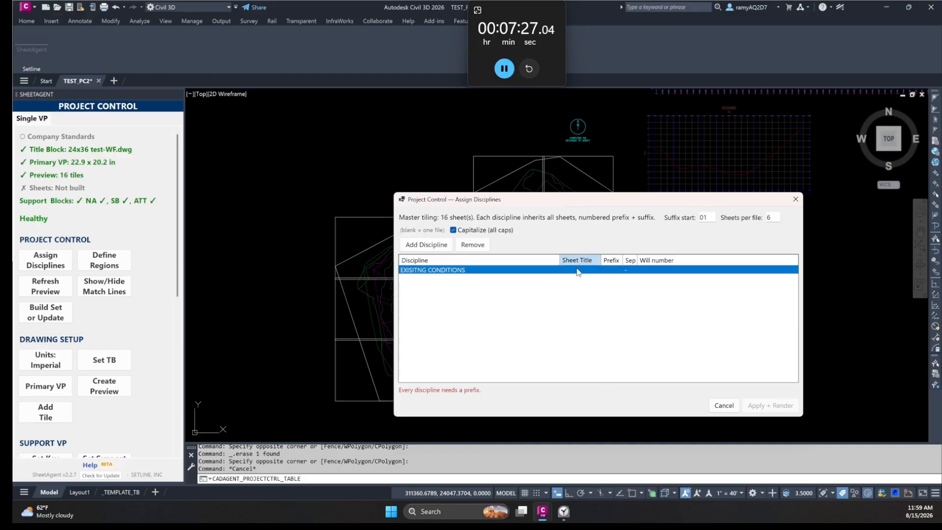
{"action": "left_click", "coordinate": [578, 271]}
{"action": "type", "text": "EX-S"}
{"action": "key", "text": "BackSpace"}
Step: Give the discipline the prefix C0 and set the suffix start to 101
{"action": "left_click", "coordinate": [612, 271]}
{"action": "type", "text": "C0"}
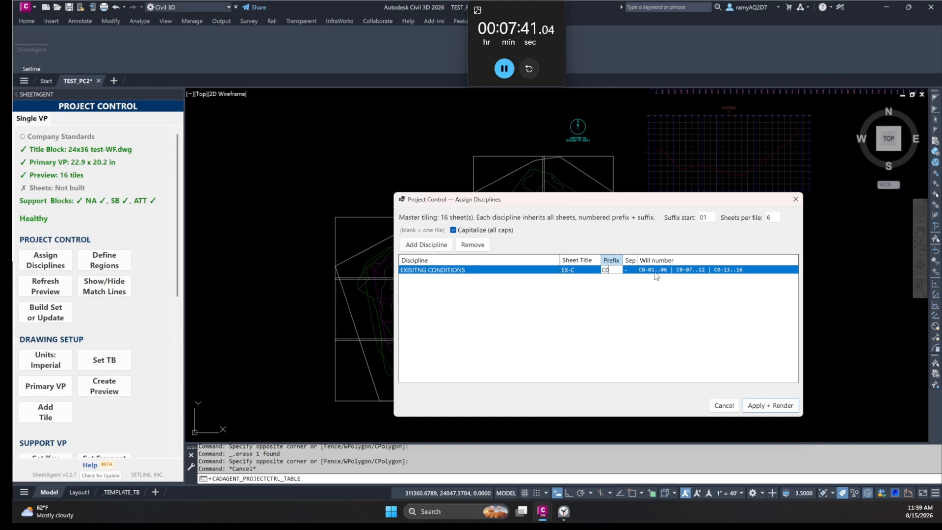
{"action": "left_click", "coordinate": [706, 218]}
{"action": "type", "text": "101"}
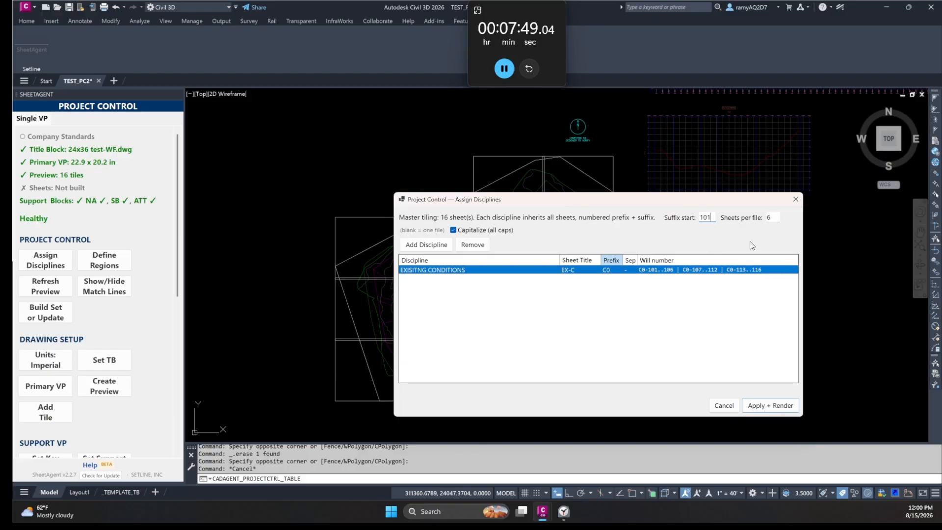
Step: Set the suffix start to 01 and use a hyphen as the separator for EXISITNG CONDITIONS
{"action": "key", "text": "BackSpace"}
{"action": "key", "text": "BackSpace"}
{"action": "key", "text": "BackSpace"}
{"action": "type", "text": "01"}
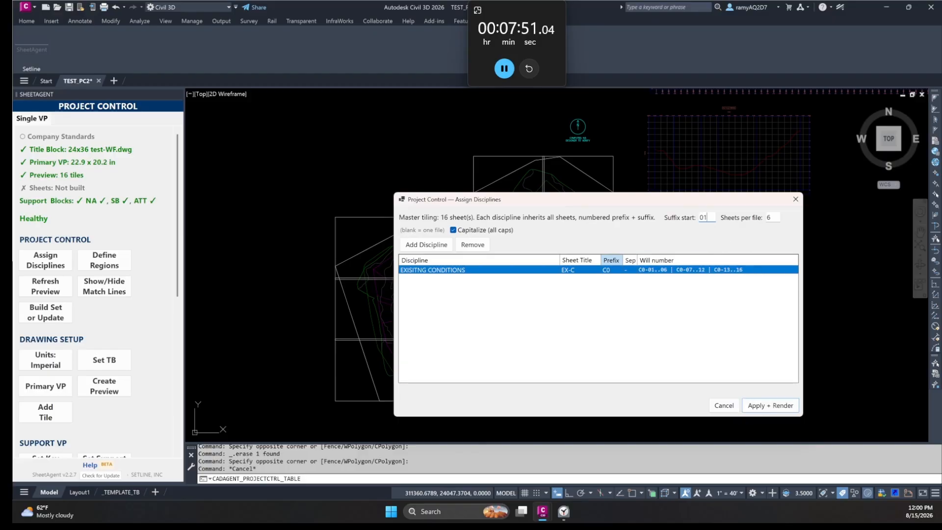
{"action": "left_click", "coordinate": [631, 271]}
{"action": "left_click", "coordinate": [632, 272]}
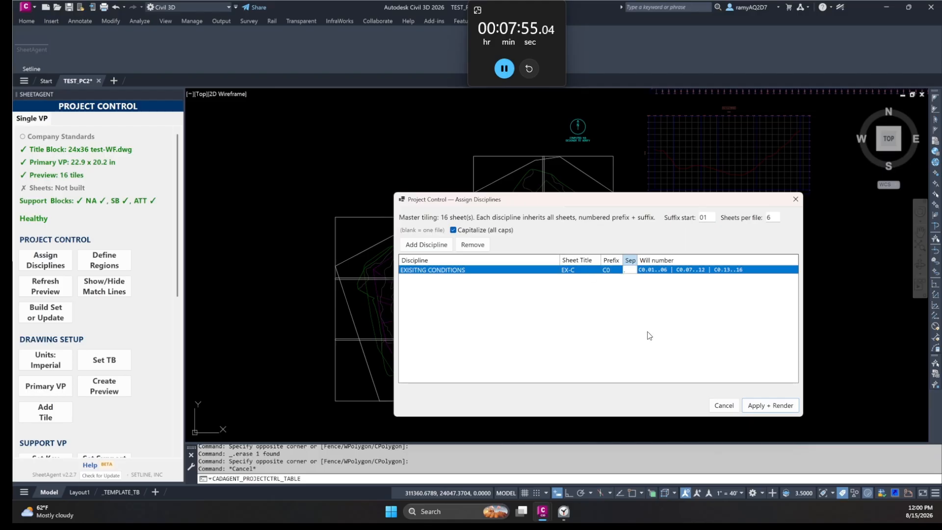
{"action": "type", "text": "-"}
Step: Add a discipline named DEMOLITION PLANS with the sheet title DEMO and the prefix C1
{"action": "left_click", "coordinate": [434, 245]}
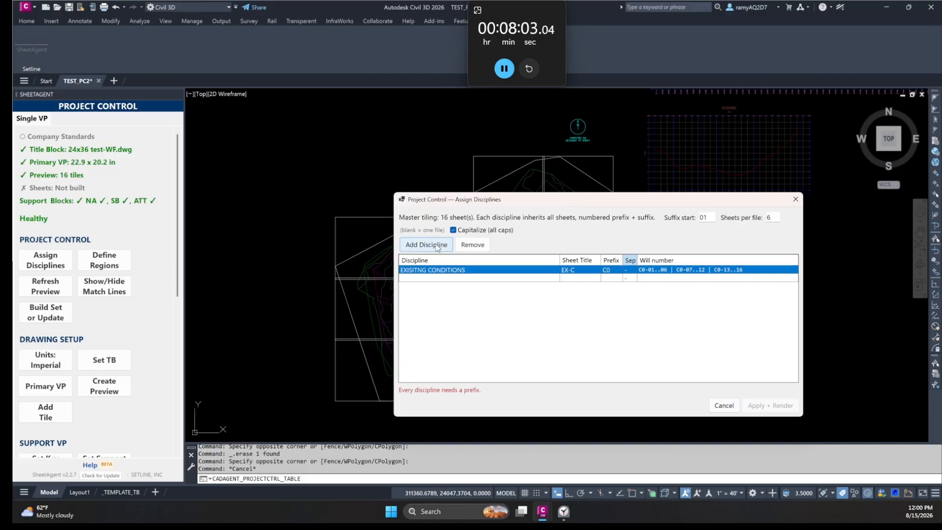
{"action": "left_click", "coordinate": [428, 278]}
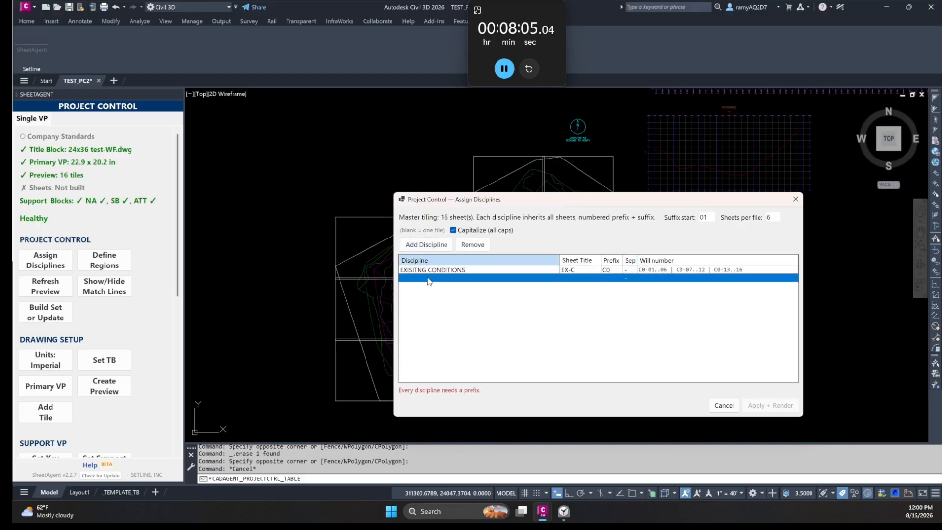
{"action": "left_click", "coordinate": [429, 279]}
{"action": "type", "text": "DEM"}
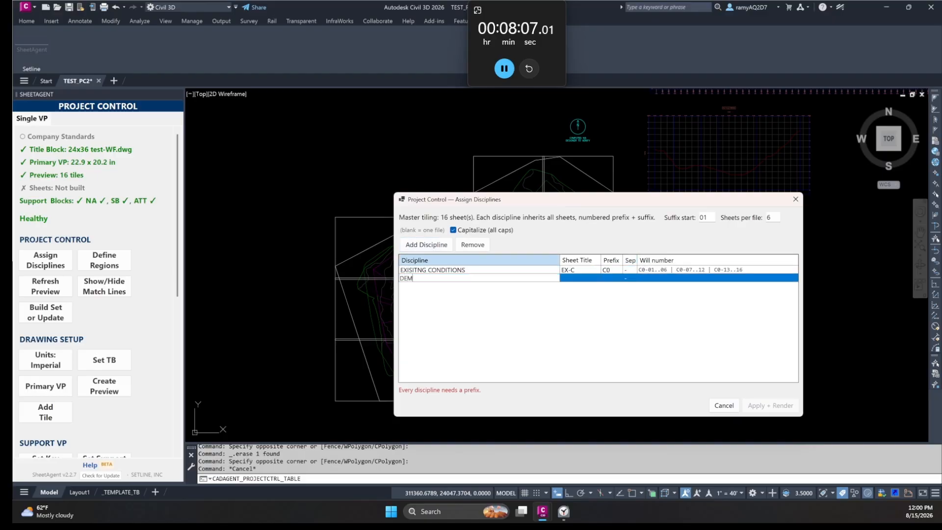
{"action": "type", "text": "OLITION PLANS"}
{"action": "key", "text": "Tab"}
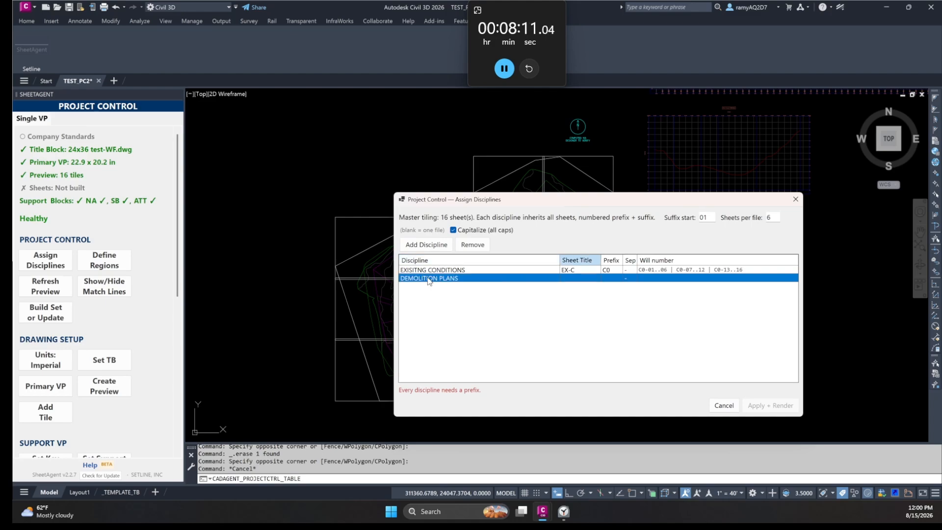
{"action": "left_click", "coordinate": [584, 279]}
{"action": "type", "text": "DEMO"}
{"action": "key", "text": "Tab"}
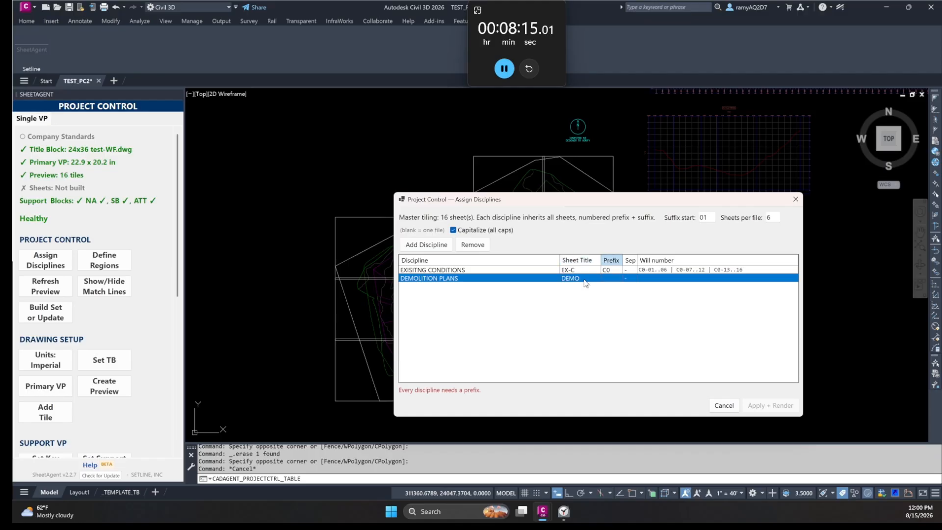
{"action": "type", "text": "C1"}
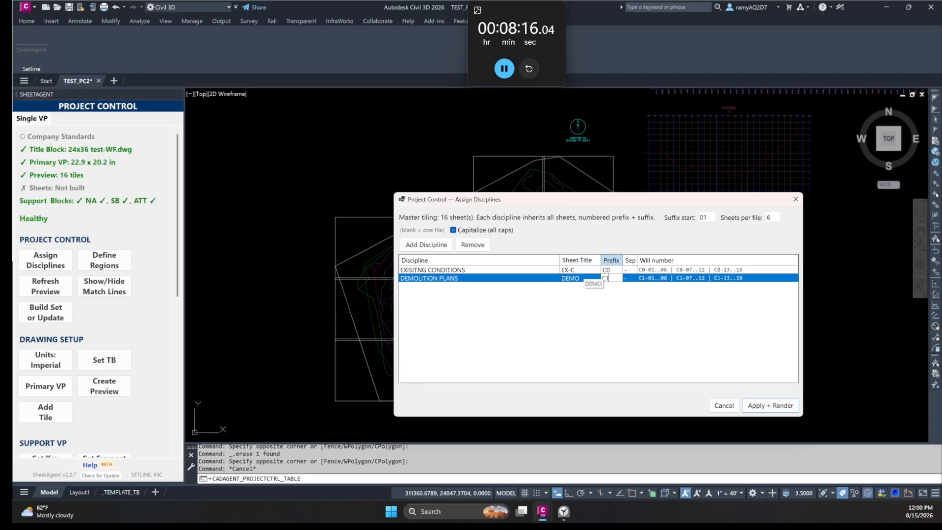
Step: Add a discipline named LAYOUTS with the prefix C2, leaving its sheet title blank
{"action": "left_click", "coordinate": [426, 244]}
{"action": "left_click", "coordinate": [435, 287]}
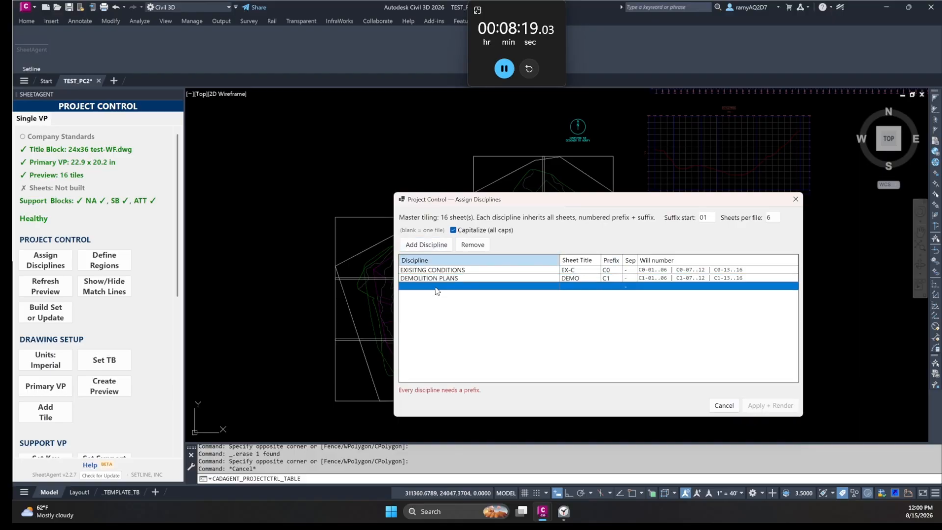
{"action": "type", "text": "LAYOUTS"}
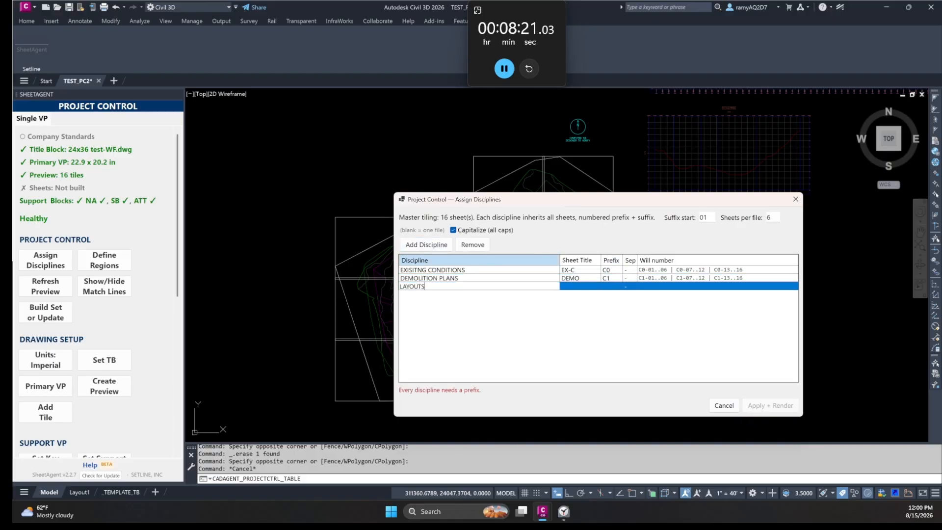
{"action": "key", "text": "Tab"}
{"action": "key", "text": "Tab"}
{"action": "type", "text": "C2"}
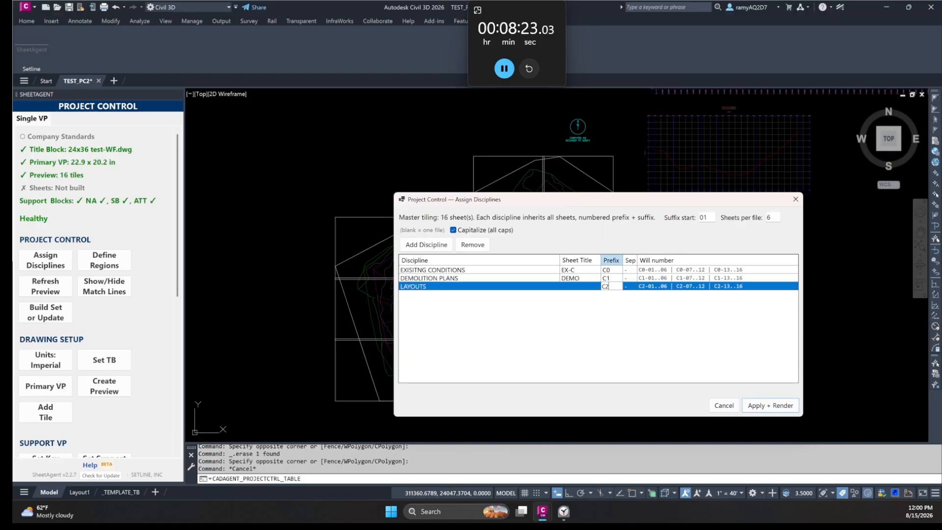
Step: Add a discipline named GRADING AND DRAINAGE with the sheet title GRAD and the prefix C3
{"action": "left_click", "coordinate": [427, 245]}
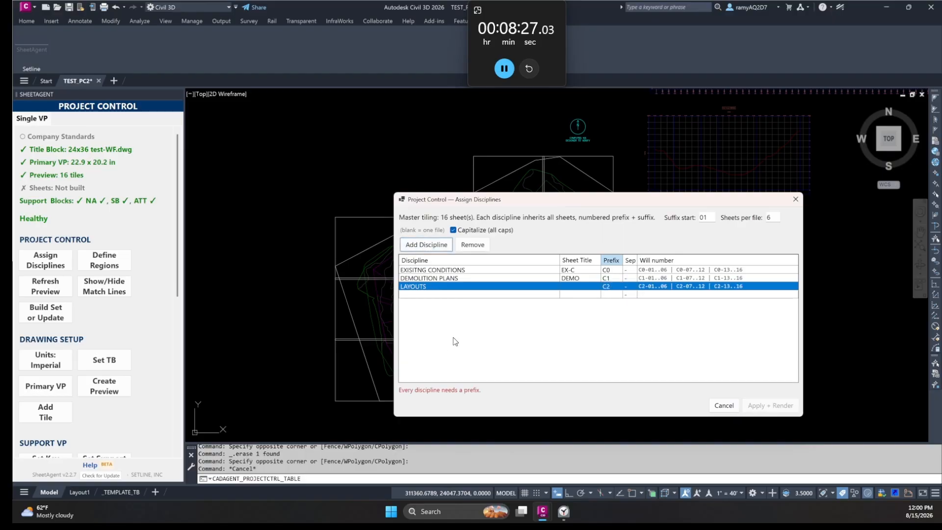
{"action": "key", "text": "space"}
{"action": "left_click", "coordinate": [454, 294]}
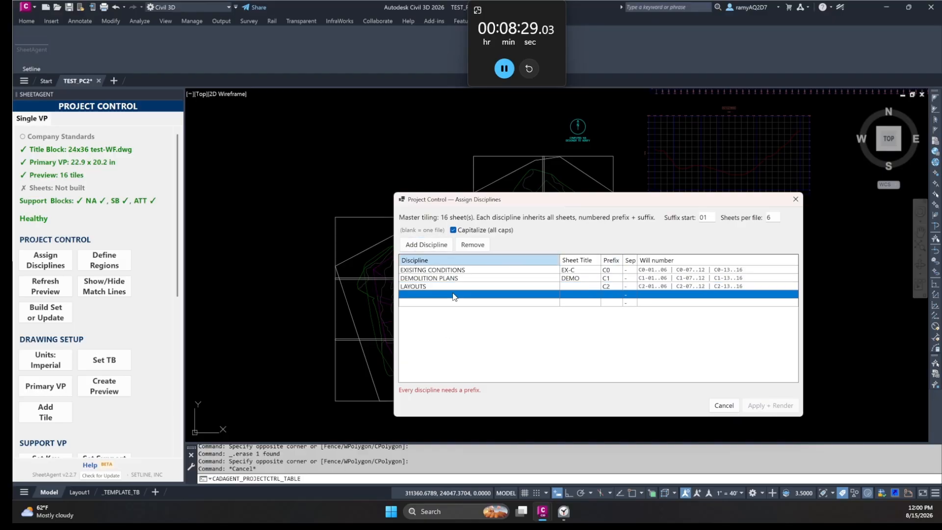
{"action": "type", "text": "GRADING AND "}
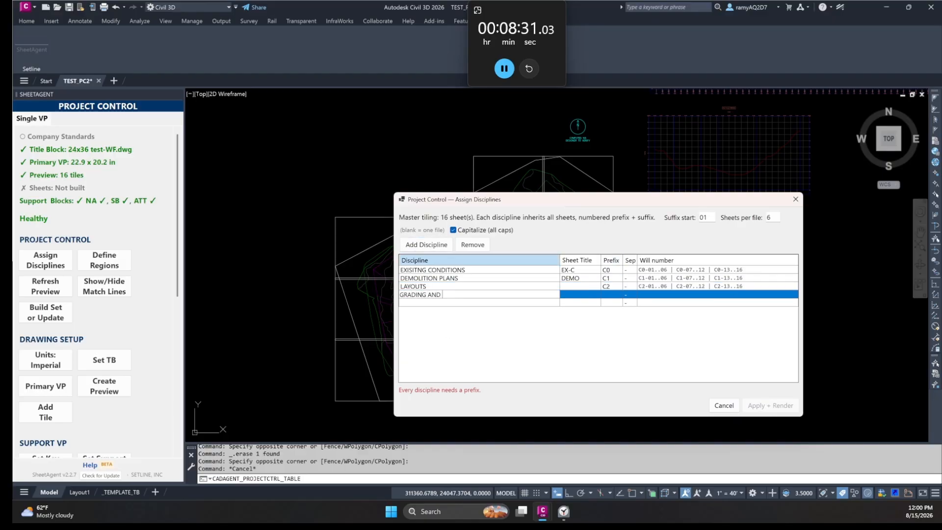
{"action": "type", "text": "DRAINAGE"}
{"action": "key", "text": "Tab"}
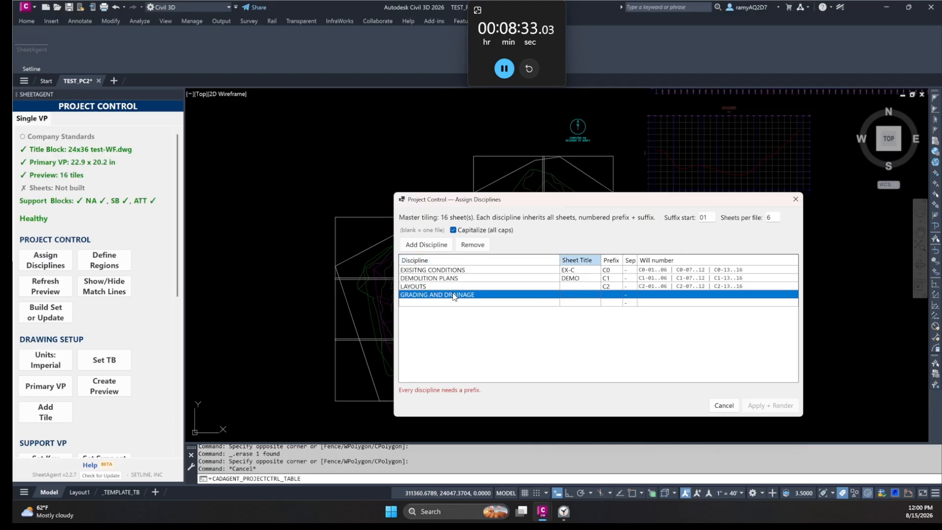
{"action": "type", "text": "GRAD"}
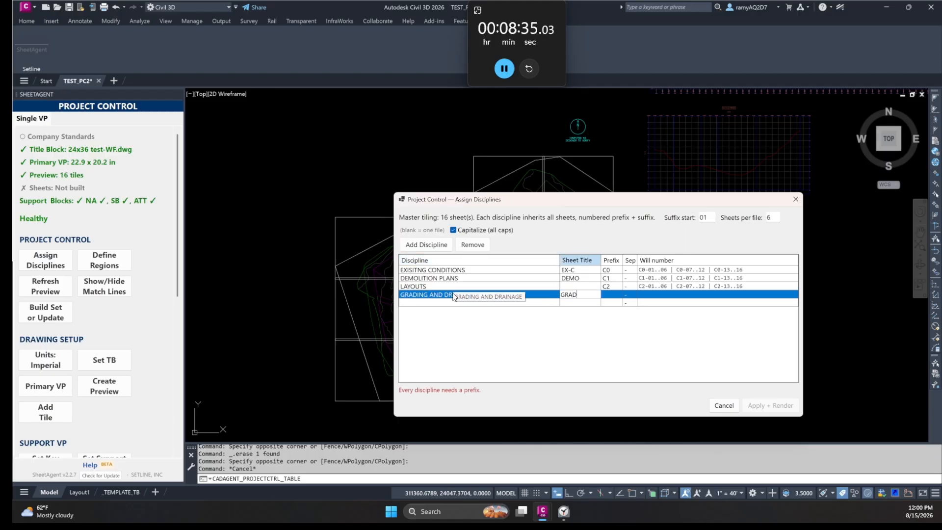
{"action": "key", "text": "Tab"}
{"action": "type", "text": "C3"}
{"action": "left_click", "coordinate": [658, 376]}
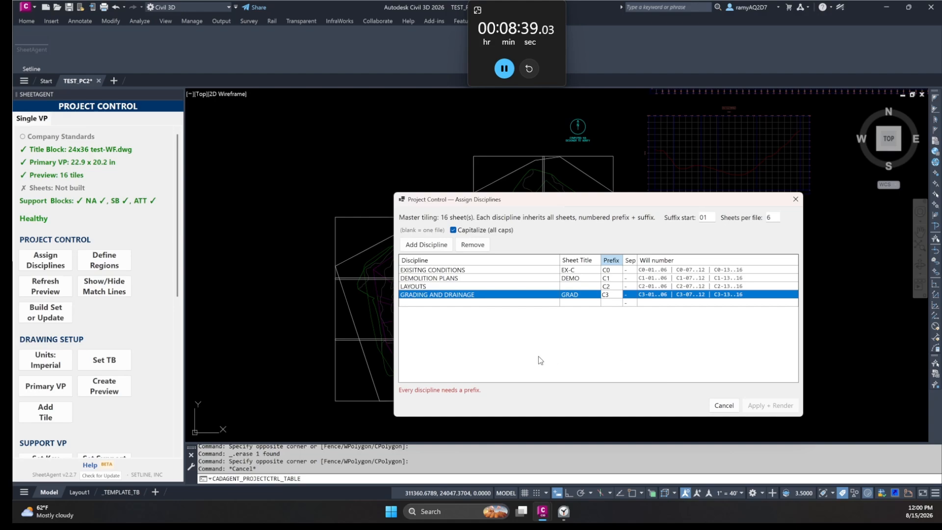
Step: Remove the empty discipline row below GRADING AND DRAINAGE
{"action": "left_click", "coordinate": [454, 299]}
{"action": "left_click", "coordinate": [455, 303]}
{"action": "left_click", "coordinate": [473, 245]}
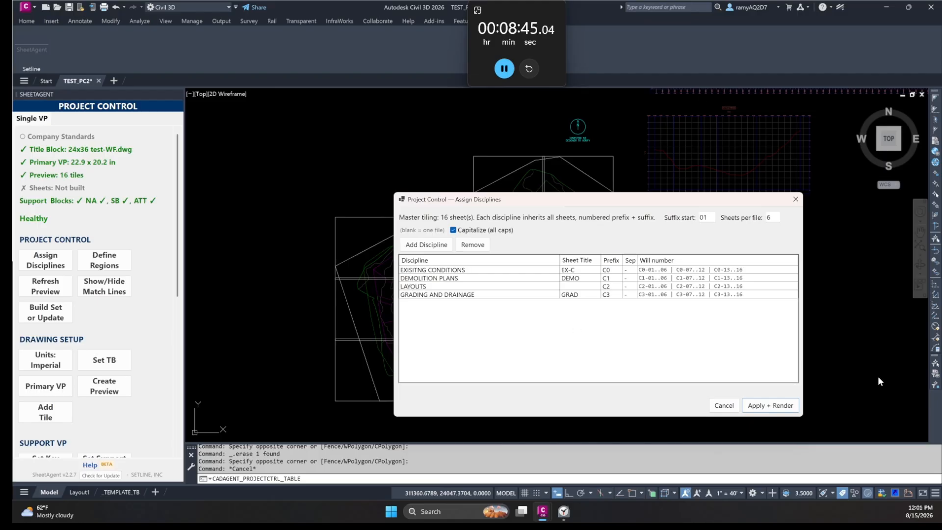
Step: Apply and render the disciplines, enlarge the set review to check the file groups, and accept and publish it
{"action": "left_click_drag", "start_coordinate": [722, 204], "coordinate": [704, 146]}
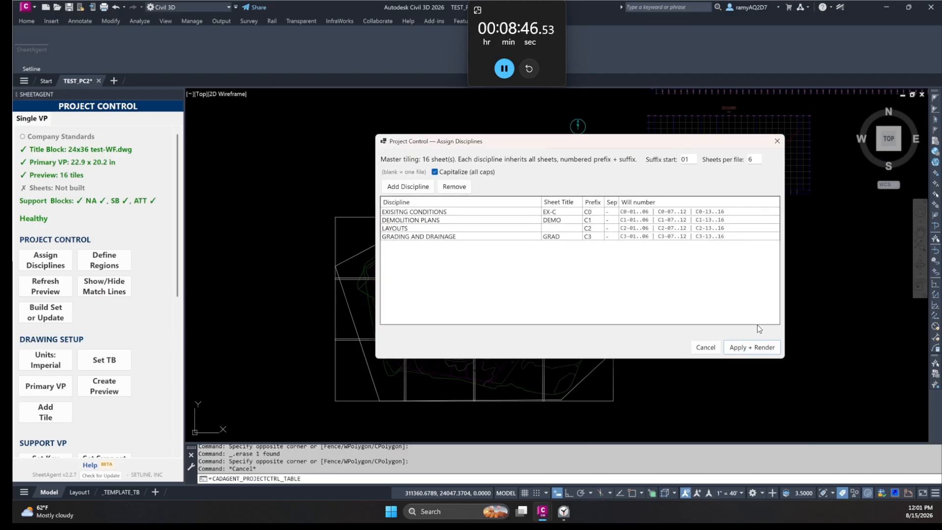
{"action": "left_click", "coordinate": [760, 350]}
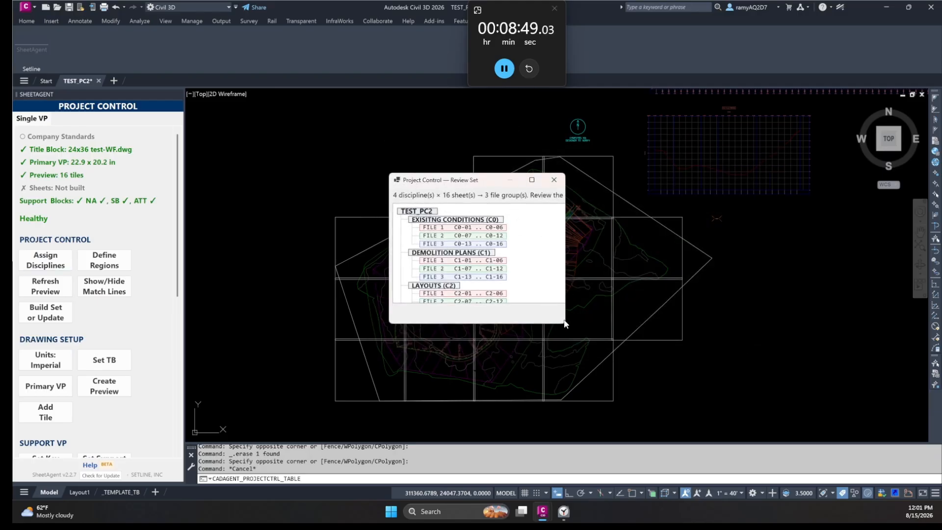
{"action": "left_click_drag", "start_coordinate": [566, 325], "coordinate": [719, 421]}
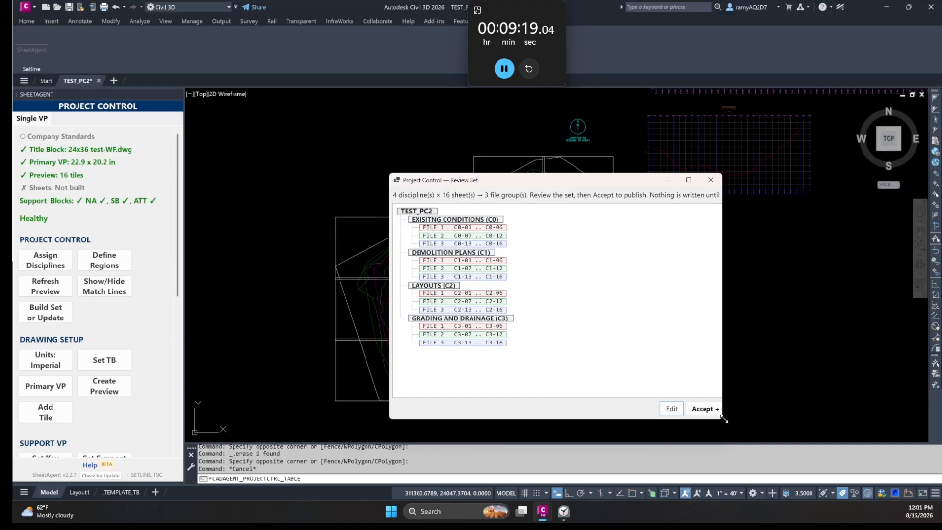
{"action": "left_click_drag", "start_coordinate": [720, 421], "coordinate": [824, 421]}
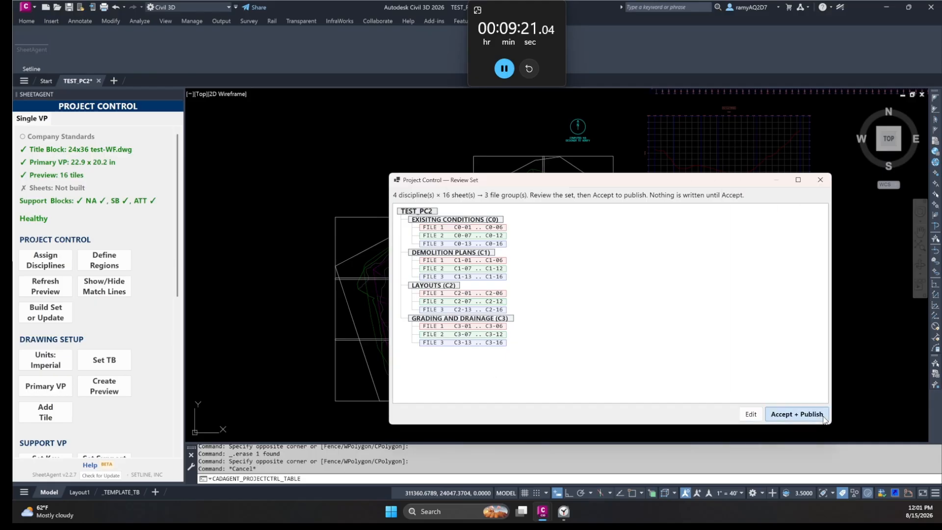
{"action": "left_click", "coordinate": [822, 415]}
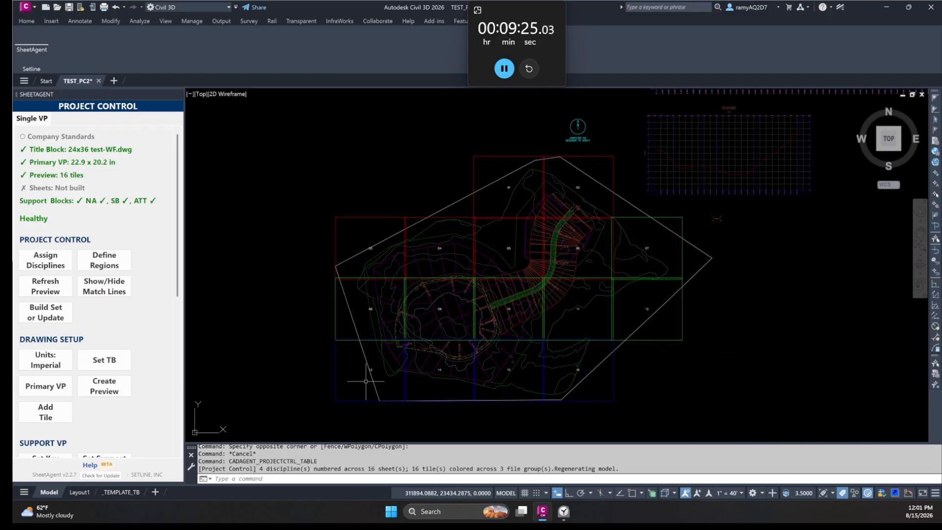
Step: Start the set build and review the enlarged tree of output files with the sheets each covers
{"action": "middle_click_drag", "start_coordinate": [663, 395], "coordinate": [713, 377]}
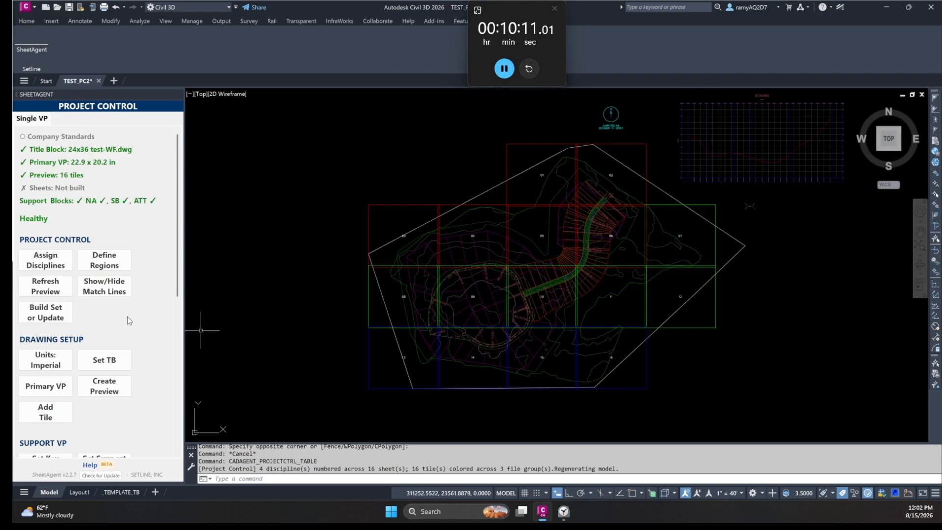
{"action": "left_click", "coordinate": [56, 318]}
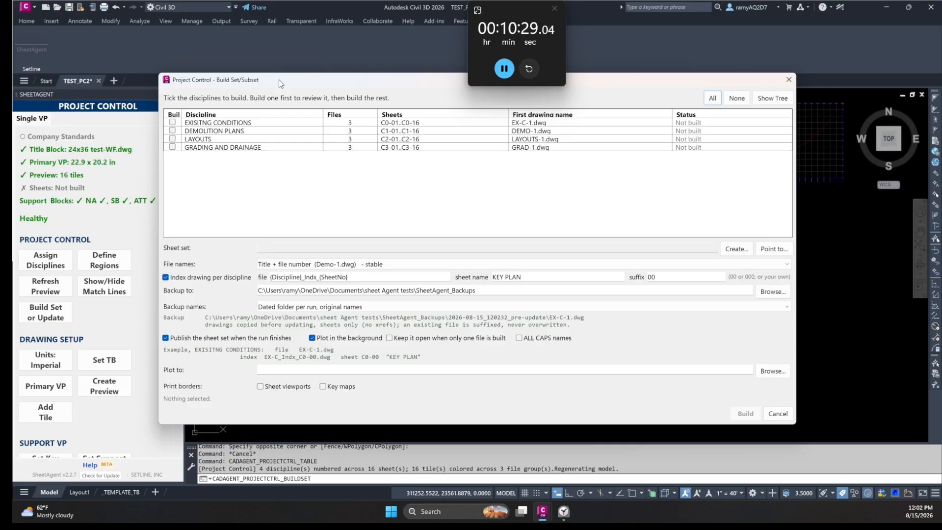
{"action": "left_click", "coordinate": [773, 98]}
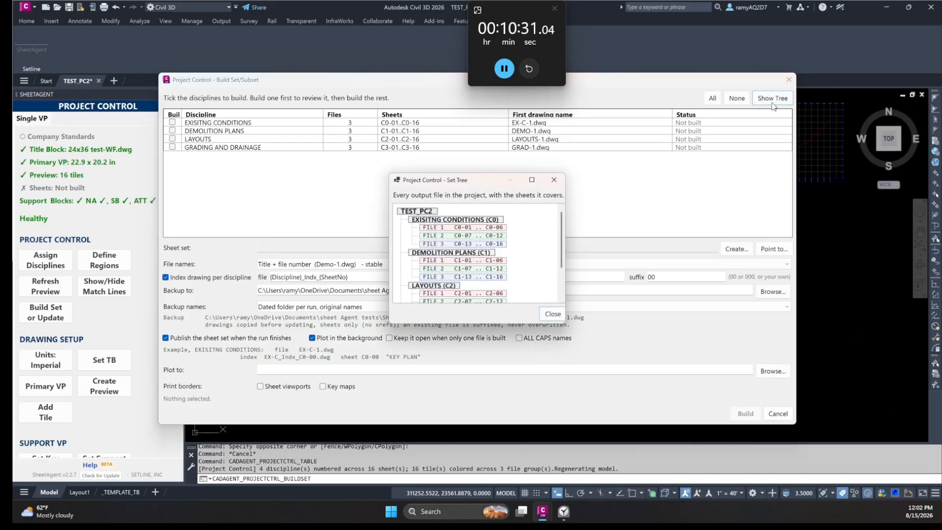
{"action": "left_click_drag", "start_coordinate": [564, 325], "coordinate": [721, 407]}
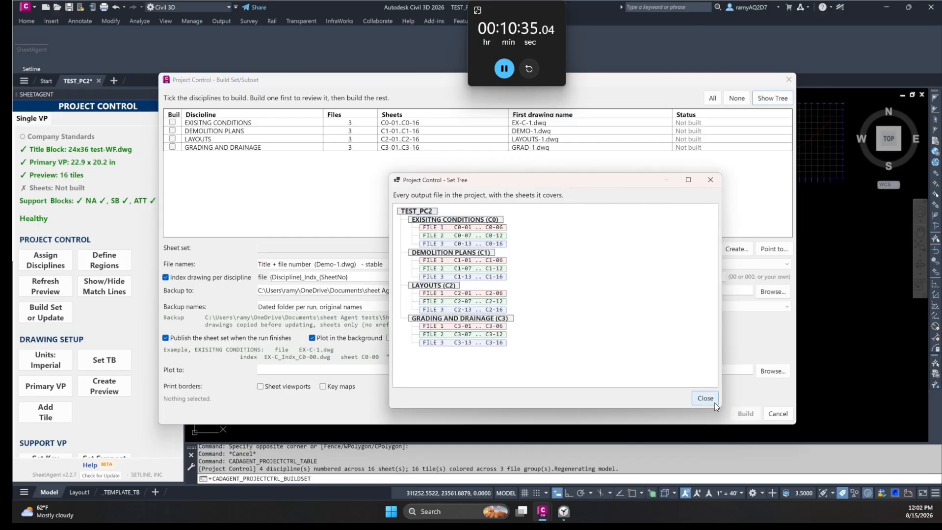
{"action": "left_click", "coordinate": [714, 402]}
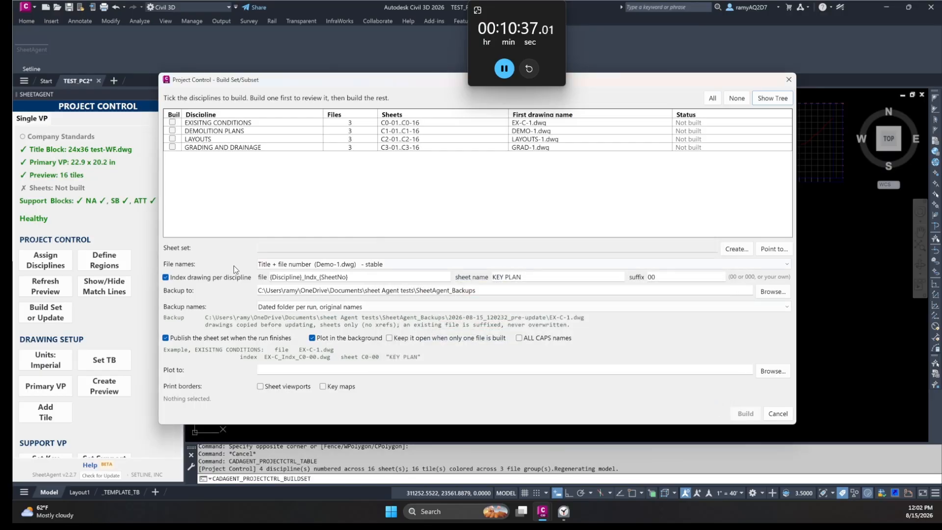
Step: Create a sheet set file named PC-TAKE 1 in the Full set build folder
{"action": "left_click", "coordinate": [735, 248]}
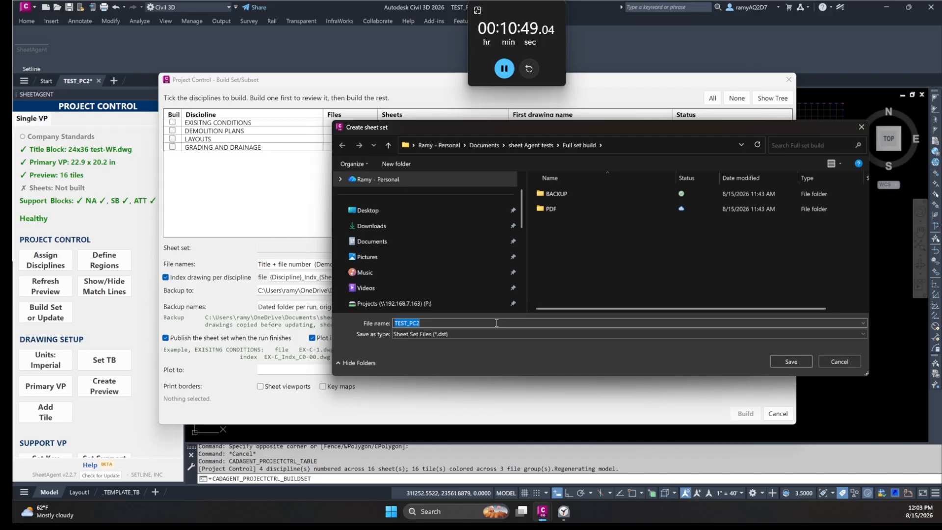
{"action": "type", "text": "pc"}
{"action": "type", "text": "PC"}
{"action": "type", "text": "-TAKE 1"}
{"action": "left_click", "coordinate": [799, 363]}
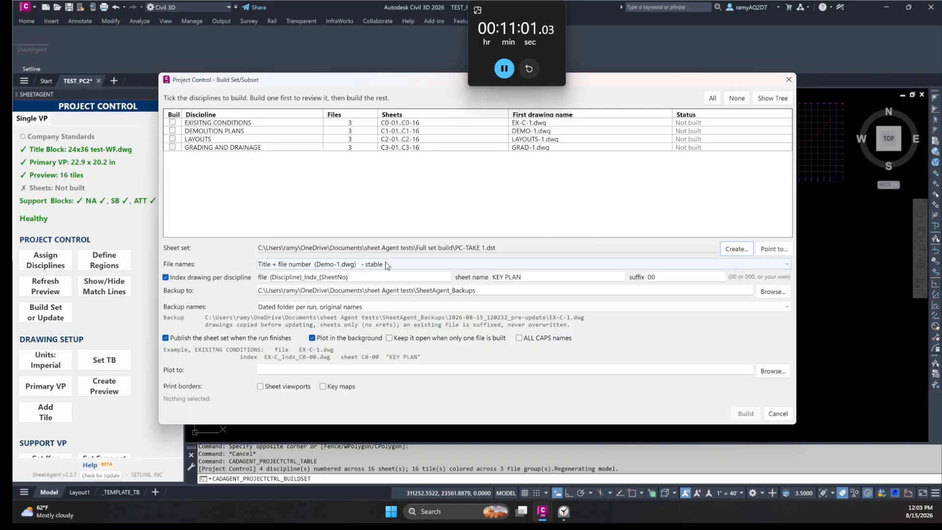
Step: Set the drawing file names to Title + range and the backup names to Dated folder per run, original names
{"action": "left_click", "coordinate": [421, 265]}
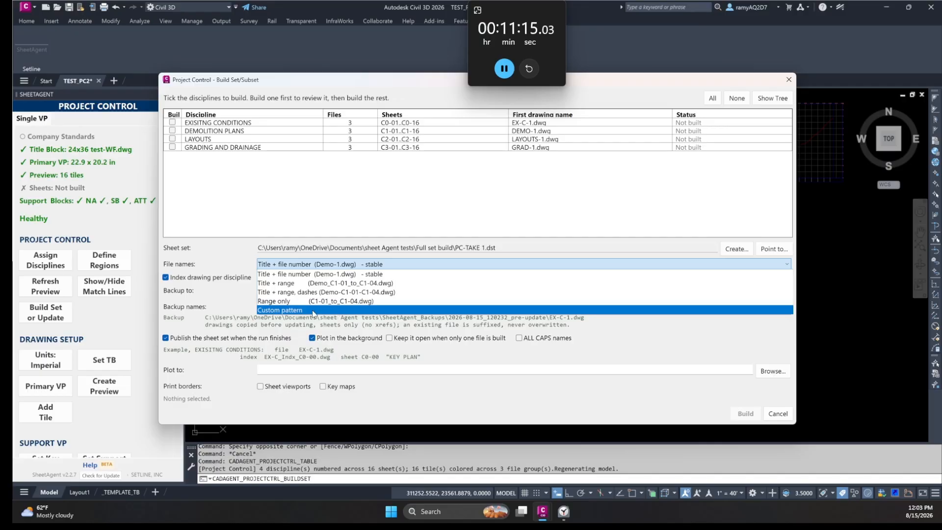
{"action": "left_click", "coordinate": [370, 285]}
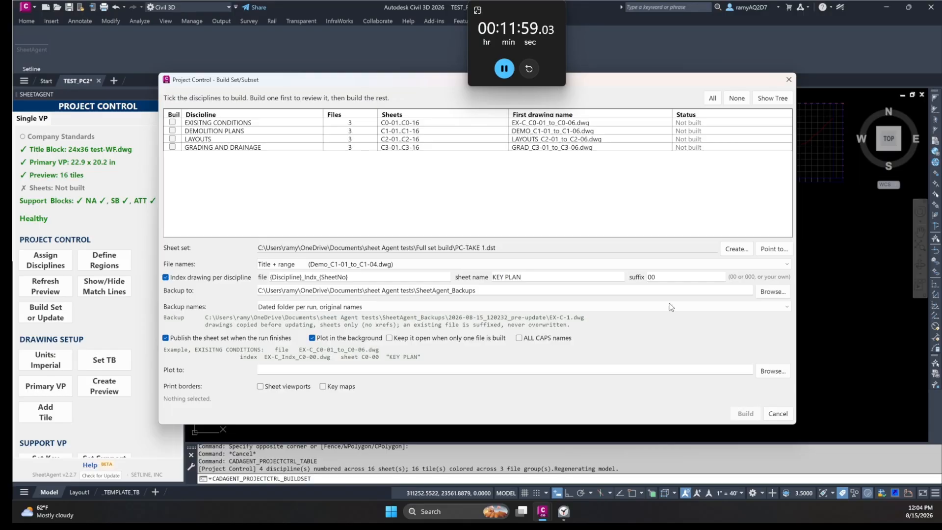
{"action": "left_click", "coordinate": [710, 278]}
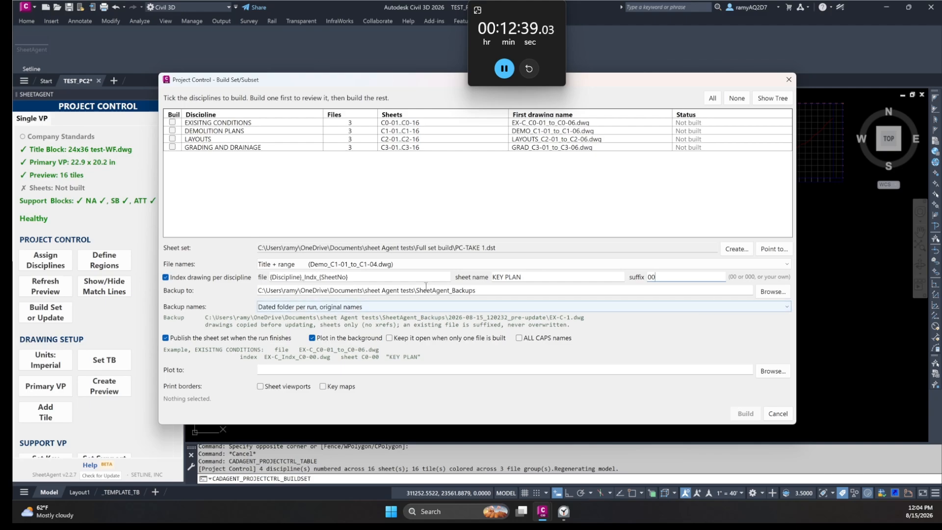
{"action": "left_click", "coordinate": [578, 307]}
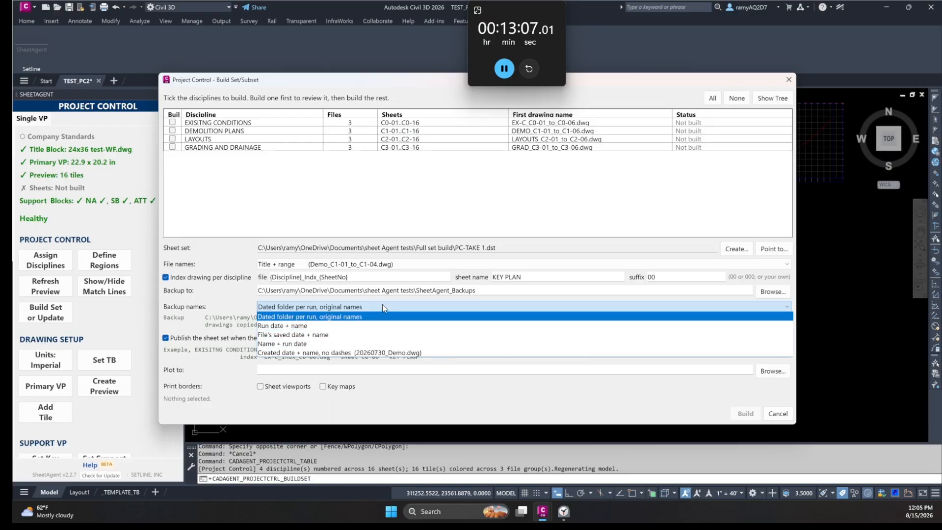
{"action": "left_click", "coordinate": [378, 316]}
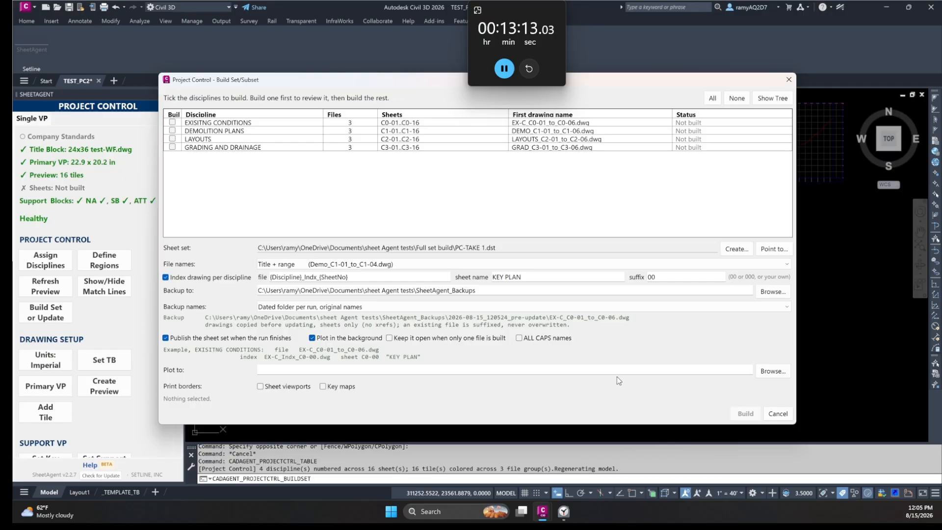
Step: Turn on all-caps names and set the plot destination to the PDF folder inside Full set build
{"action": "left_click", "coordinate": [530, 338]}
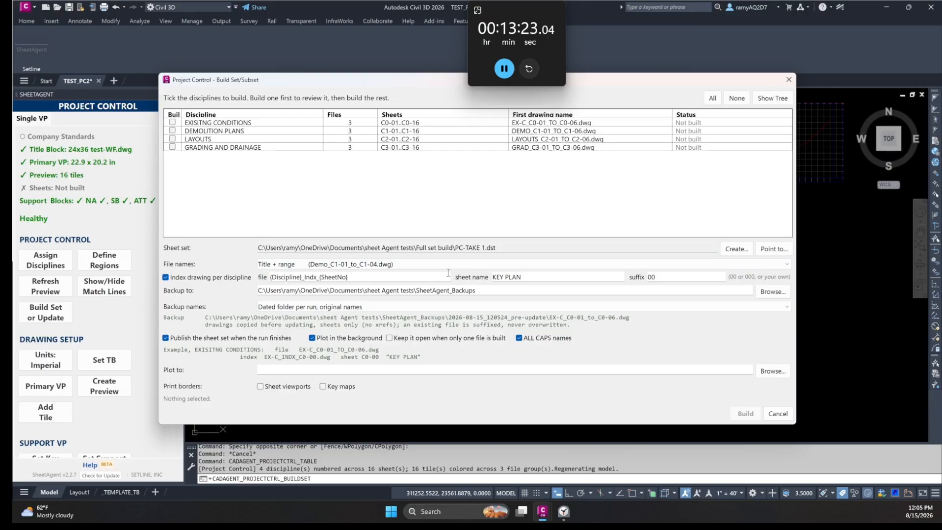
{"action": "left_click", "coordinate": [773, 371]}
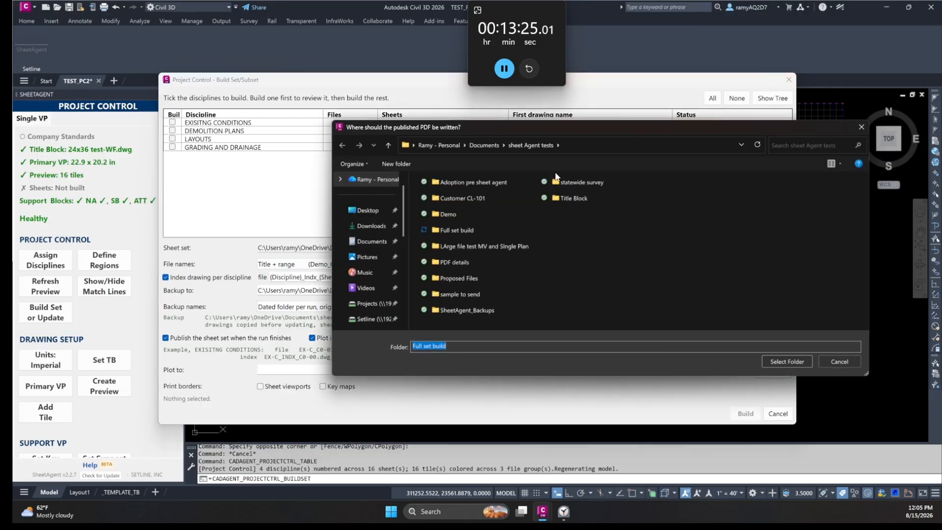
{"action": "double_click", "coordinate": [467, 228]}
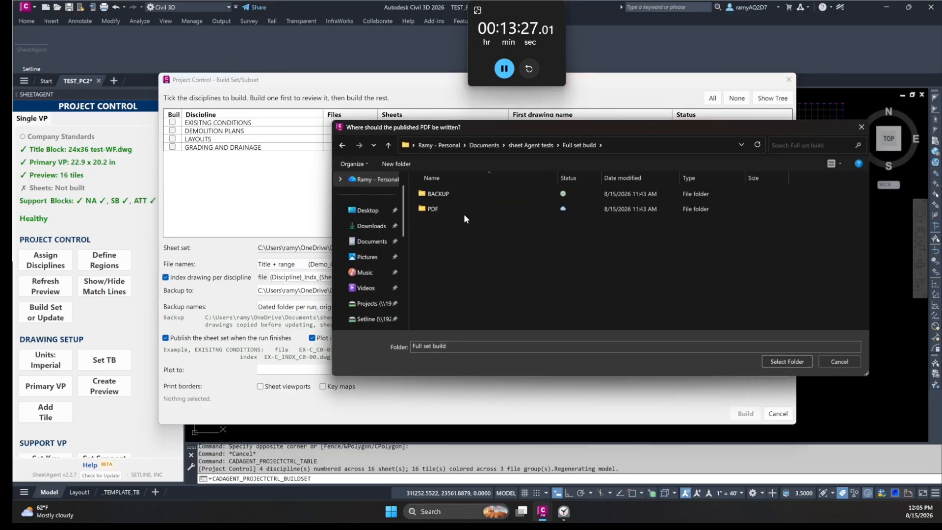
{"action": "double_click", "coordinate": [463, 213]}
{"action": "left_click", "coordinate": [782, 364]}
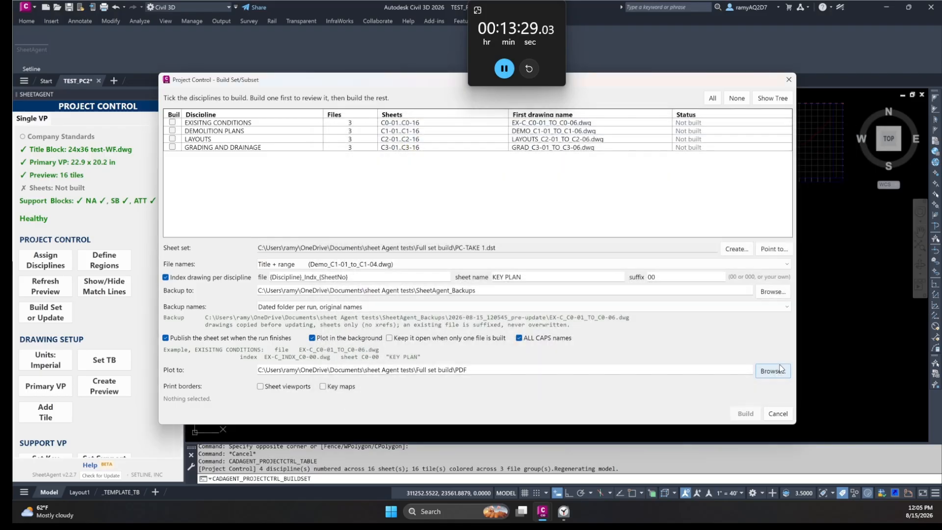
Step: Enable print borders for sheet viewports and key maps, then build only the EXISITNG CONDITIONS discipline and dismiss the build summary
{"action": "left_click", "coordinate": [284, 387]}
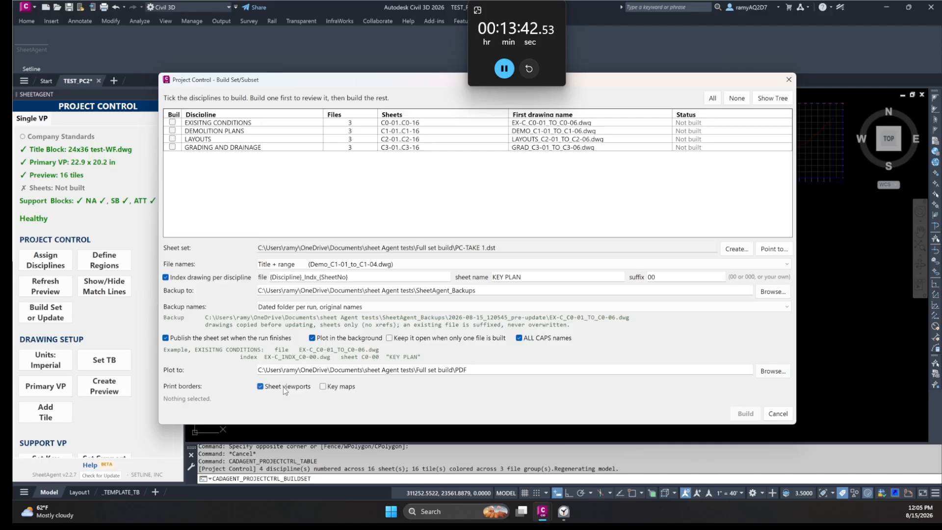
{"action": "left_click", "coordinate": [332, 388]}
{"action": "left_click", "coordinate": [172, 122]}
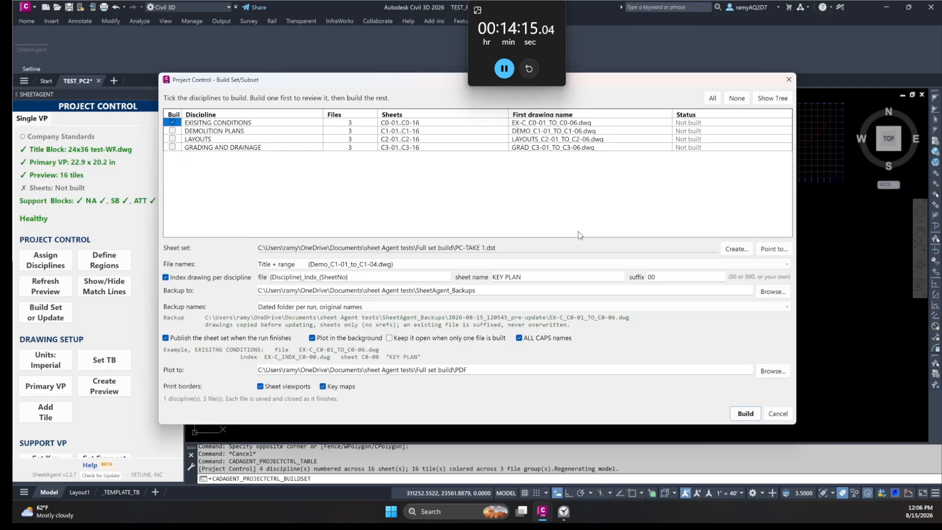
{"action": "left_click", "coordinate": [743, 410]}
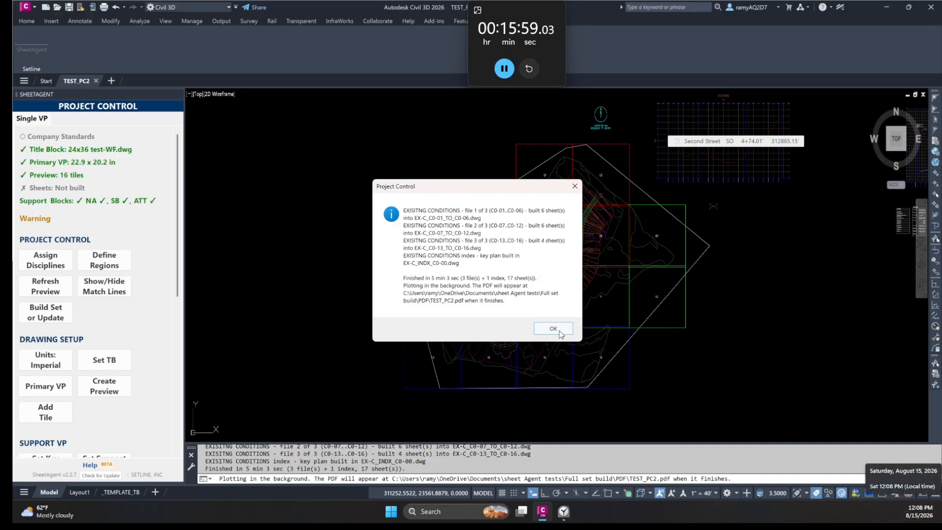
{"action": "key", "text": "Return"}
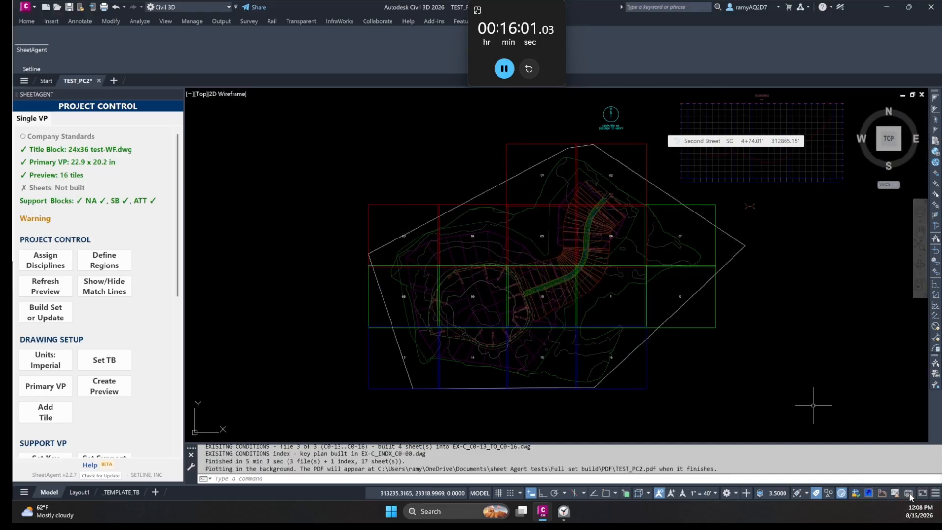
Step: Open the PC-TAKE 1 sheet set with SHEETSET and review its list of EXISITNG CONDITIONS sheets
{"action": "mouse_move", "coordinate": [911, 496]}
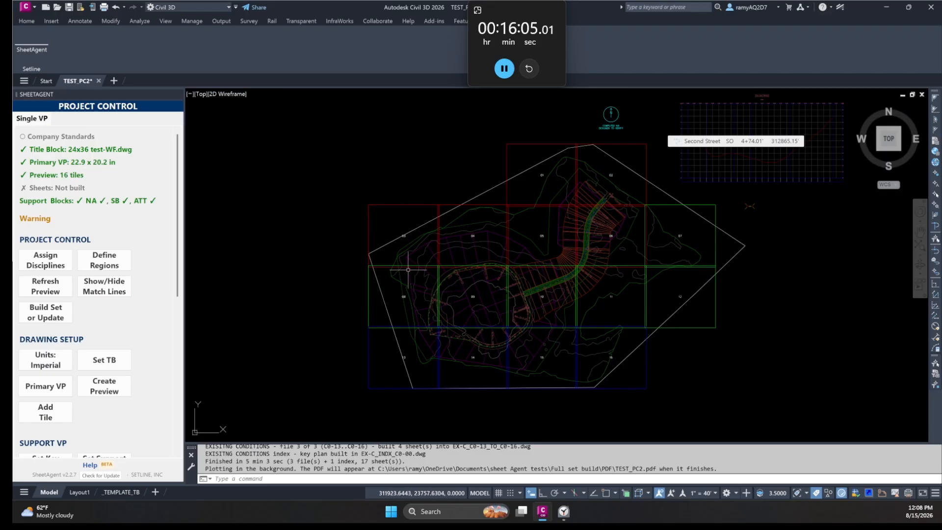
{"action": "type", "text": "SHEESE"}
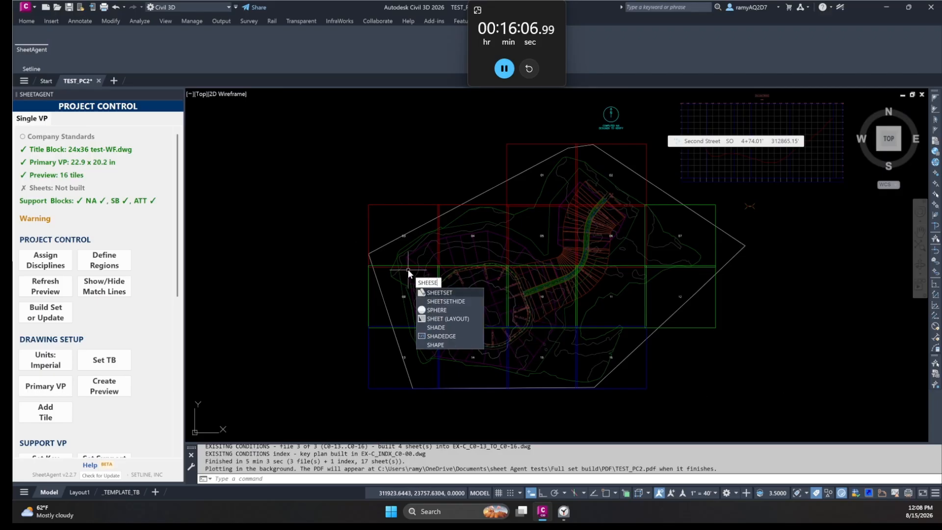
{"action": "key", "text": "Return"}
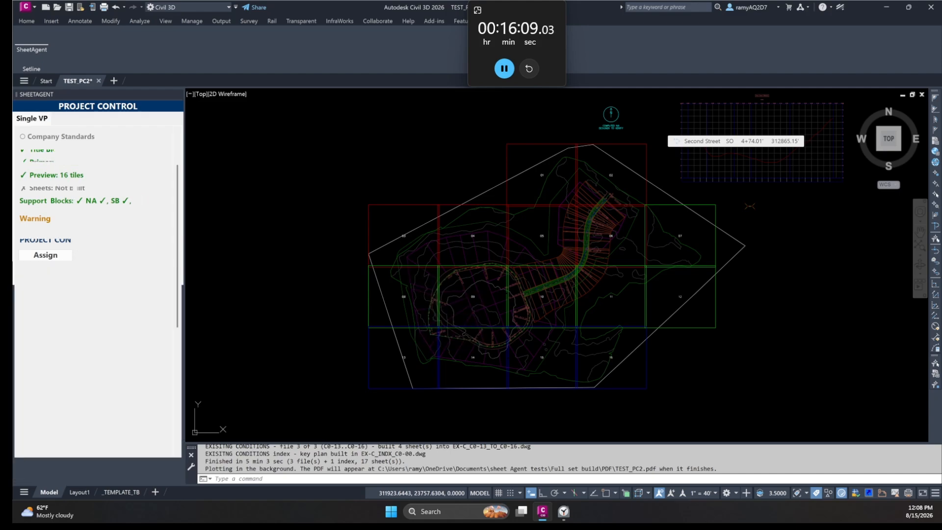
{"action": "left_click", "coordinate": [106, 110]}
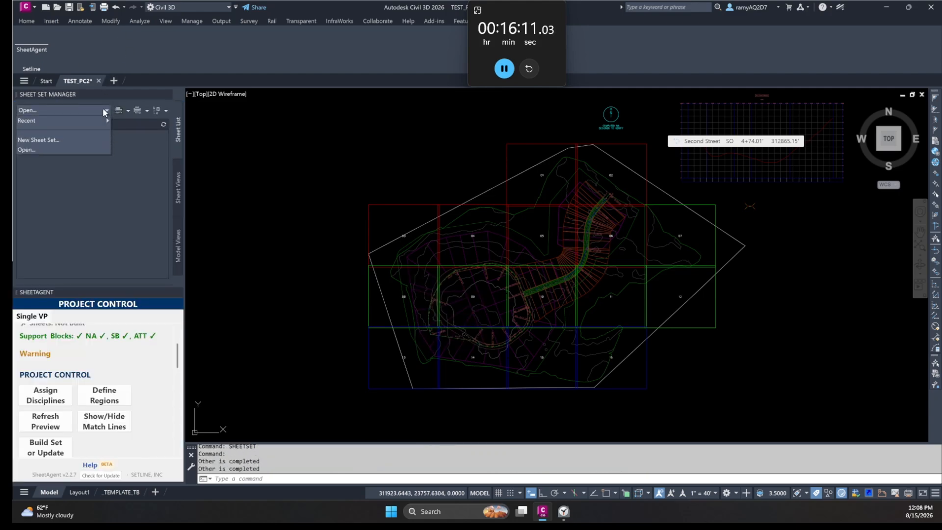
{"action": "left_click", "coordinate": [55, 149]}
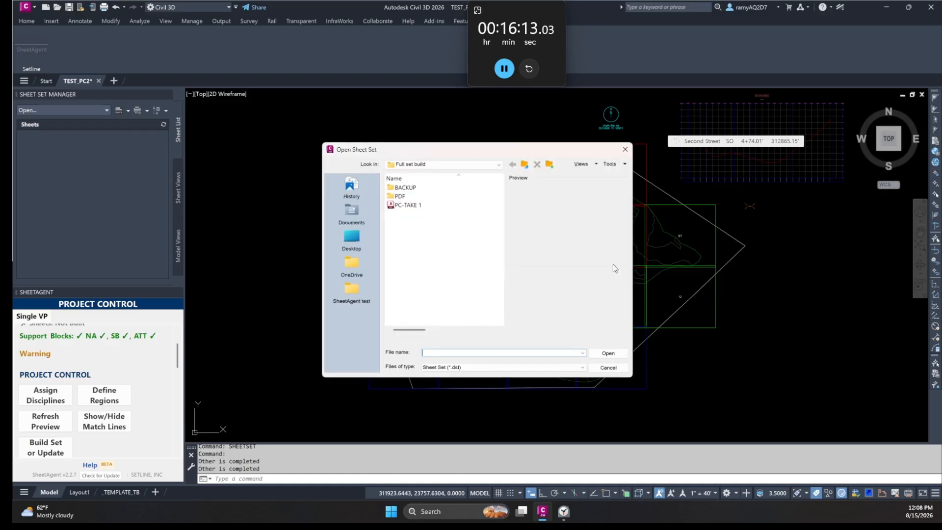
{"action": "double_click", "coordinate": [403, 205]}
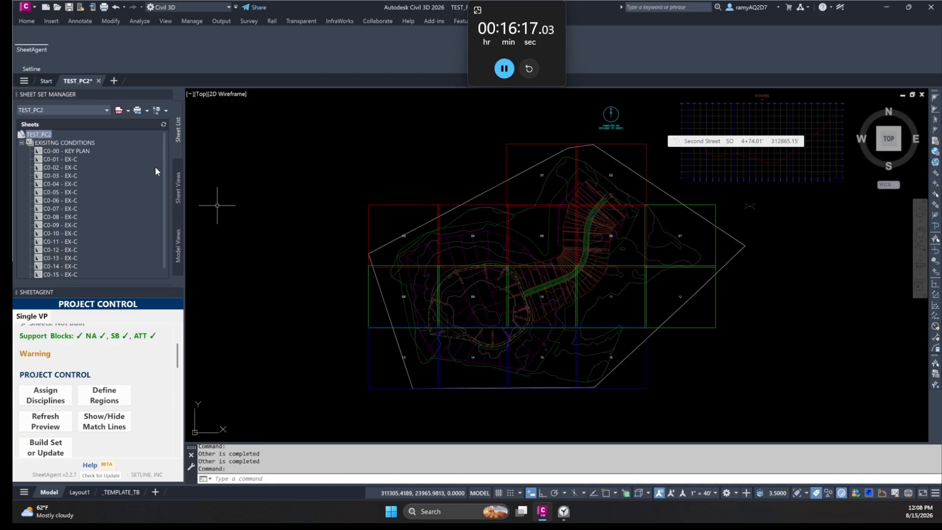
{"action": "left_click_drag", "start_coordinate": [163, 161], "coordinate": [161, 210]}
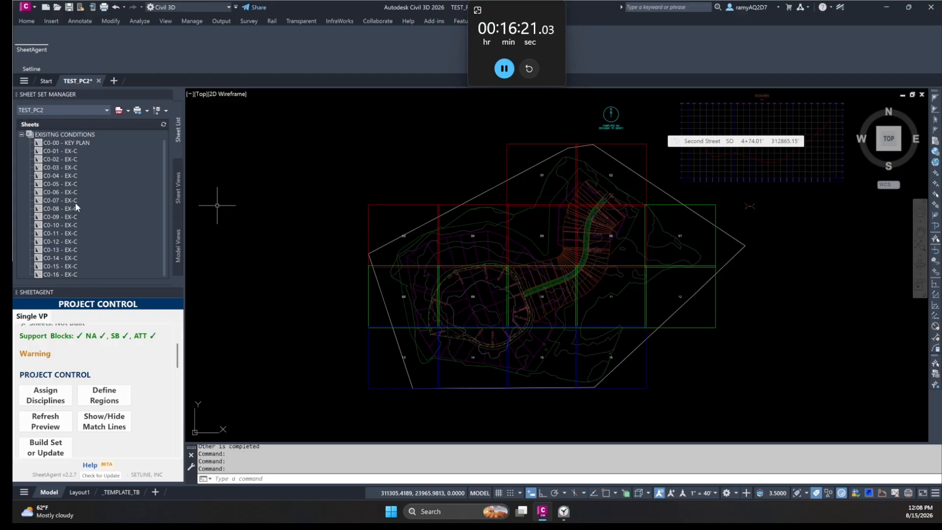
{"action": "scroll", "coordinate": [76, 177], "scroll_direction": "up", "scroll_amount": 1}
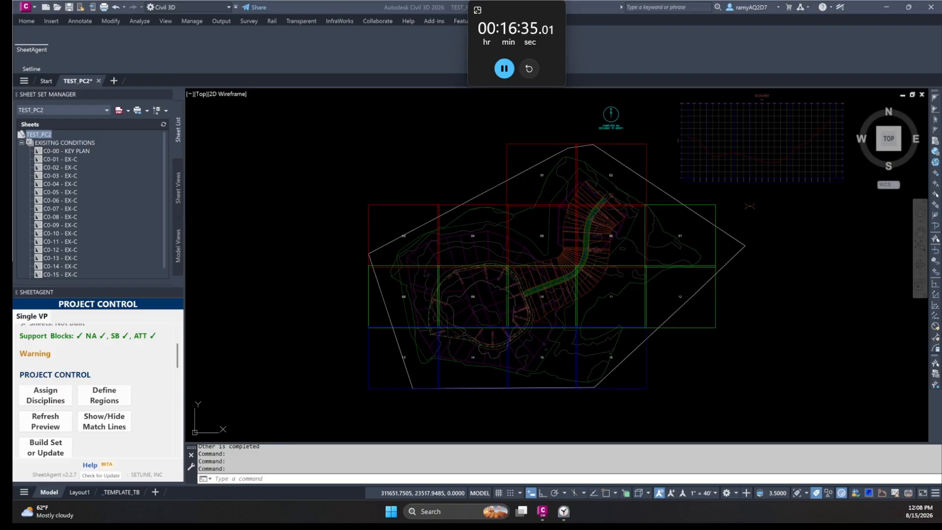
Step: Check the generated drawing files in the Full set build folder window and close it
{"action": "left_click_drag", "start_coordinate": [941, 125], "coordinate": [722, 75]}
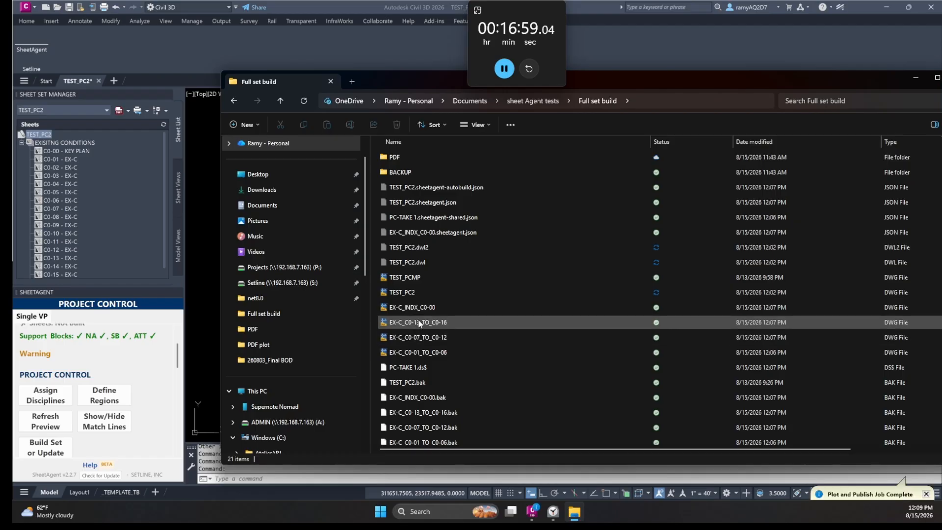
{"action": "key", "text": "alt+F4"}
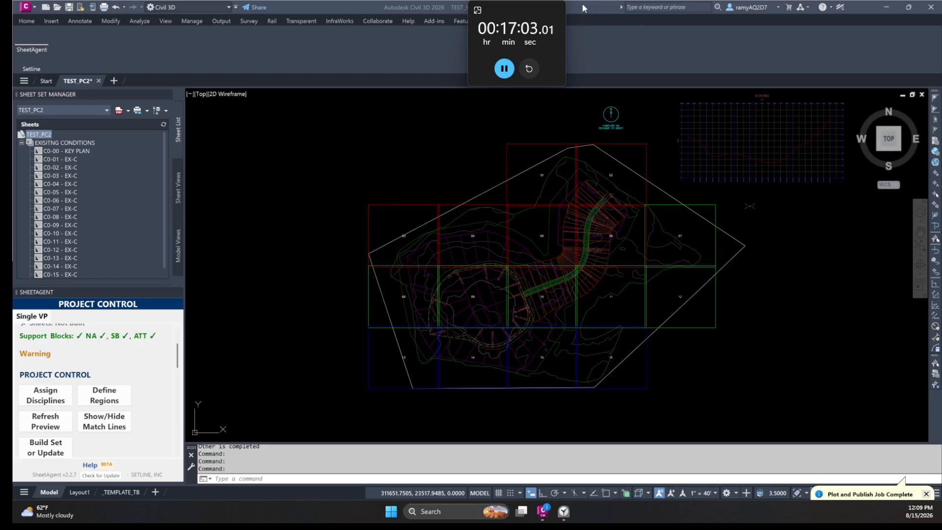
{"action": "left_click_drag", "start_coordinate": [312, 9], "coordinate": [334, 1]}
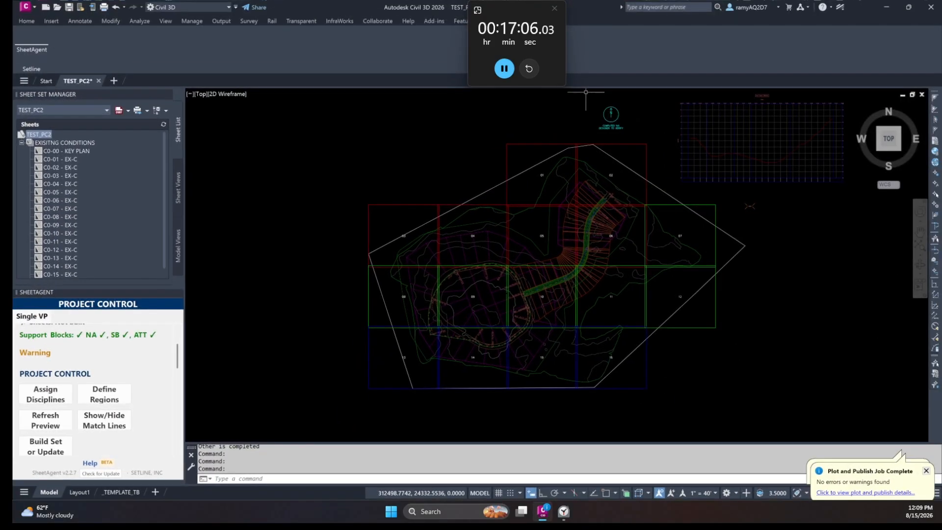
Step: View the plot and publish details, highlight the plot file path of sheet C0-01, and close the report
{"action": "left_click", "coordinate": [902, 492]}
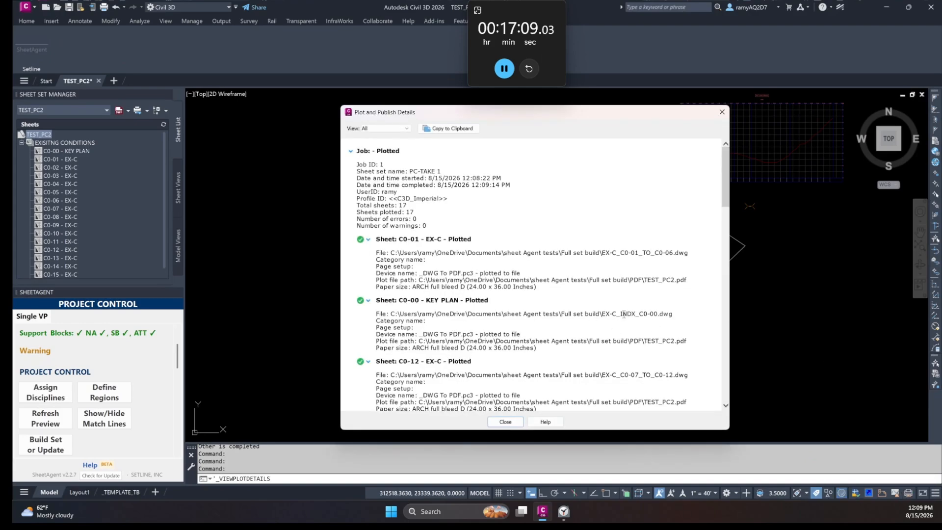
{"action": "left_click_drag", "start_coordinate": [686, 279], "coordinate": [423, 283]}
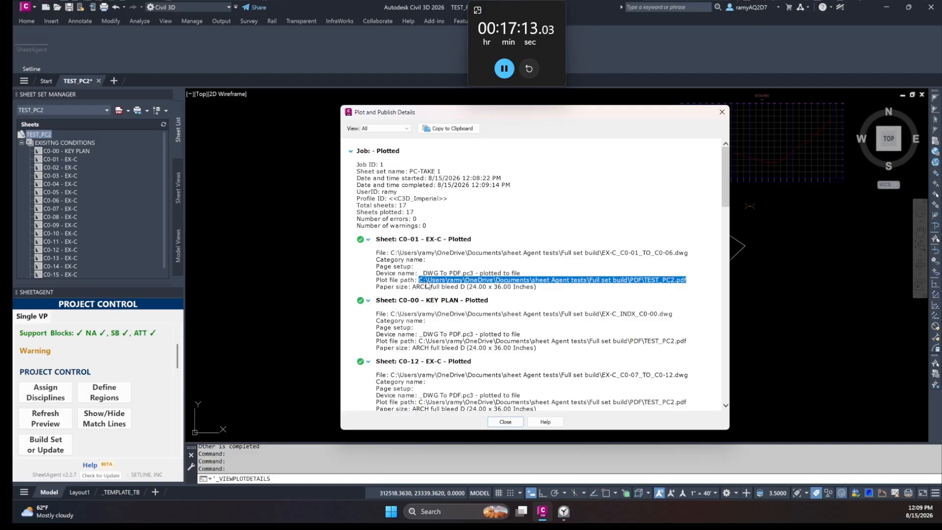
{"action": "left_click", "coordinate": [722, 112]}
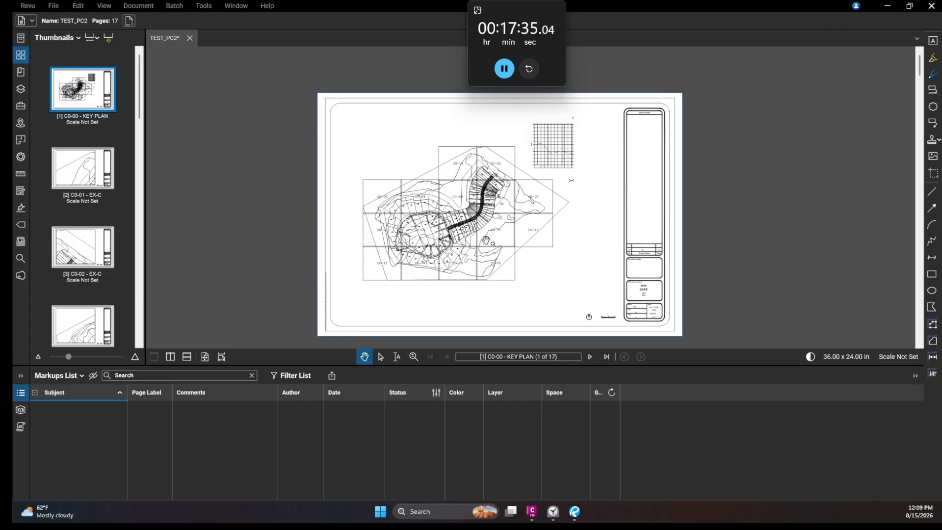
Step: In Revu, examine the KEY PLAN page of the TEST_PC2 PDF and the sheet entries in its title block
{"action": "left_click_drag", "start_coordinate": [577, 282], "coordinate": [574, 273]}
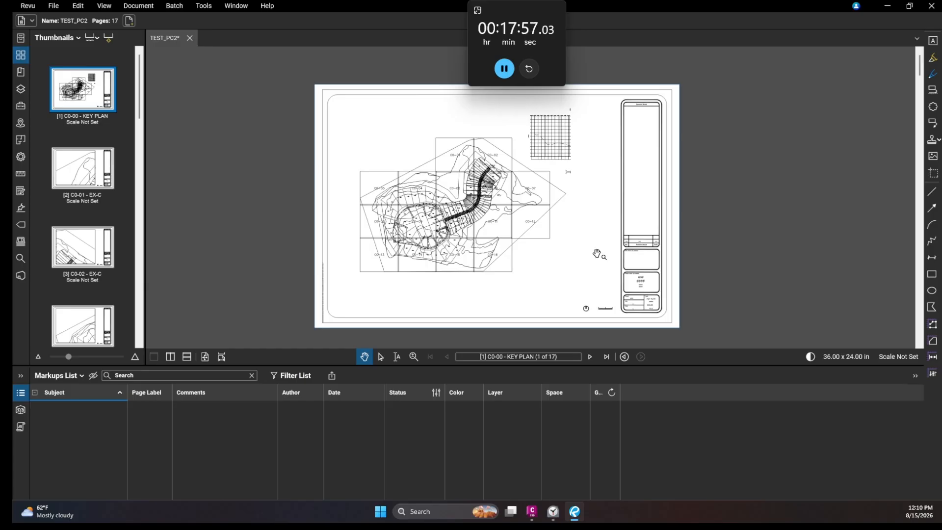
{"action": "scroll", "coordinate": [628, 289], "scroll_direction": "up", "scroll_amount": 8}
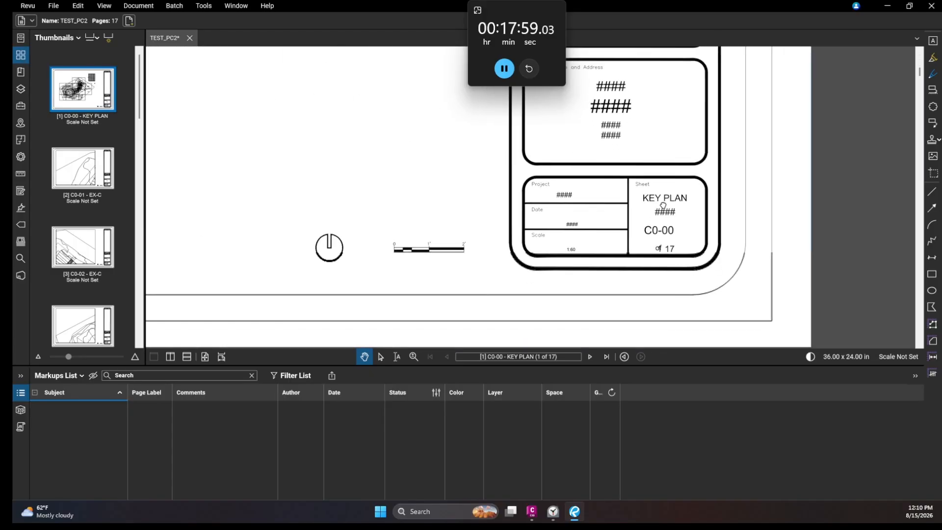
{"action": "scroll", "coordinate": [637, 246], "scroll_direction": "up", "scroll_amount": 3}
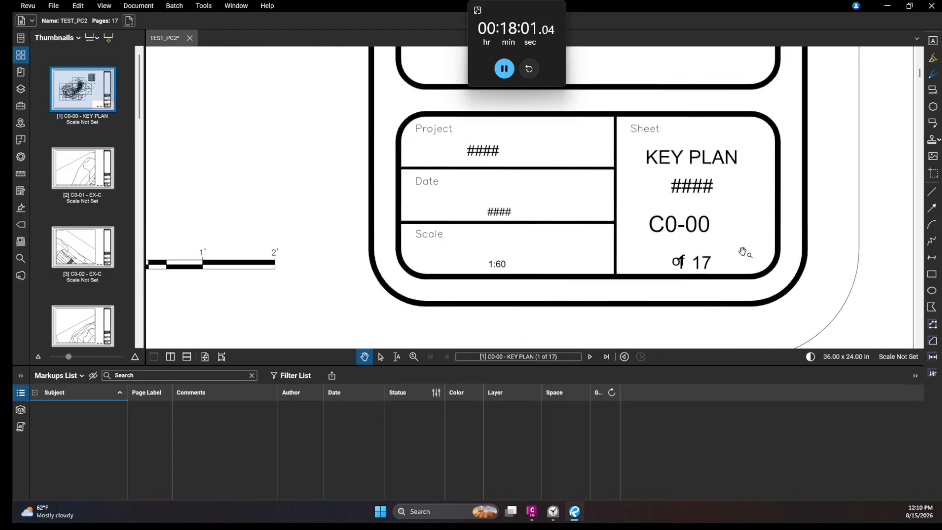
{"action": "scroll", "coordinate": [679, 255], "scroll_direction": "up", "scroll_amount": 3}
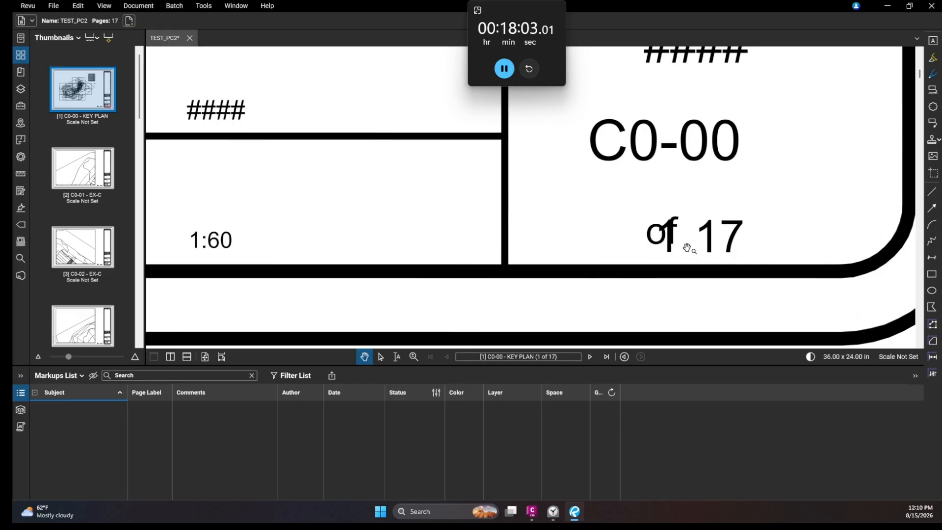
{"action": "scroll", "coordinate": [670, 239], "scroll_direction": "down", "scroll_amount": 12}
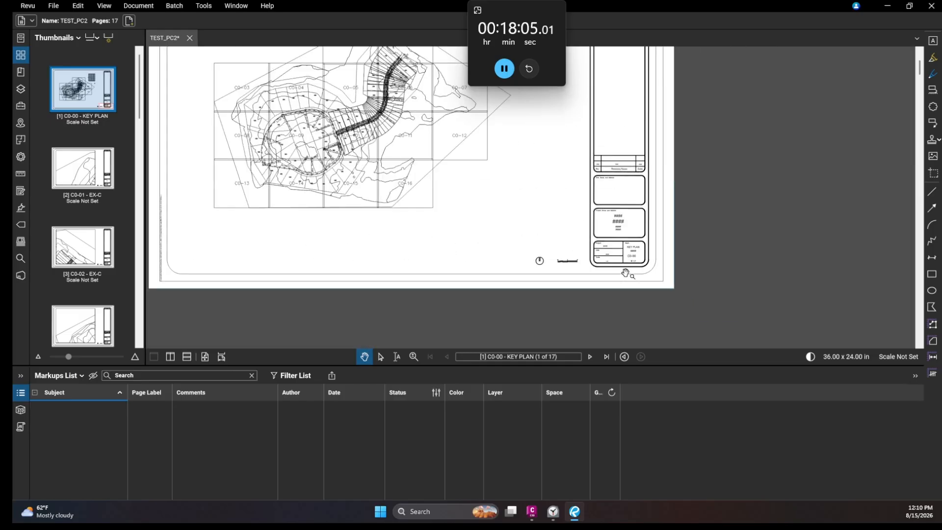
Step: Browse the existing conditions sheets of the PDF from C0-01 to C0-06
{"action": "left_click", "coordinate": [69, 184]}
{"action": "scroll", "coordinate": [662, 249], "scroll_direction": "down", "scroll_amount": 4}
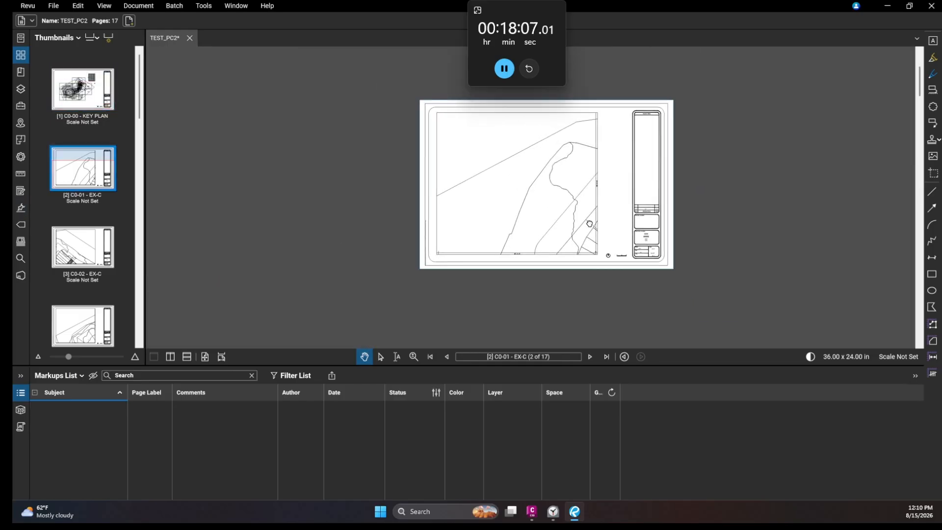
{"action": "left_click", "coordinate": [100, 269]}
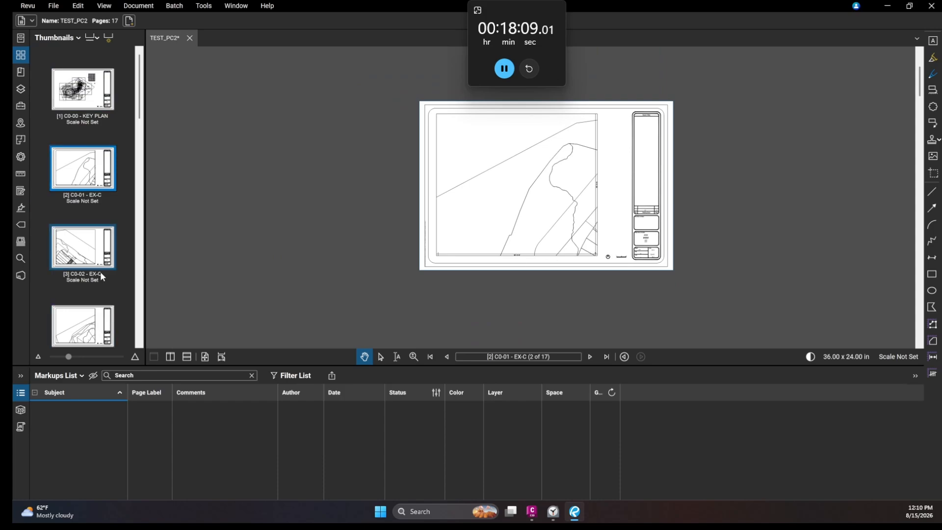
{"action": "left_click", "coordinate": [98, 319]}
{"action": "scroll", "coordinate": [121, 221], "scroll_direction": "down", "scroll_amount": 6}
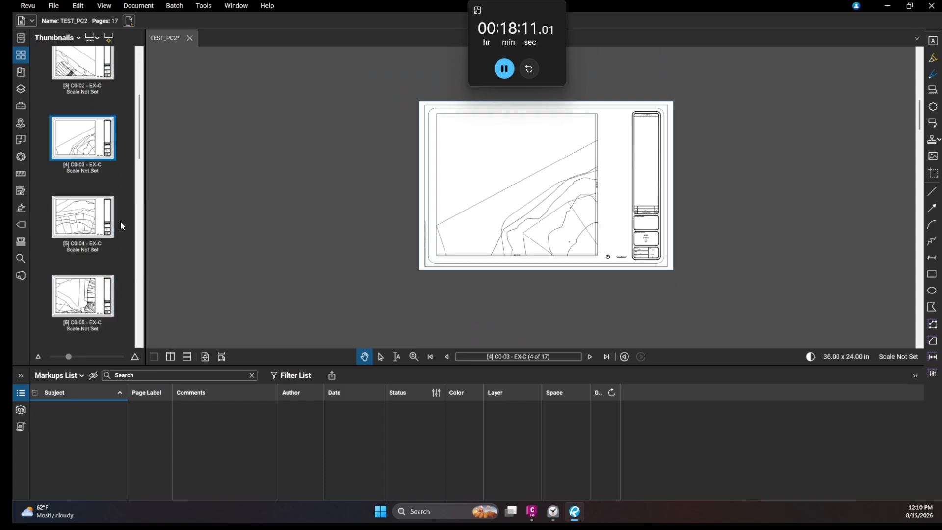
{"action": "left_click", "coordinate": [83, 201]}
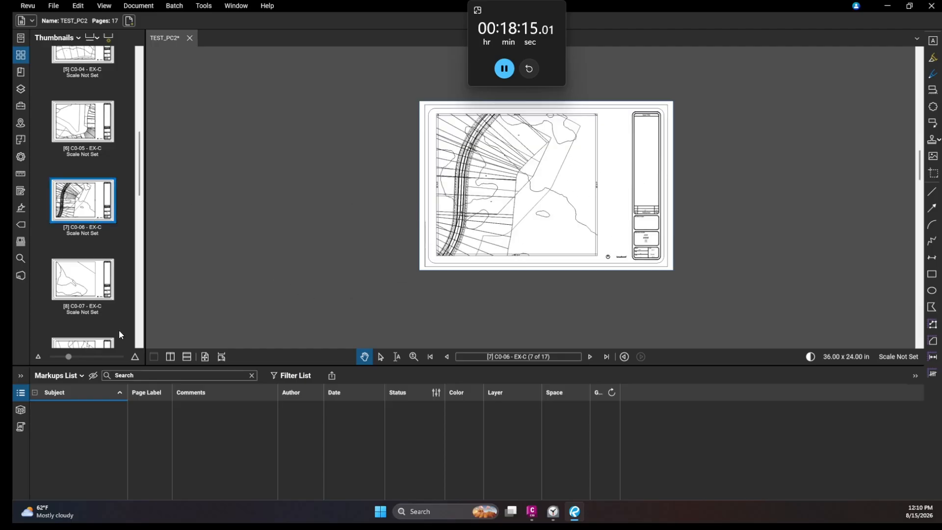
Step: Examine the match line references on sheet C0-07 and return to the KEY PLAN page to compare the tile layout
{"action": "left_click", "coordinate": [96, 279]}
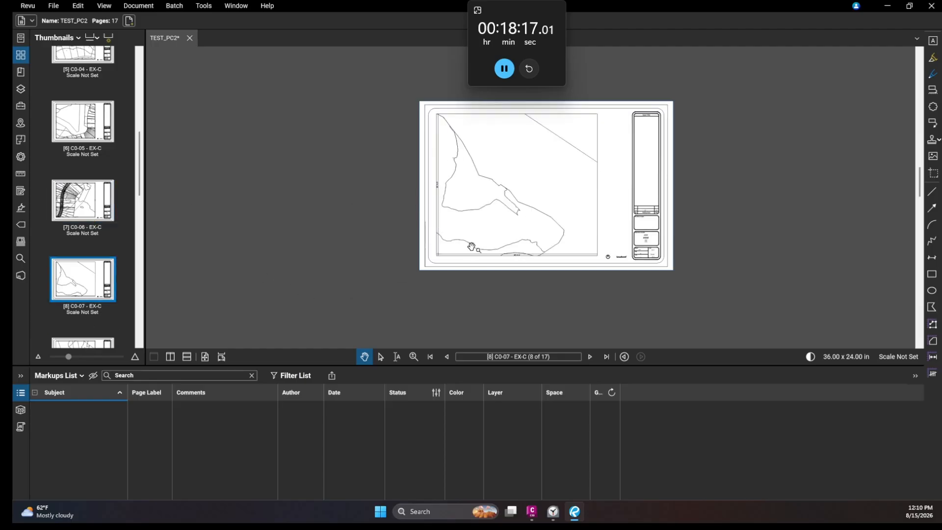
{"action": "scroll", "coordinate": [521, 257], "scroll_direction": "up", "scroll_amount": 5}
{"action": "mouse_move", "coordinate": [308, 157]}
{"action": "left_mouse_down"}
{"action": "mouse_move", "coordinate": [393, 196]}
{"action": "mouse_move", "coordinate": [411, 225]}
{"action": "left_mouse_up"}
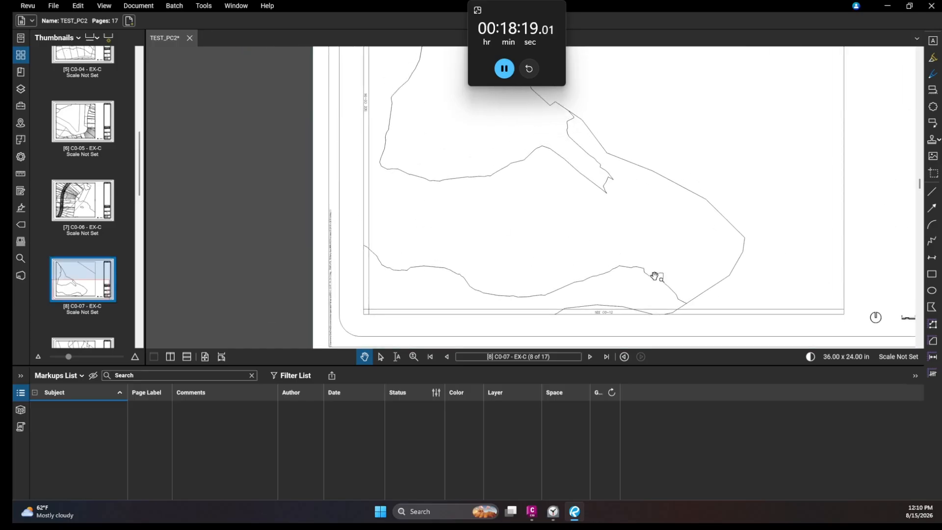
{"action": "scroll", "coordinate": [368, 108], "scroll_direction": "up", "scroll_amount": 3}
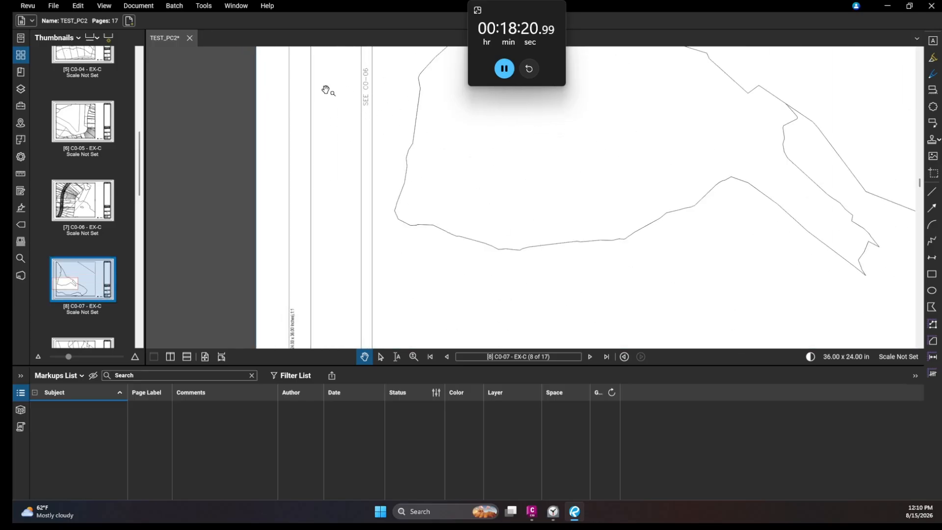
{"action": "scroll", "coordinate": [58, 93], "scroll_direction": "up", "scroll_amount": 3}
{"action": "scroll", "coordinate": [58, 93], "scroll_direction": "up", "scroll_amount": 5}
{"action": "left_click", "coordinate": [78, 91]}
{"action": "scroll", "coordinate": [569, 178], "scroll_direction": "down", "scroll_amount": 3}
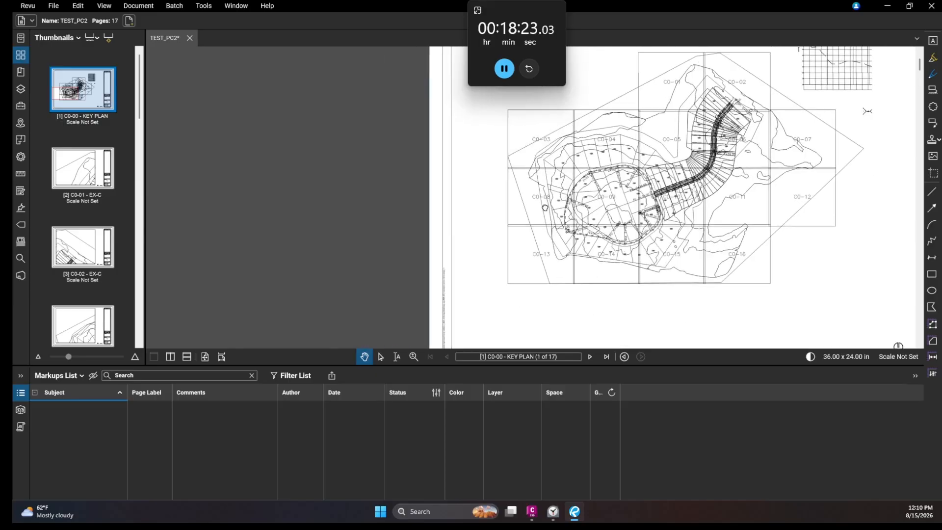
Step: Compare the tile numbering on the KEY PLAN page with the match line references on sheet C0-07
{"action": "scroll", "coordinate": [654, 162], "scroll_direction": "up", "scroll_amount": 2}
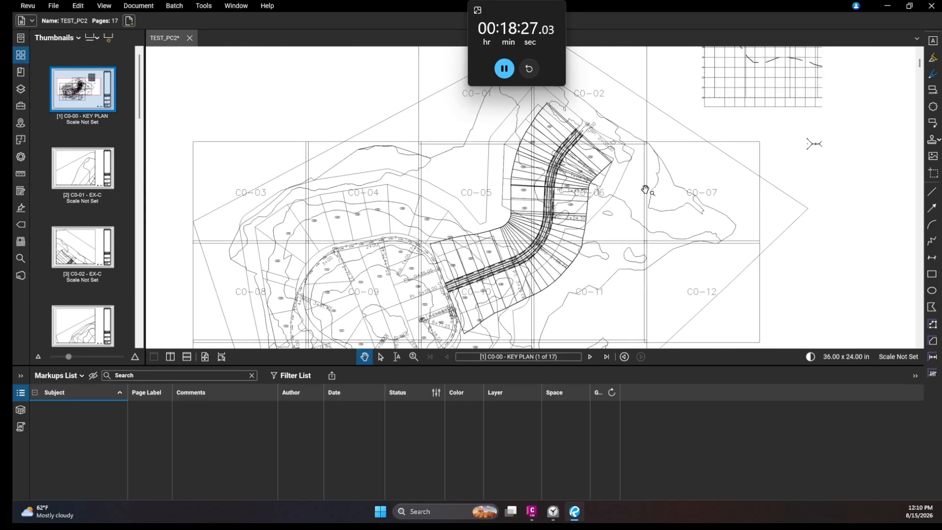
{"action": "scroll", "coordinate": [93, 255], "scroll_direction": "down", "scroll_amount": 5}
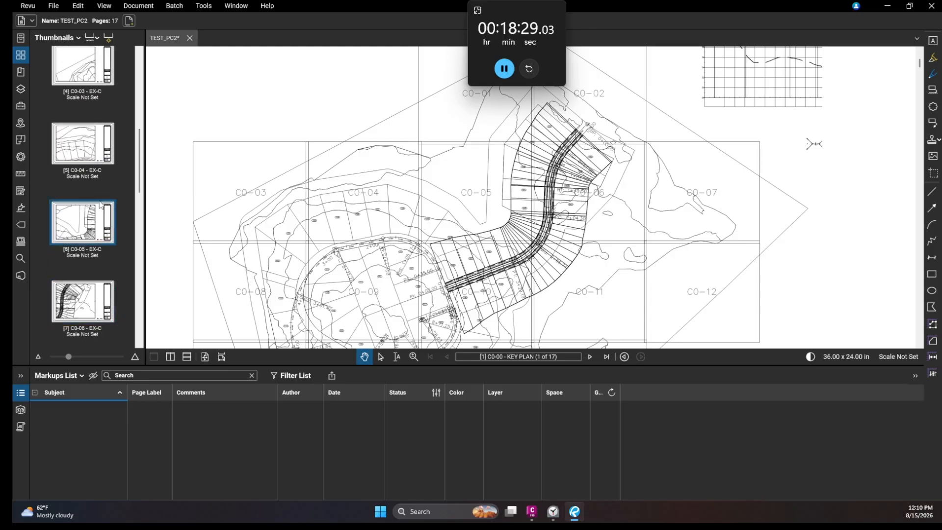
{"action": "left_click", "coordinate": [101, 289]}
{"action": "scroll", "coordinate": [421, 211], "scroll_direction": "up", "scroll_amount": 4}
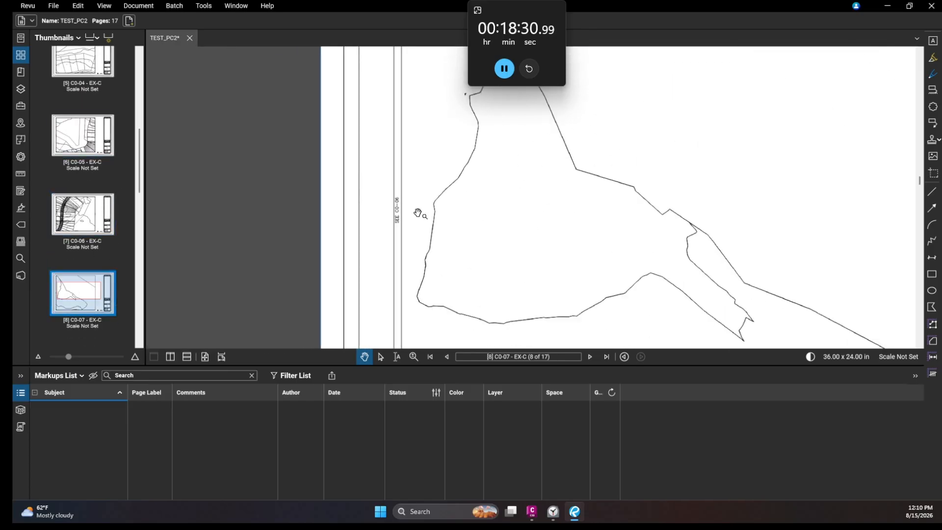
{"action": "scroll", "coordinate": [395, 173], "scroll_direction": "down", "scroll_amount": 5}
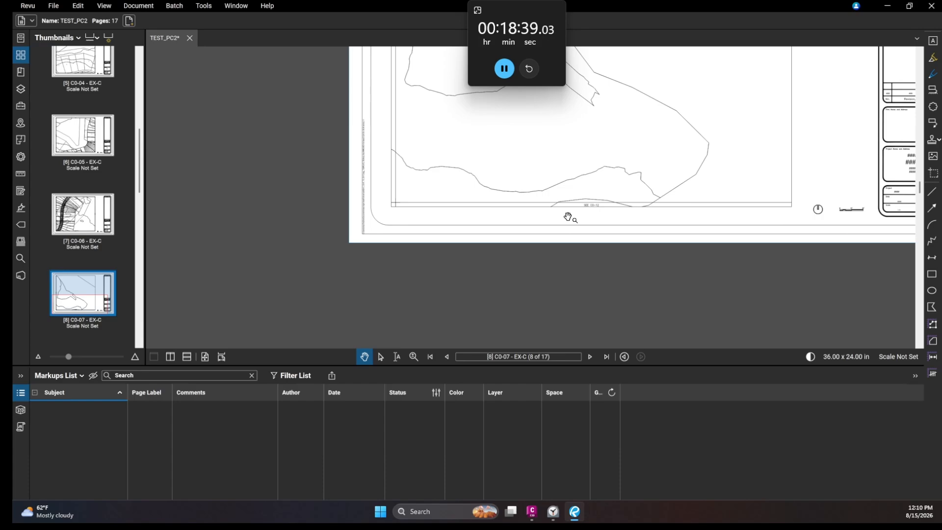
Step: In Civil 3D, close the Sheet Set Manager and draw a Key Plan key map area about 3.33 x 5.69 beside the title block
{"action": "left_click", "coordinate": [534, 518]}
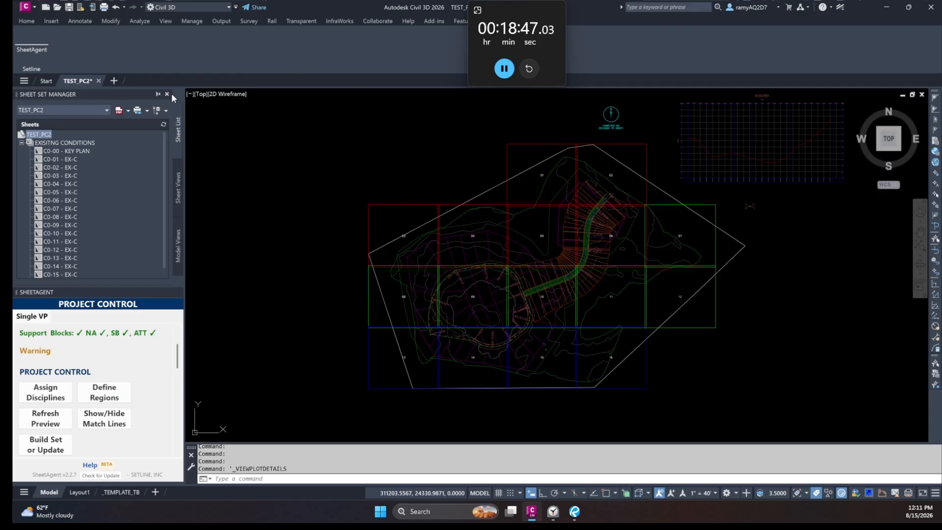
{"action": "left_click", "coordinate": [168, 94]}
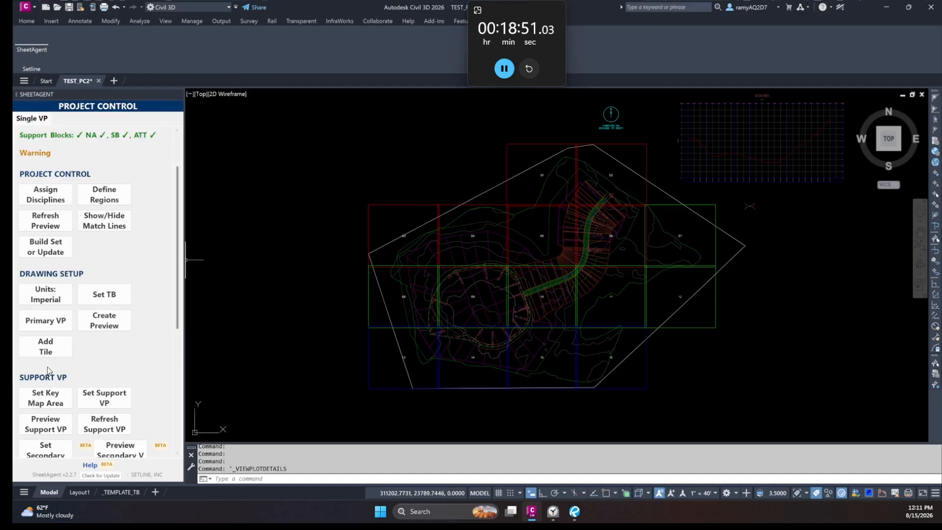
{"action": "left_click", "coordinate": [44, 401]}
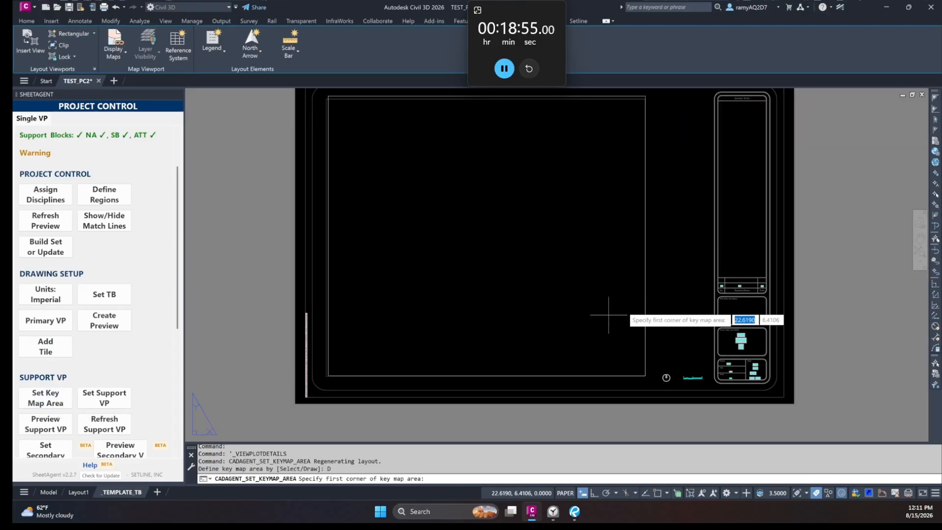
{"action": "left_click", "coordinate": [660, 272]}
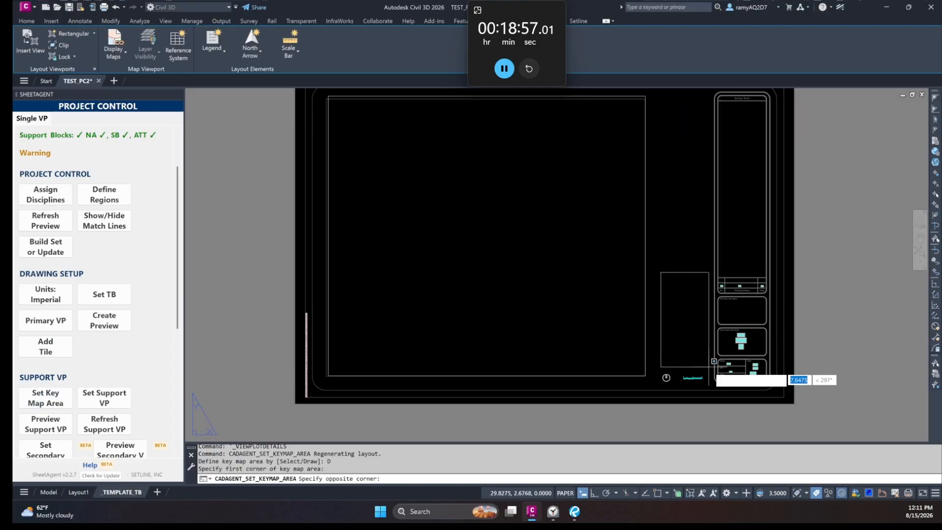
{"action": "left_click", "coordinate": [702, 357]}
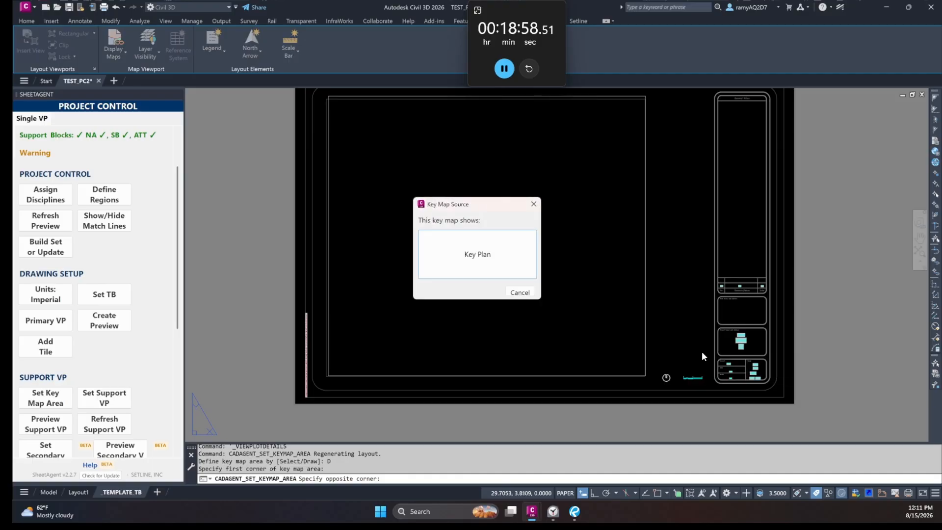
{"action": "left_click", "coordinate": [483, 255]}
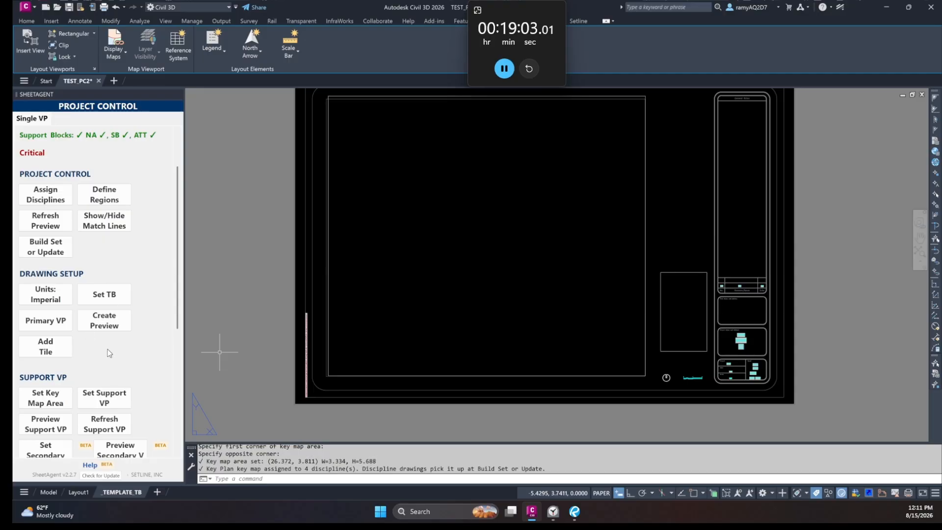
Step: Open the SheetAgent health panel to examine the critical project status
{"action": "scroll", "coordinate": [93, 294], "scroll_direction": "down", "scroll_amount": 5}
{"action": "left_click", "coordinate": [93, 417]}
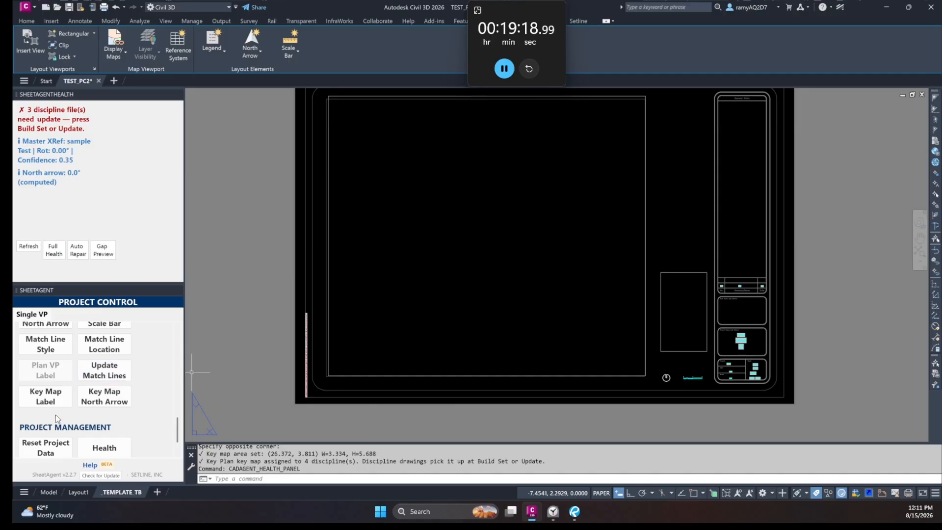
{"action": "scroll", "coordinate": [54, 412], "scroll_direction": "up", "scroll_amount": 10}
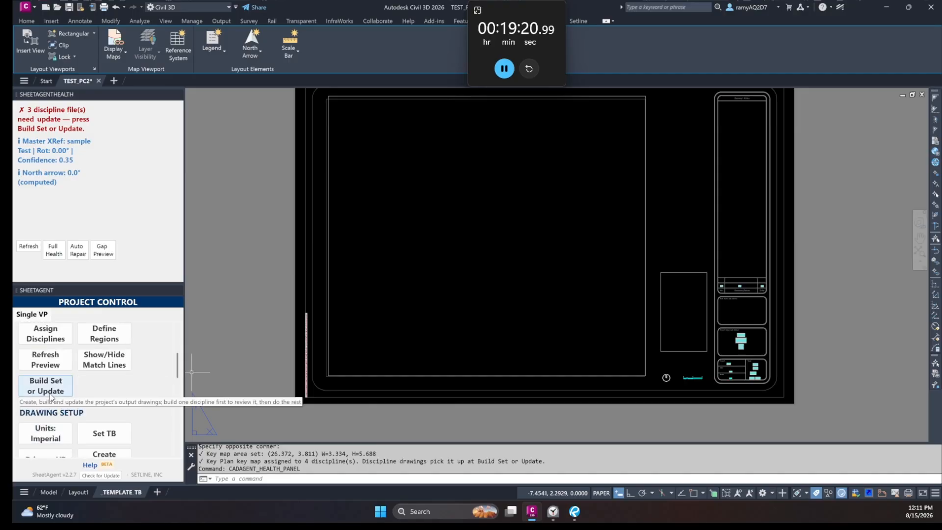
{"action": "left_click", "coordinate": [49, 392]}
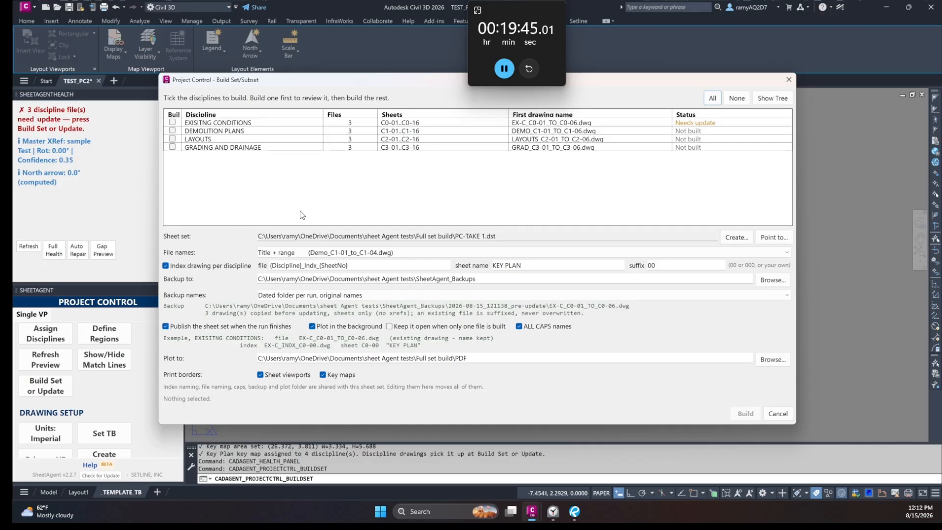
{"action": "left_click", "coordinate": [172, 122]}
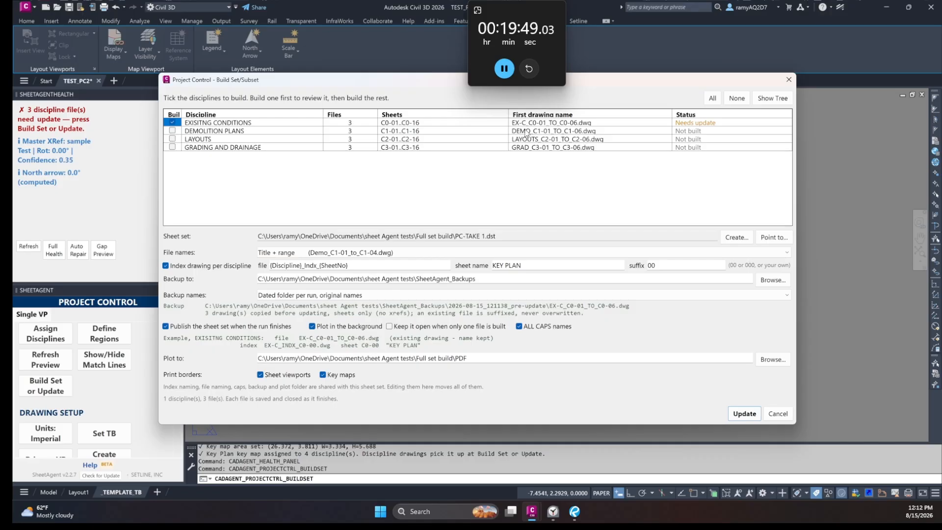
{"action": "left_click", "coordinate": [172, 131]}
{"action": "left_click", "coordinate": [172, 130]}
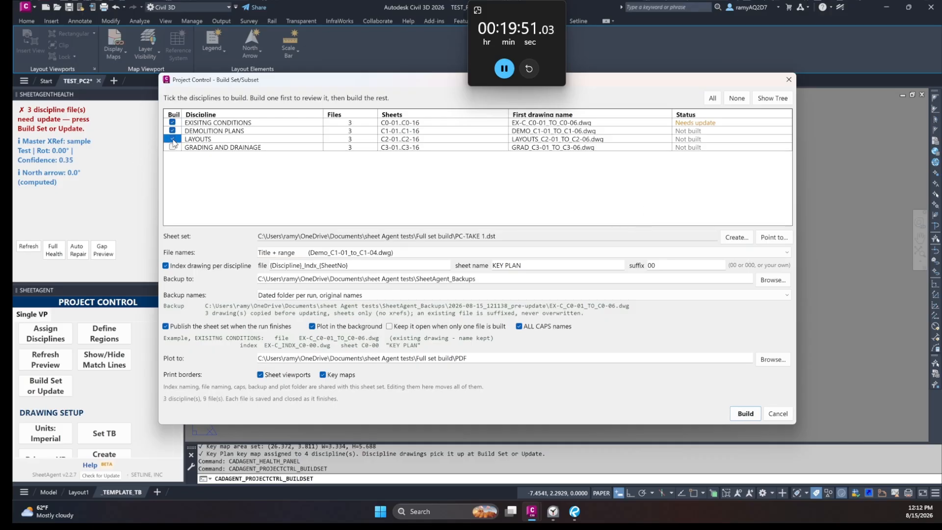
{"action": "left_click", "coordinate": [172, 139]}
{"action": "left_click", "coordinate": [173, 147]}
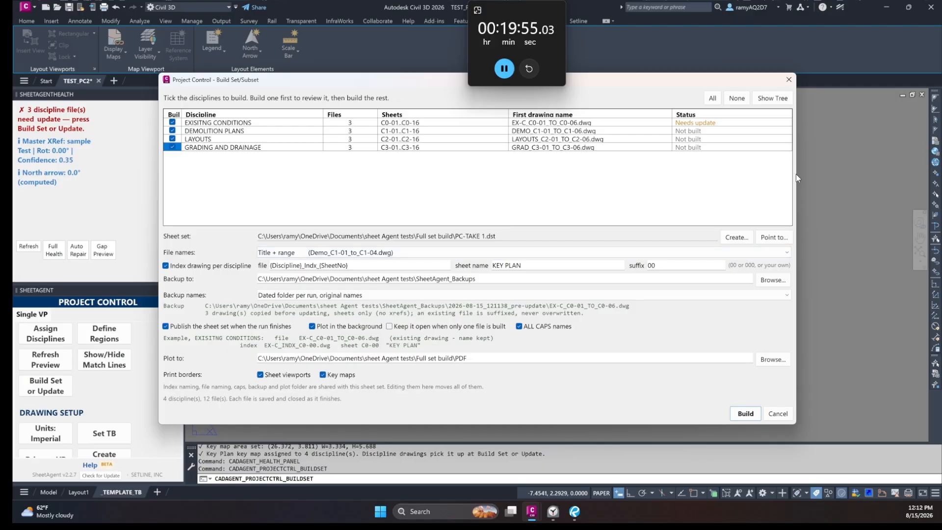
{"action": "left_click", "coordinate": [780, 417]}
Step: Shift the sheet number field in the title block's Sheet cell to the left, clear of the word "of"
{"action": "scroll", "coordinate": [752, 365], "scroll_direction": "up", "scroll_amount": 5}
{"action": "scroll", "coordinate": [698, 324], "scroll_direction": "up", "scroll_amount": 3}
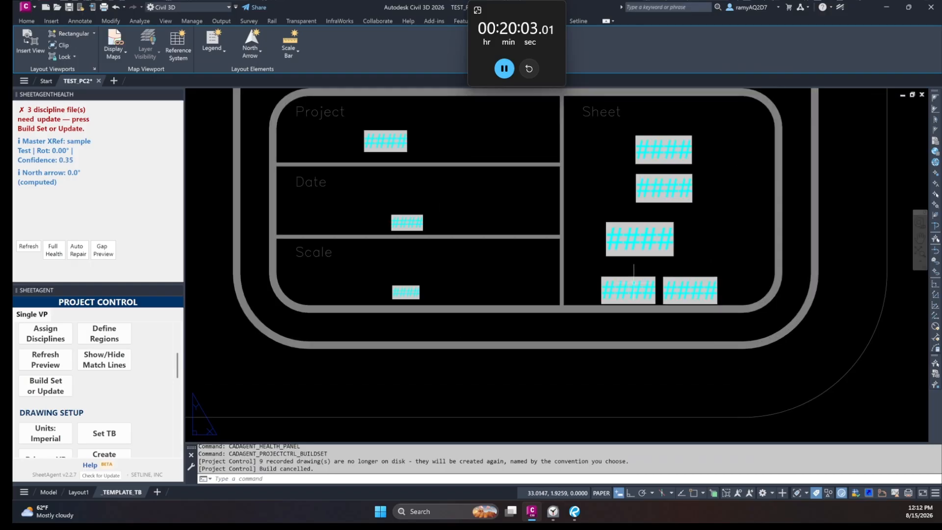
{"action": "left_click", "coordinate": [603, 294]}
{"action": "left_click", "coordinate": [601, 298]}
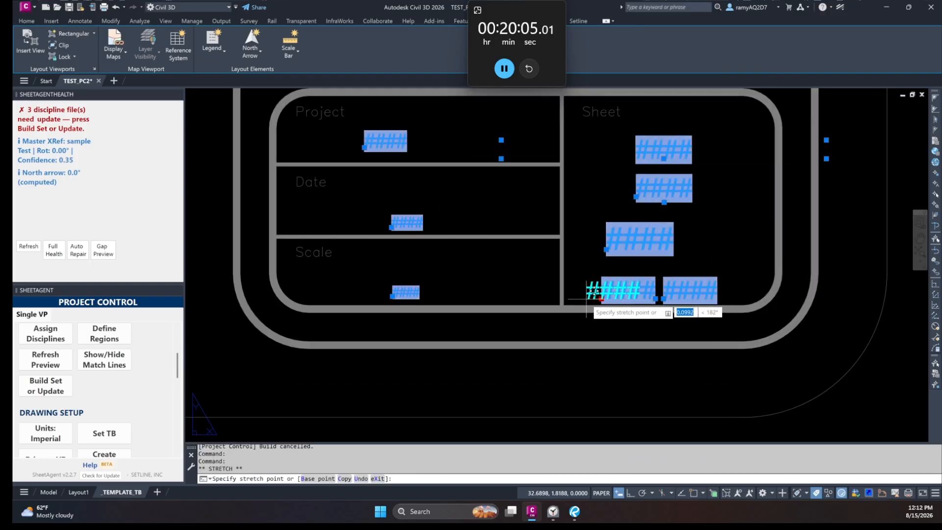
{"action": "left_click", "coordinate": [576, 296]}
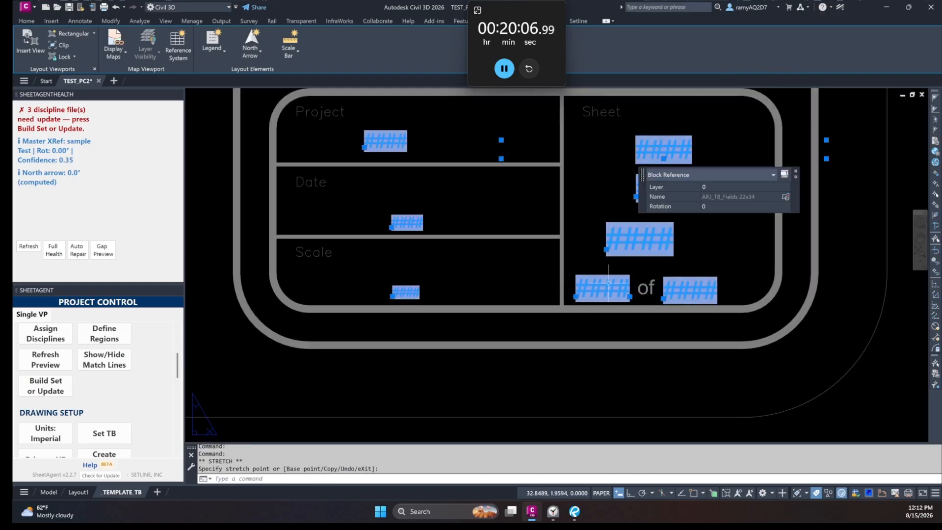
{"action": "key", "text": "Escape"}
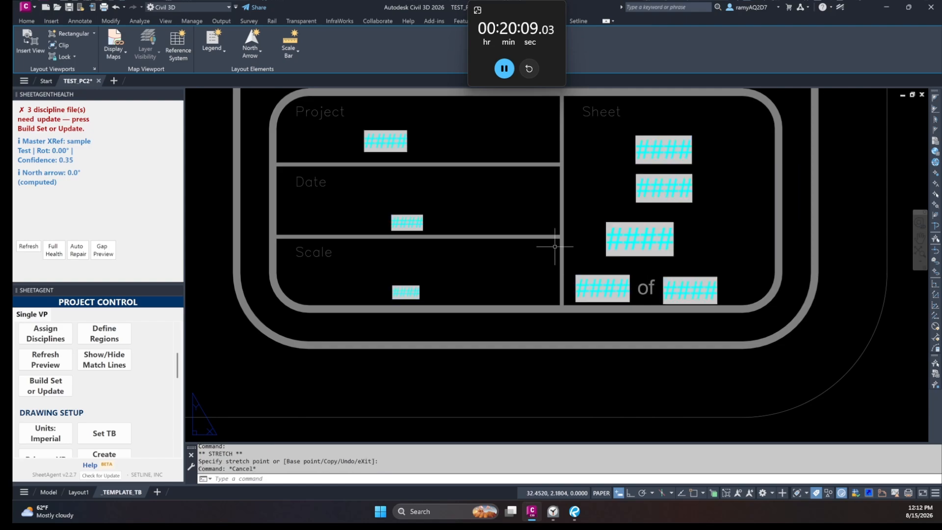
Step: Select all four disciplines, from existing conditions to grading and drainage, for the set build
{"action": "scroll", "coordinate": [564, 304], "scroll_direction": "down", "scroll_amount": 10}
{"action": "scroll", "coordinate": [84, 412], "scroll_direction": "up", "scroll_amount": 3}
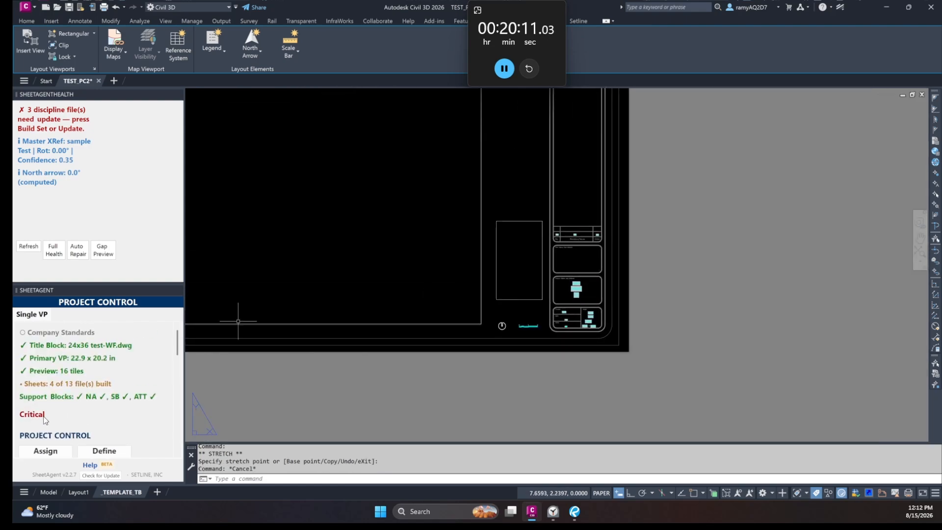
{"action": "scroll", "coordinate": [61, 423], "scroll_direction": "down", "scroll_amount": 3}
{"action": "left_click", "coordinate": [56, 427]}
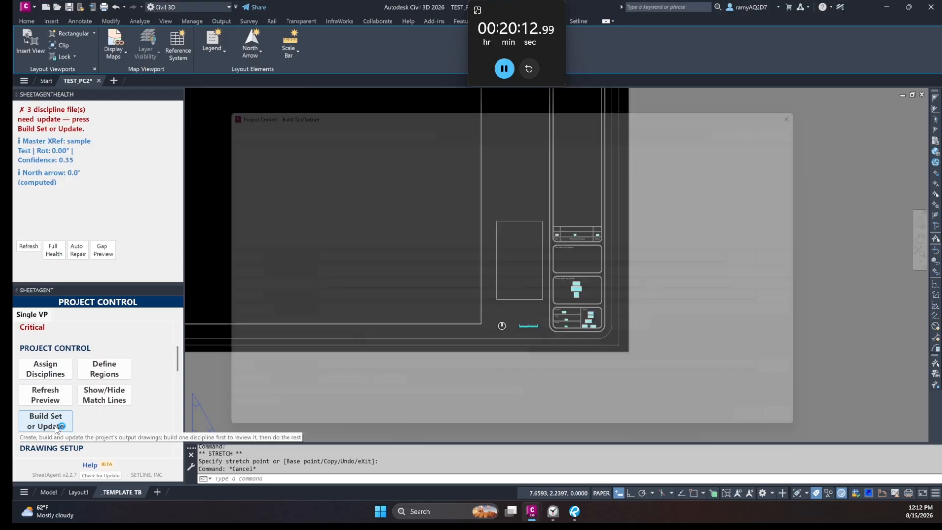
{"action": "left_click", "coordinate": [173, 122]}
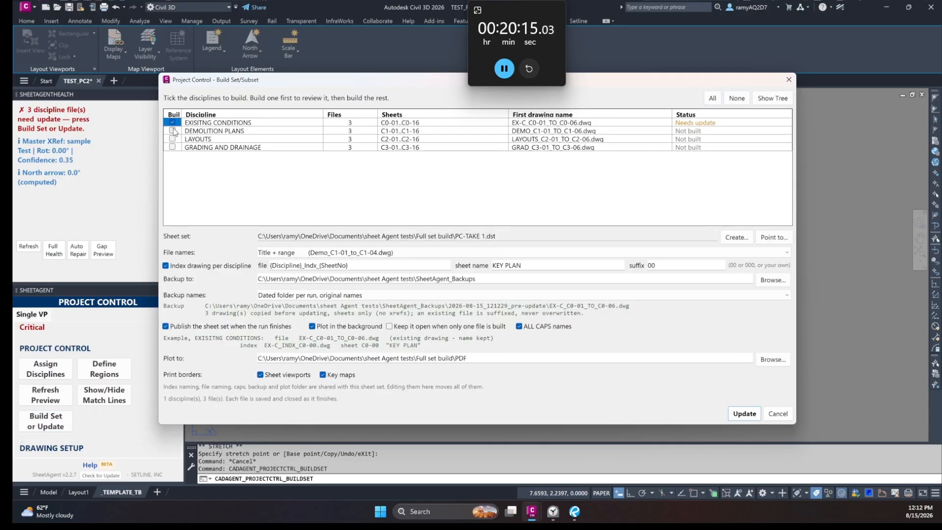
{"action": "left_click", "coordinate": [172, 130]}
{"action": "left_click", "coordinate": [172, 139]}
{"action": "left_click", "coordinate": [173, 148]}
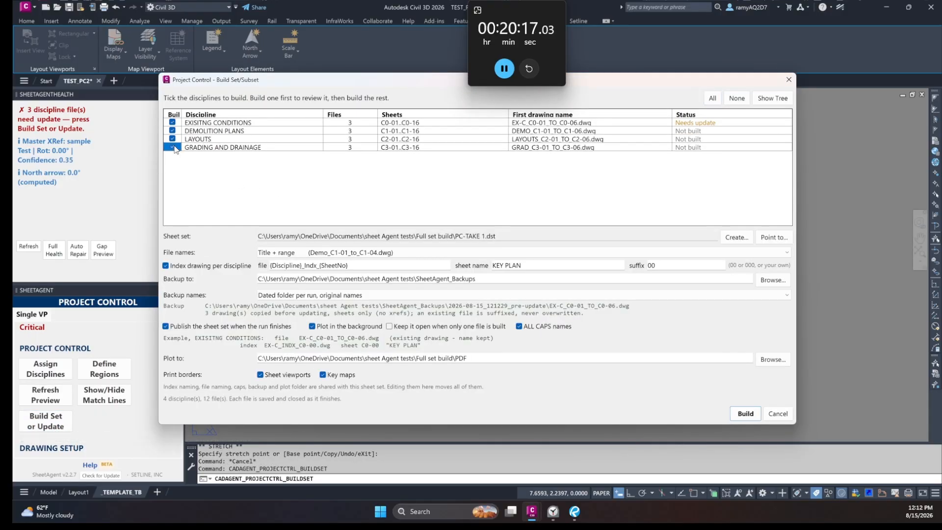
{"action": "left_click", "coordinate": [172, 147]}
{"action": "left_click", "coordinate": [172, 130]}
{"action": "left_click", "coordinate": [172, 122]}
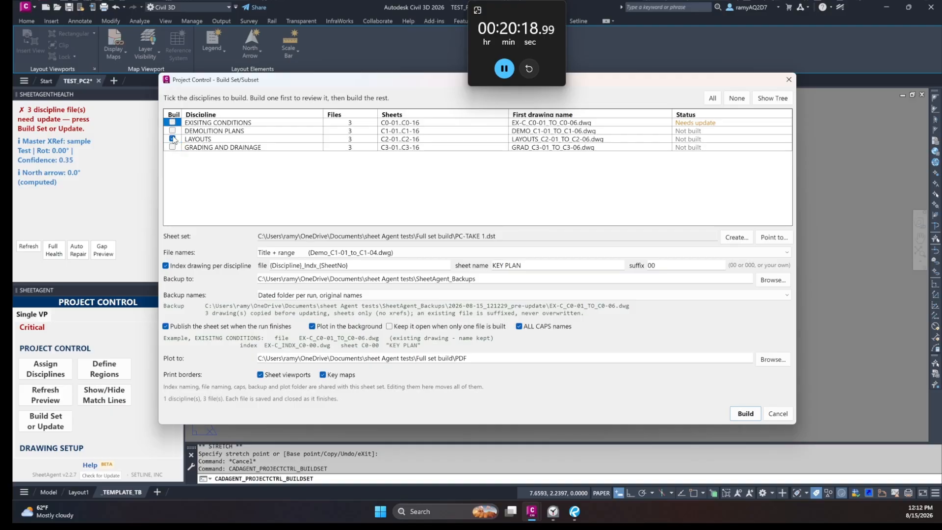
{"action": "left_click", "coordinate": [712, 98]}
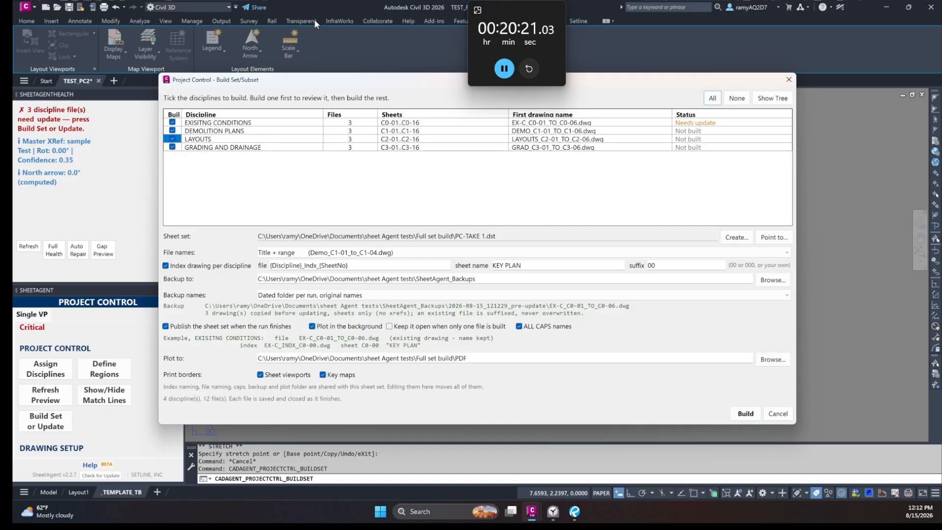
Step: Build the full sheet set without backing up the existing drawings and close the build summary
{"action": "left_click", "coordinate": [746, 413]}
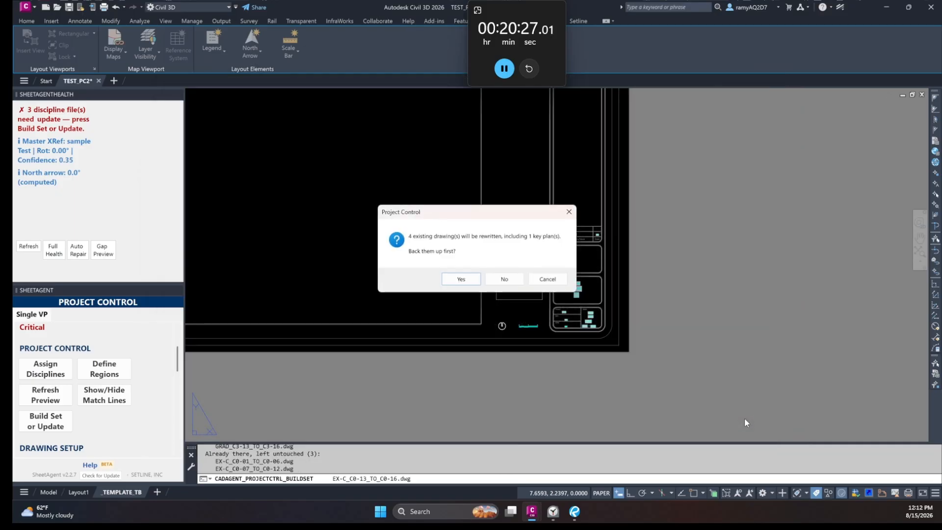
{"action": "left_click", "coordinate": [493, 279]}
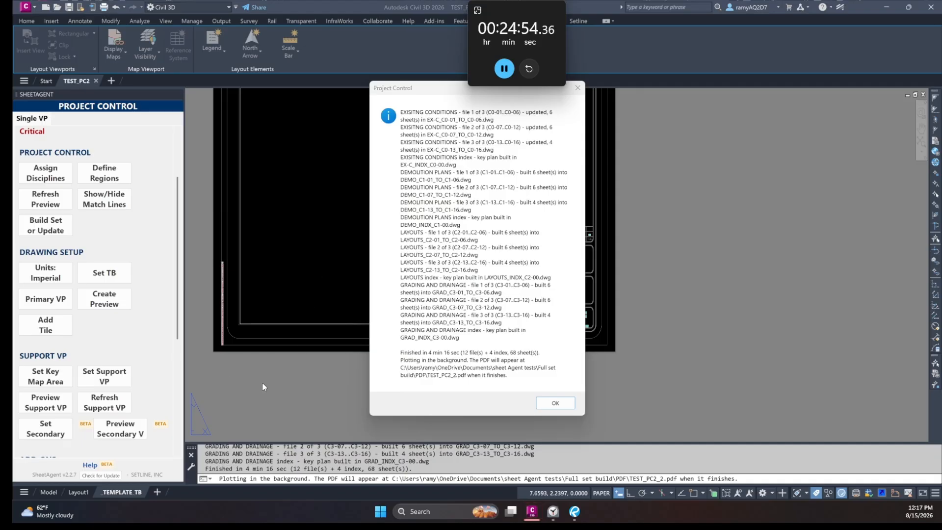
{"action": "left_click", "coordinate": [553, 404]}
Step: Check the project health and the SheetAgent status list after the build, and close the health panel
{"action": "scroll", "coordinate": [61, 333], "scroll_direction": "down", "scroll_amount": 5}
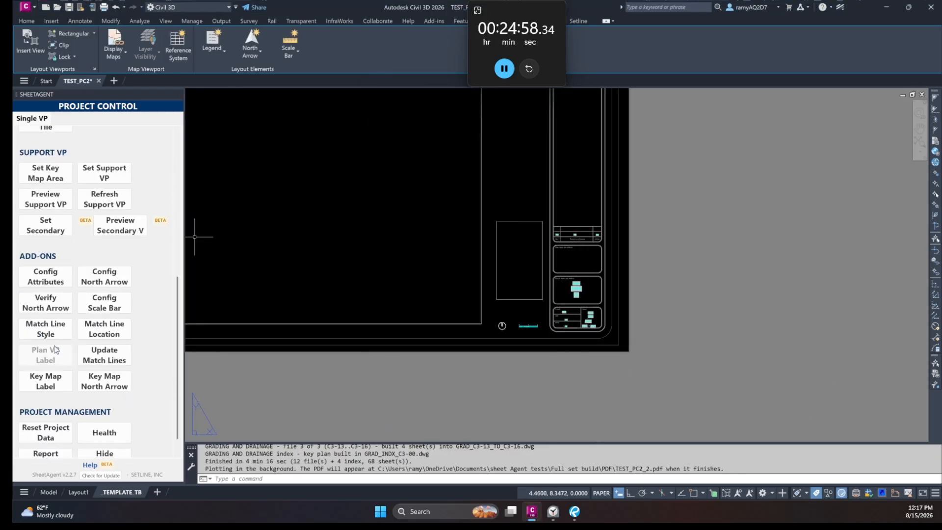
{"action": "left_click", "coordinate": [110, 415]}
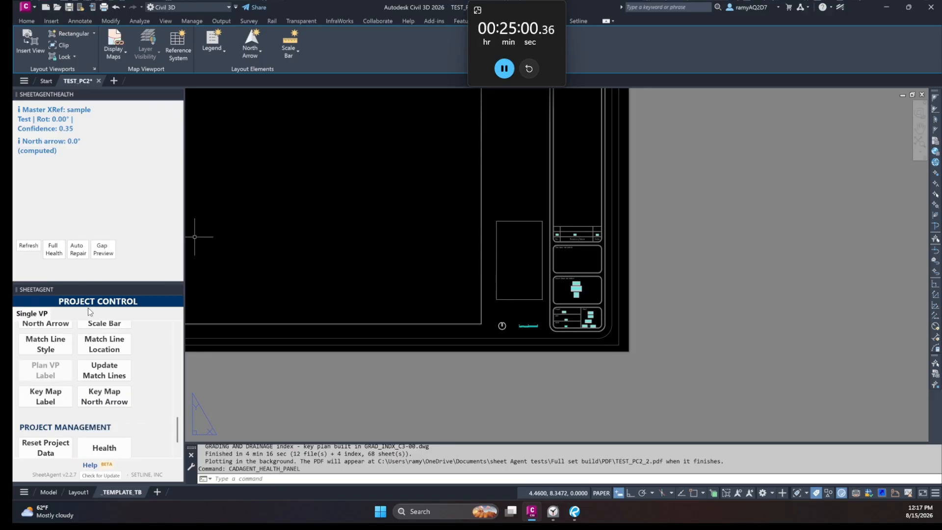
{"action": "scroll", "coordinate": [107, 422], "scroll_direction": "up", "scroll_amount": 10}
{"action": "scroll", "coordinate": [75, 403], "scroll_direction": "up", "scroll_amount": 3}
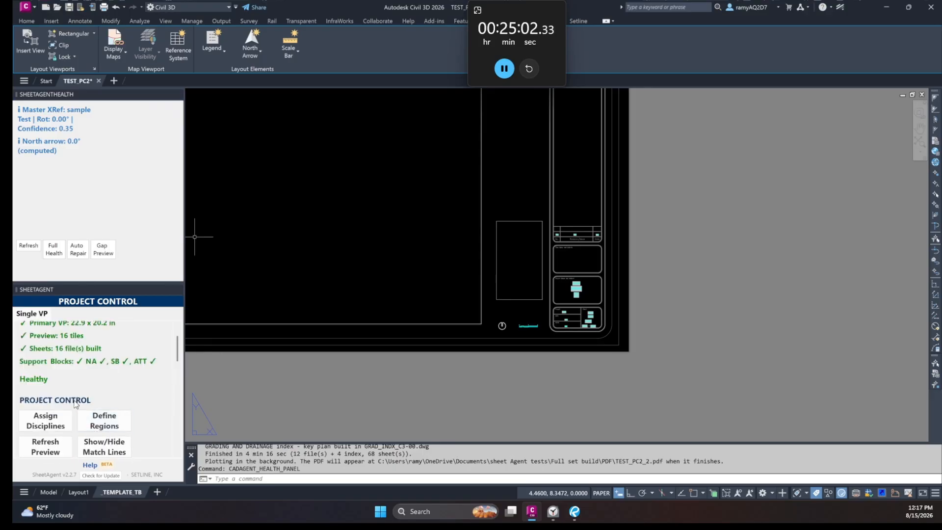
{"action": "scroll", "coordinate": [74, 372], "scroll_direction": "down", "scroll_amount": 1}
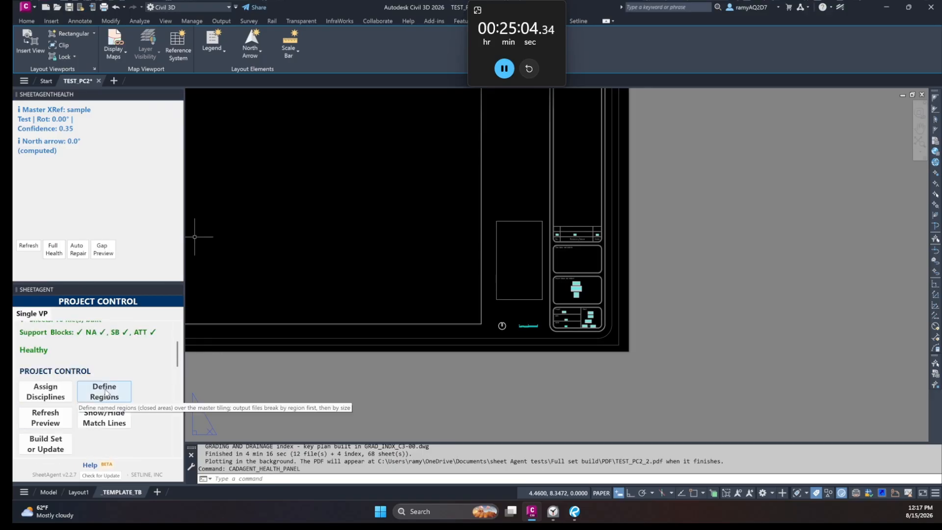
{"action": "scroll", "coordinate": [140, 347], "scroll_direction": "down", "scroll_amount": 1}
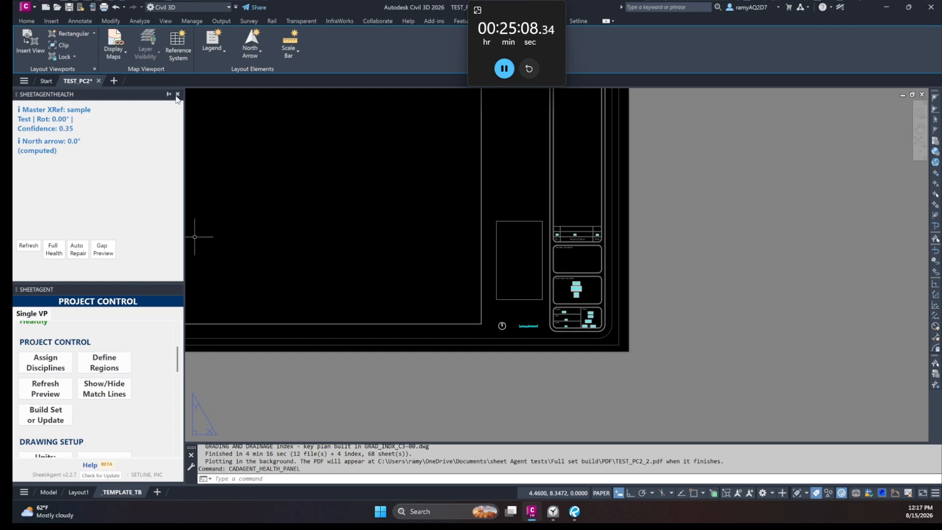
{"action": "left_click", "coordinate": [178, 95]}
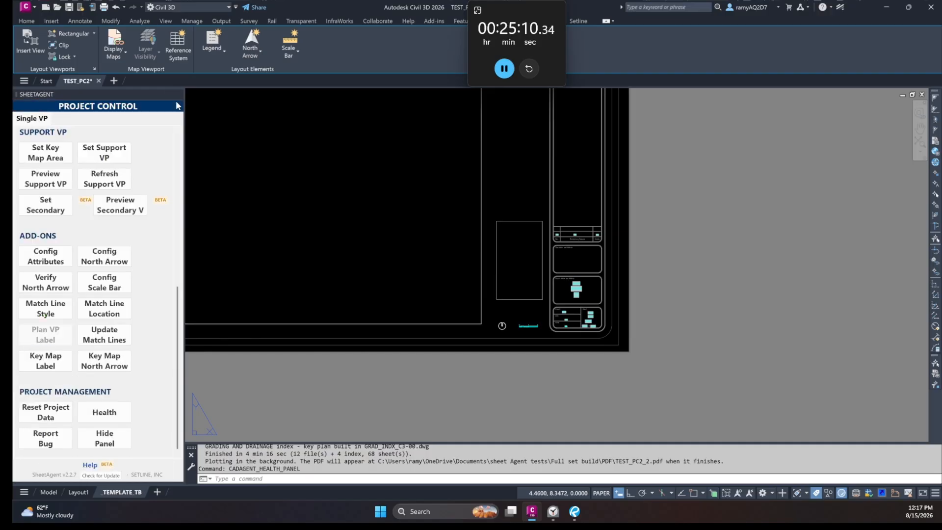
{"action": "scroll", "coordinate": [24, 345], "scroll_direction": "up", "scroll_amount": 5}
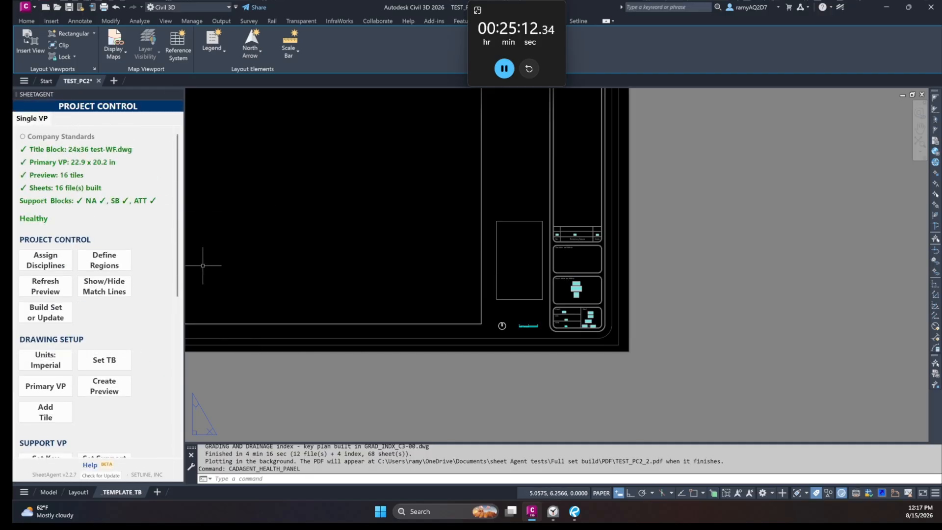
Step: Open the Sheet Set Manager with the SHEETSET command
{"action": "middle_click_drag", "start_coordinate": [437, 297], "coordinate": [540, 349]}
{"action": "scroll", "coordinate": [540, 349], "scroll_direction": "down", "scroll_amount": 2}
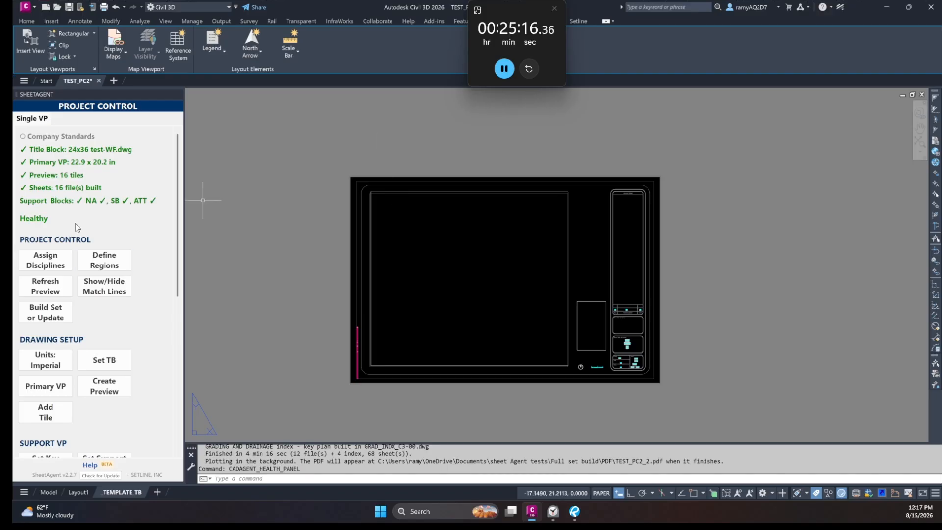
{"action": "type", "text": "SHEETSET"}
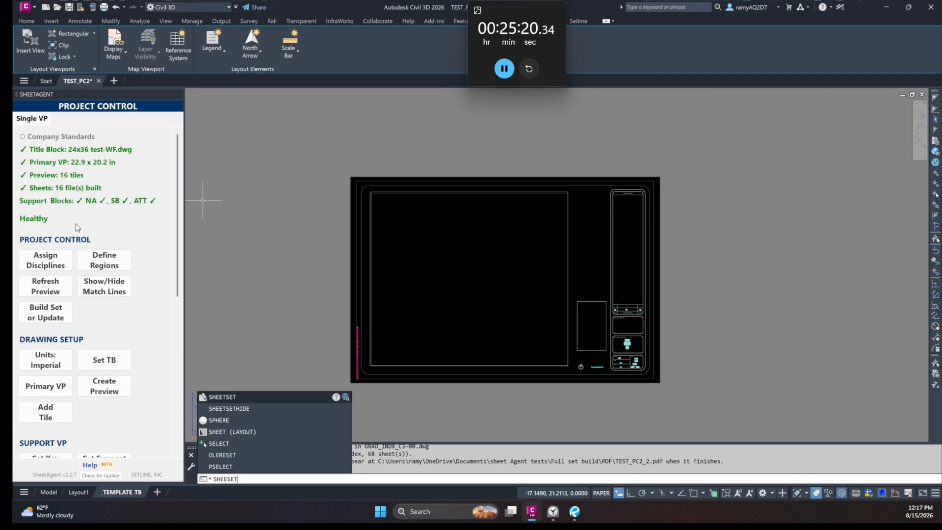
{"action": "key", "text": "Return"}
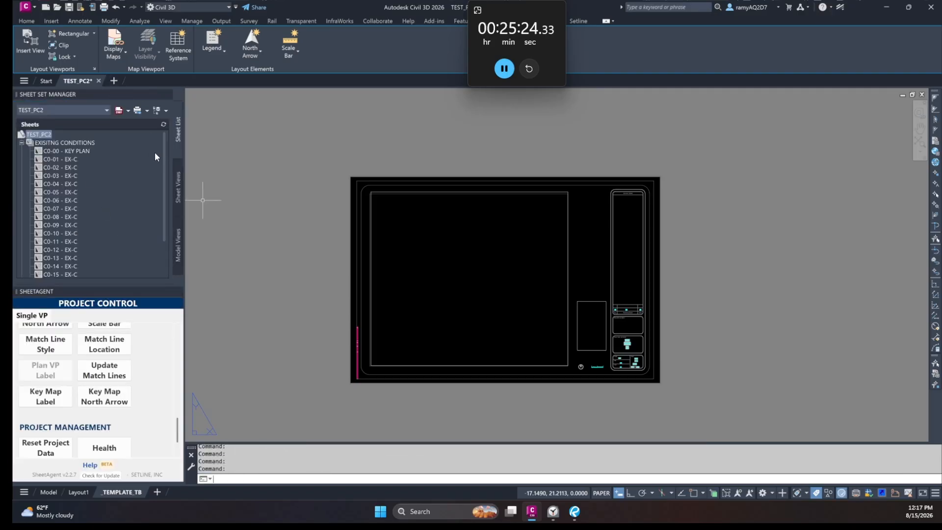
Step: Review the sheets listed under existing conditions, demolition plans, layouts, and grading and drainage in the TEST_PC2 sheet set
{"action": "left_click_drag", "start_coordinate": [164, 157], "coordinate": [164, 191]}
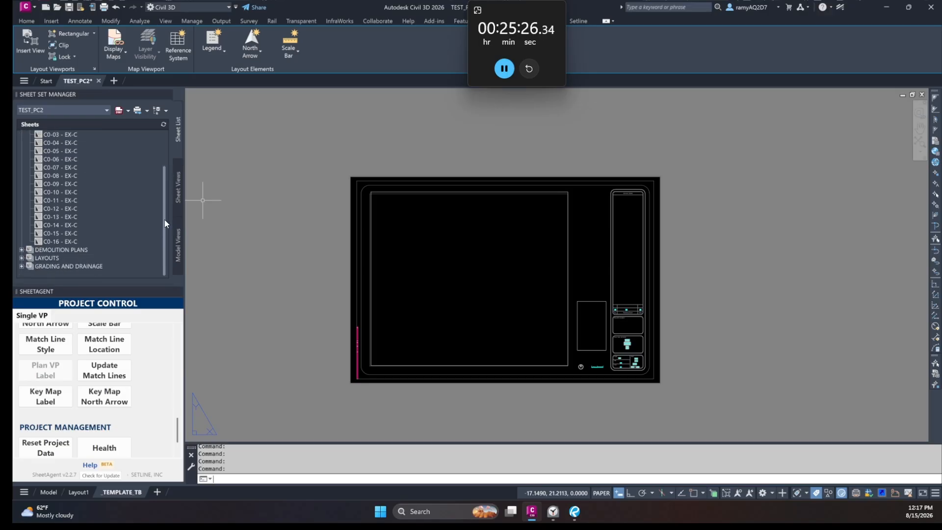
{"action": "scroll", "coordinate": [41, 171], "scroll_direction": "up", "scroll_amount": 2}
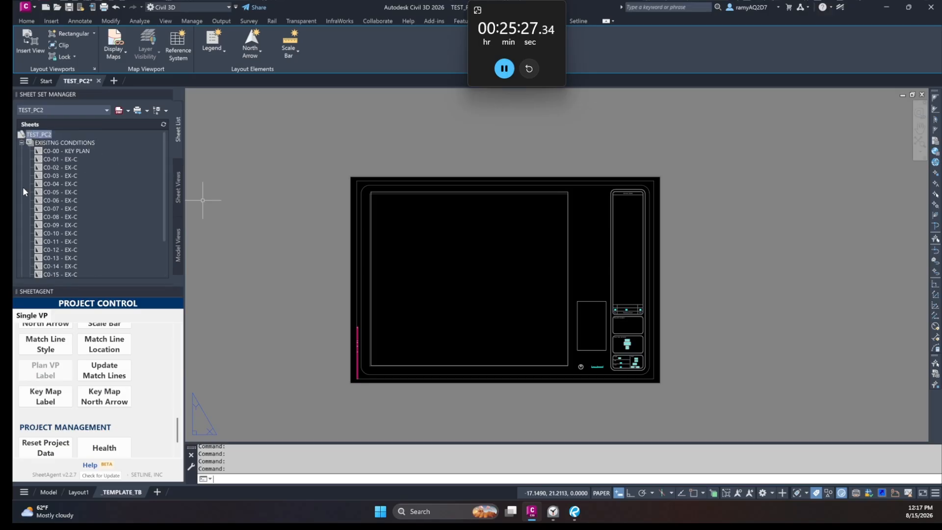
{"action": "left_click", "coordinate": [22, 142]}
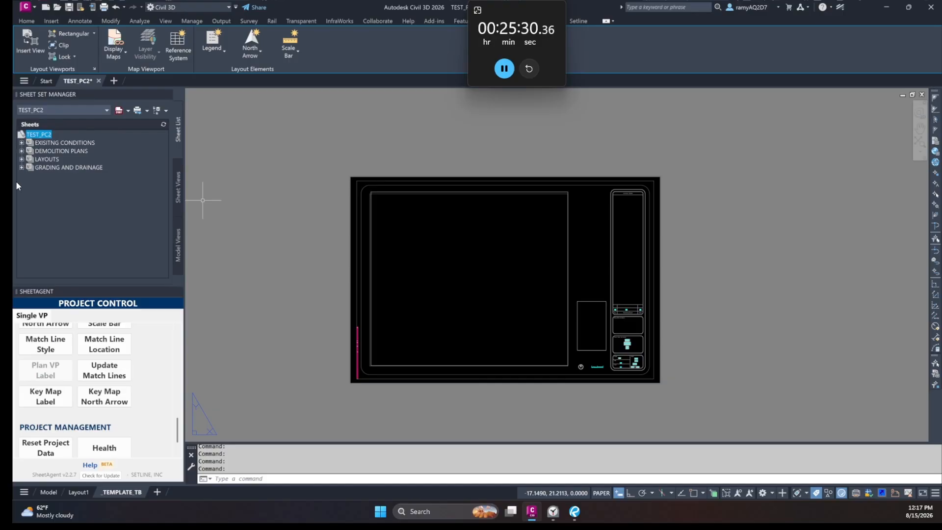
{"action": "left_click", "coordinate": [21, 151]}
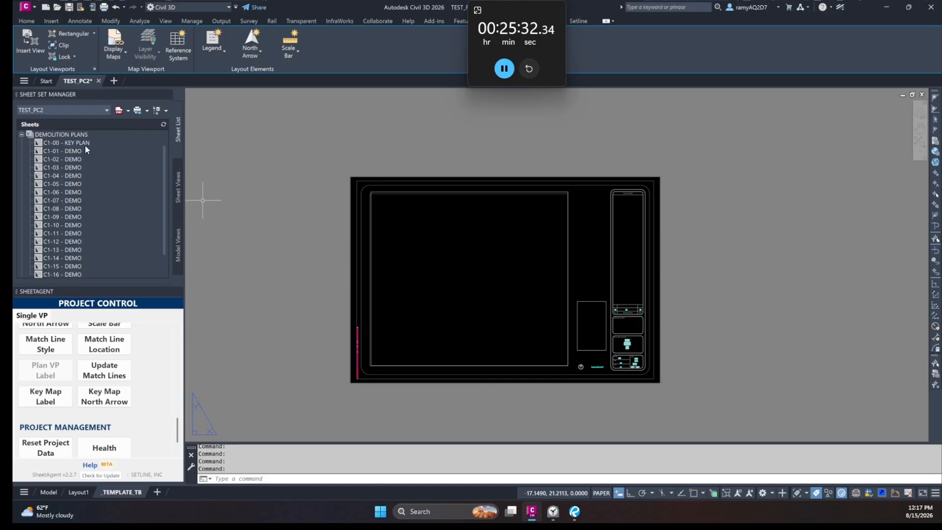
{"action": "scroll", "coordinate": [90, 142], "scroll_direction": "down", "scroll_amount": 1}
{"action": "scroll", "coordinate": [23, 158], "scroll_direction": "up", "scroll_amount": 1}
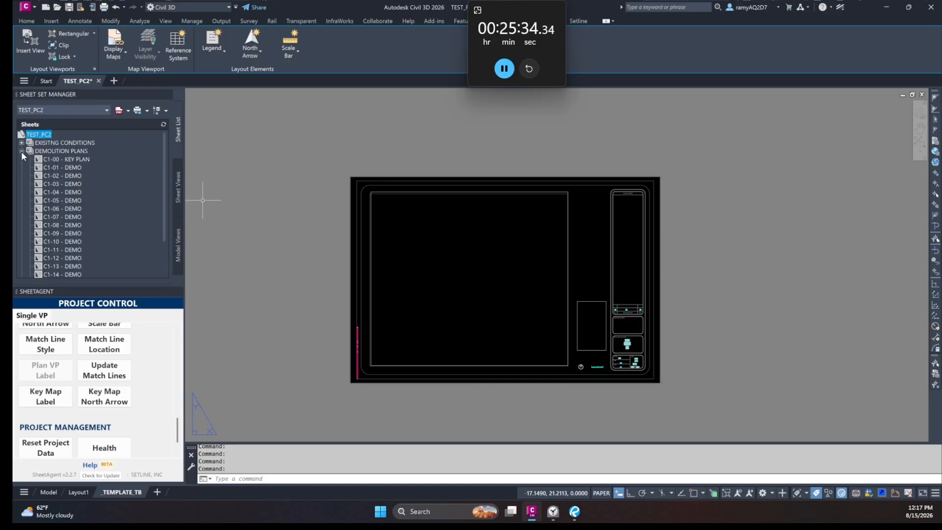
{"action": "left_click", "coordinate": [21, 150]}
{"action": "left_click", "coordinate": [21, 159]}
{"action": "scroll", "coordinate": [48, 165], "scroll_direction": "down", "scroll_amount": 1}
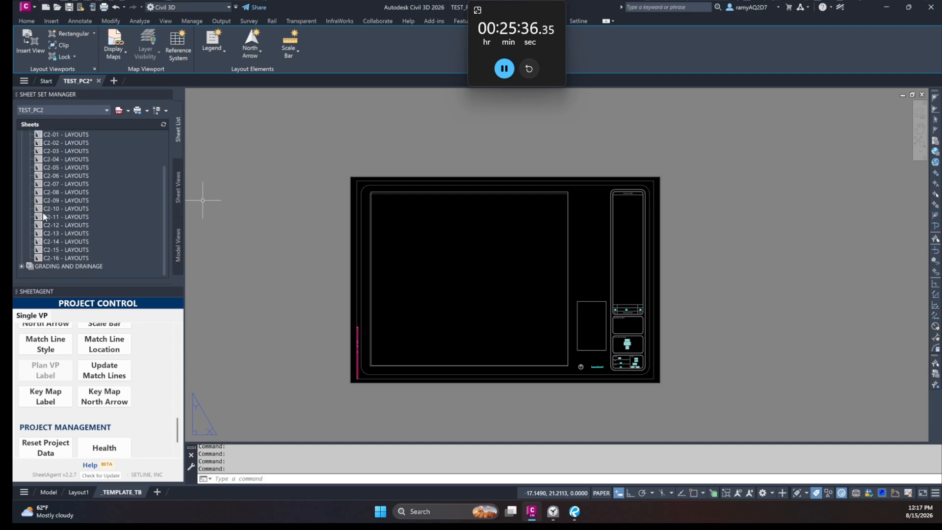
{"action": "scroll", "coordinate": [42, 212], "scroll_direction": "up", "scroll_amount": 1}
{"action": "left_click", "coordinate": [22, 159]}
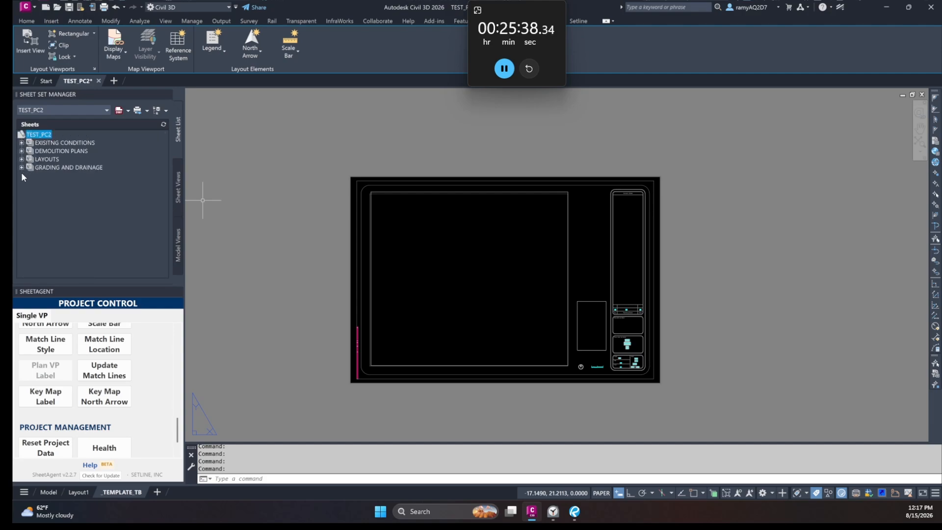
{"action": "left_click", "coordinate": [22, 167]}
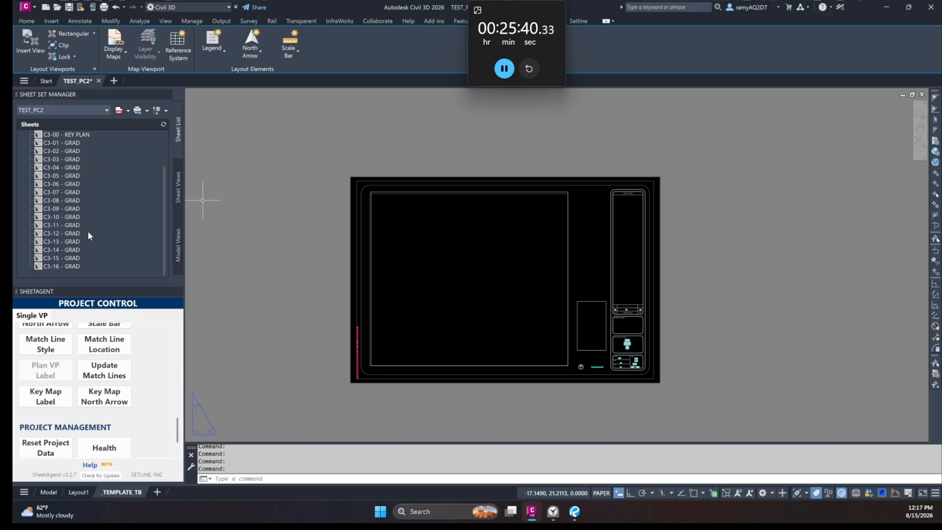
{"action": "scroll", "coordinate": [76, 234], "scroll_direction": "up", "scroll_amount": 2}
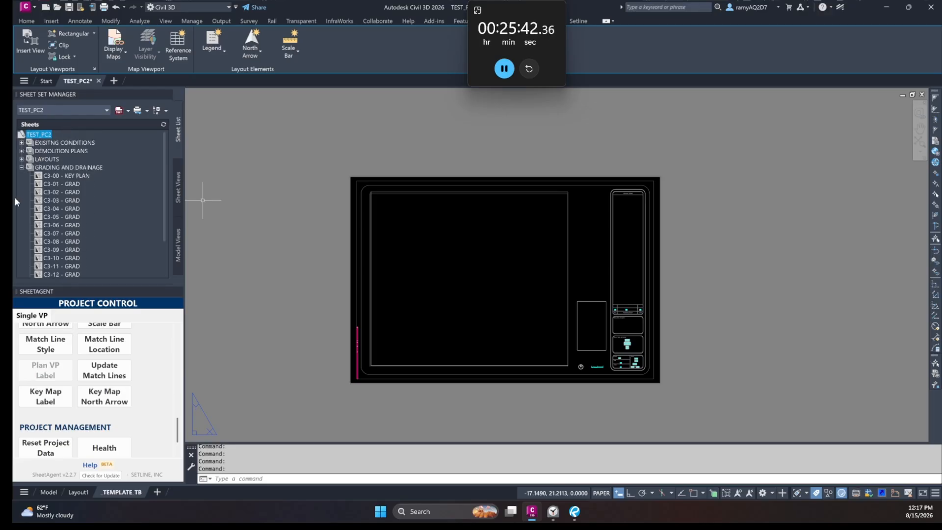
{"action": "left_click", "coordinate": [21, 167]}
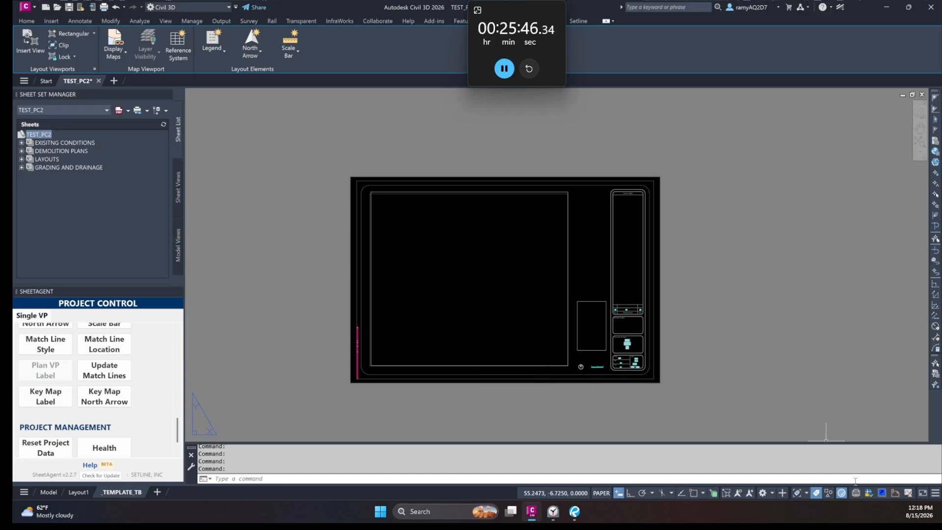
Step: Open sheet C3-04 - GRAD from the grading and drainage subset of the sheet set
{"action": "mouse_move", "coordinate": [856, 495]}
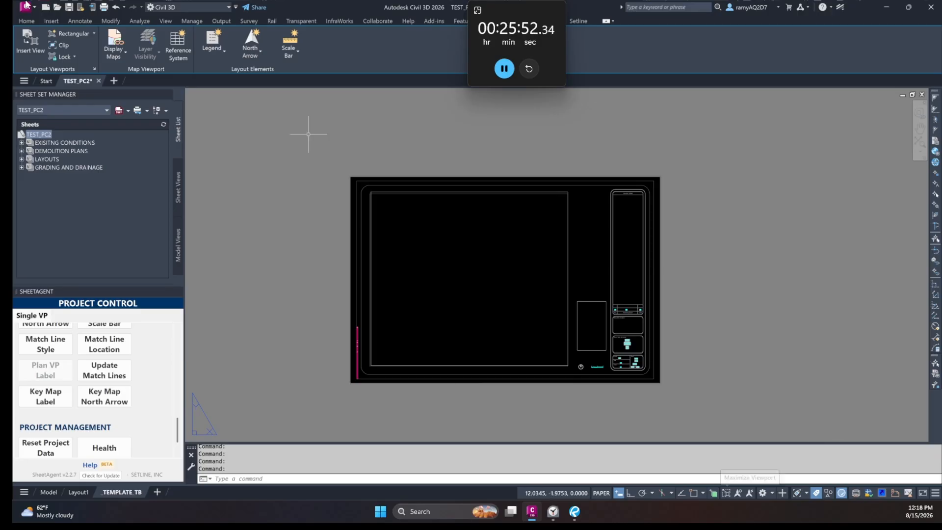
{"action": "left_click", "coordinate": [21, 167]}
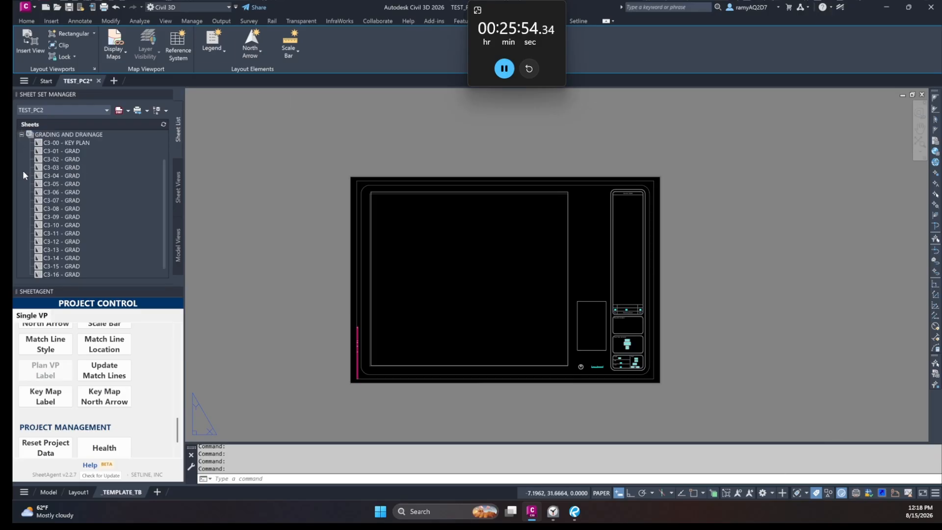
{"action": "right_click", "coordinate": [67, 175]}
{"action": "left_click", "coordinate": [111, 179]}
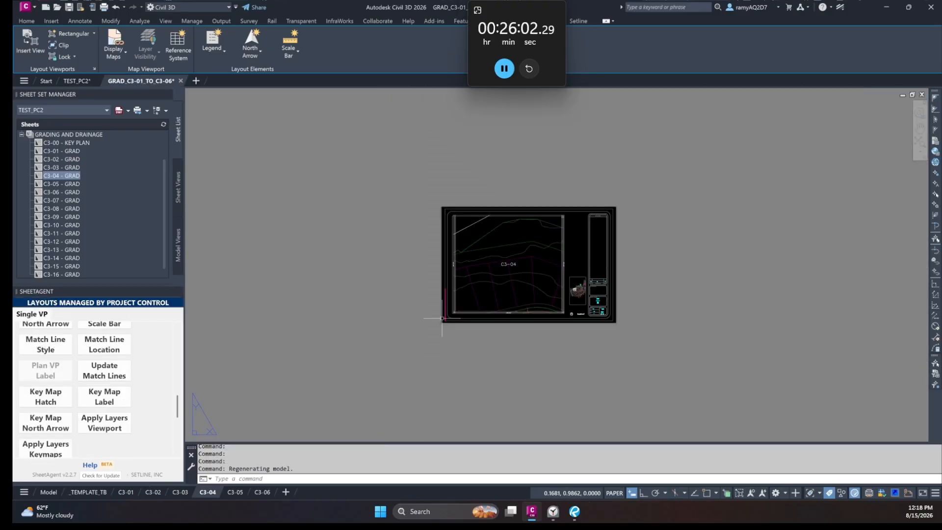
Step: Examine the key map on sheet C3-04, including the hatched tile and the surrounding tile labels
{"action": "scroll", "coordinate": [381, 265], "scroll_direction": "up", "scroll_amount": 4}
{"action": "middle_click_drag", "start_coordinate": [641, 283], "coordinate": [586, 287]}
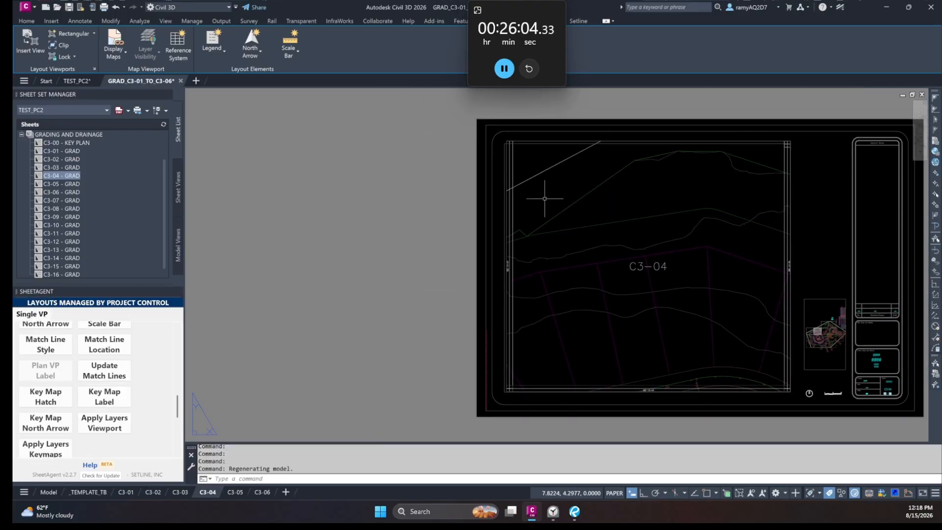
{"action": "scroll", "coordinate": [812, 350], "scroll_direction": "up", "scroll_amount": 6}
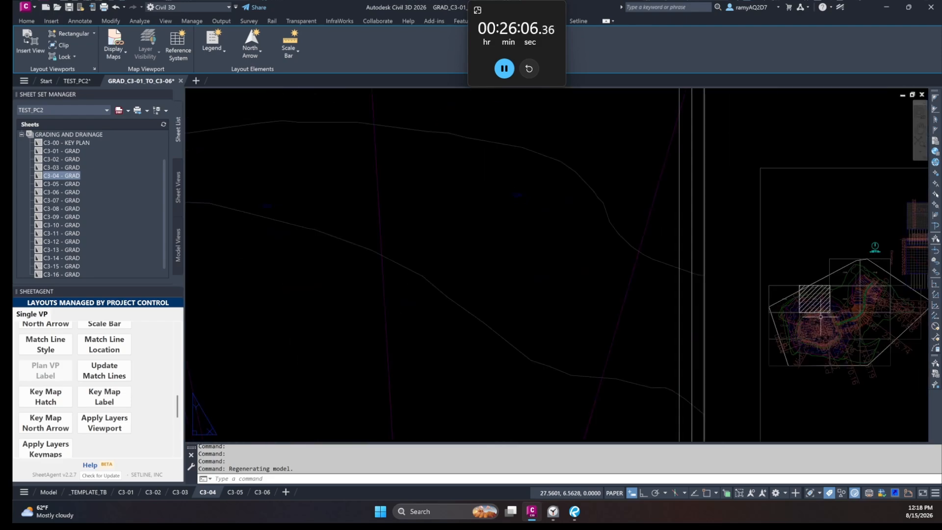
{"action": "scroll", "coordinate": [834, 336], "scroll_direction": "down", "scroll_amount": 2}
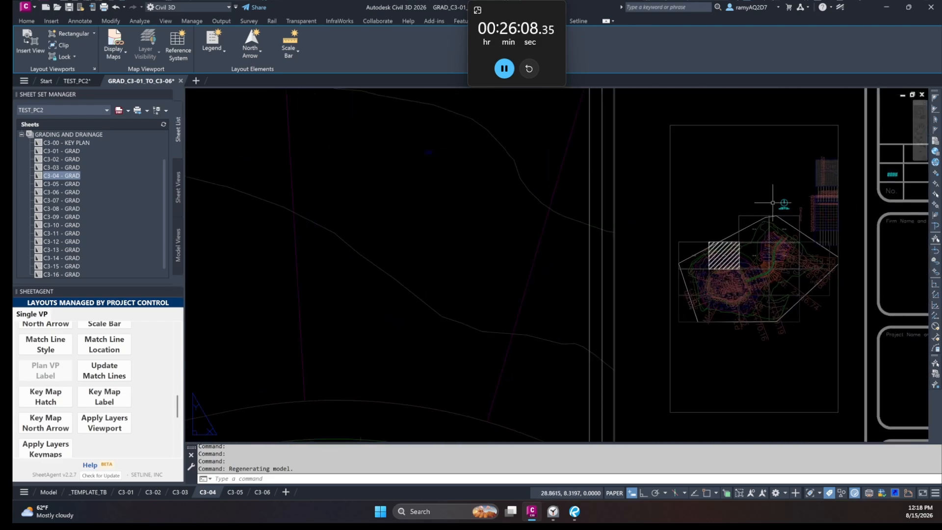
{"action": "scroll", "coordinate": [759, 264], "scroll_direction": "up", "scroll_amount": 6}
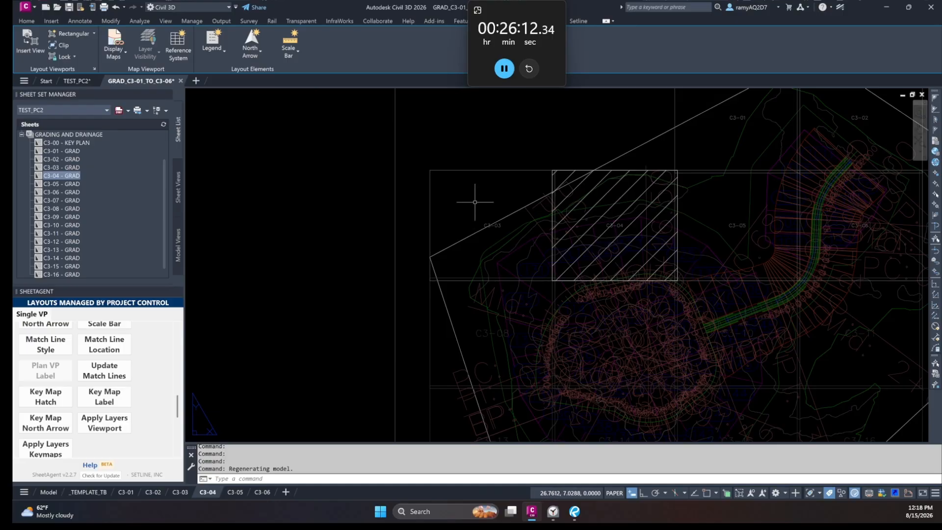
{"action": "scroll", "coordinate": [622, 323], "scroll_direction": "down", "scroll_amount": 8}
{"action": "scroll", "coordinate": [380, 323], "scroll_direction": "down", "scroll_amount": 4}
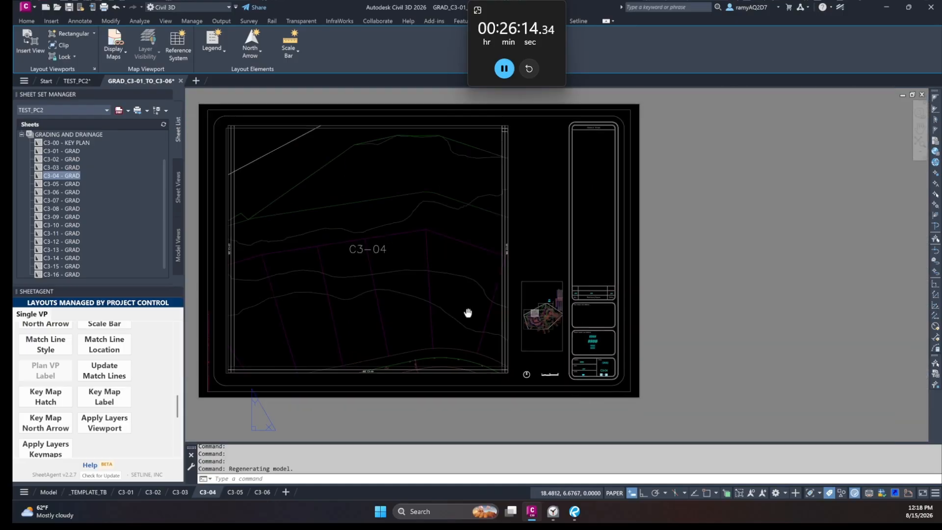
{"action": "scroll", "coordinate": [444, 379], "scroll_direction": "up", "scroll_amount": 7}
{"action": "scroll", "coordinate": [360, 408], "scroll_direction": "down", "scroll_amount": 9}
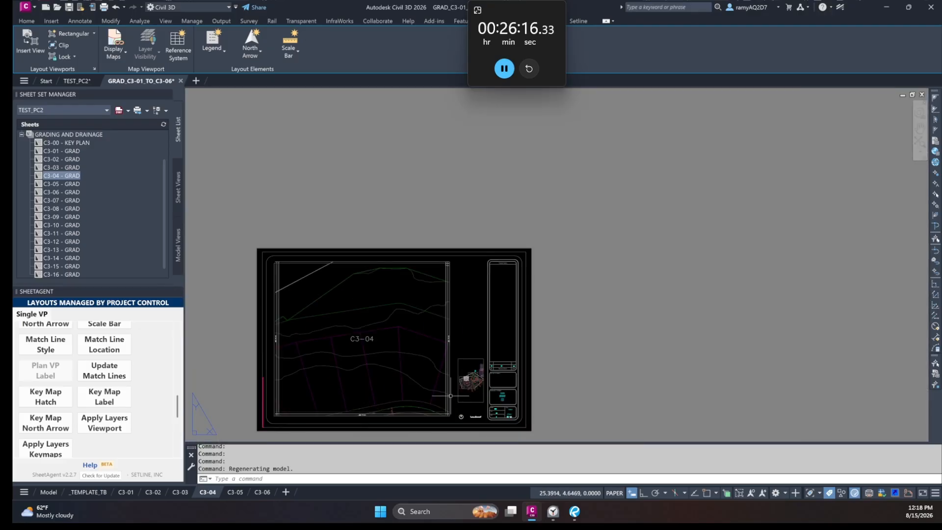
{"action": "scroll", "coordinate": [469, 382], "scroll_direction": "up", "scroll_amount": 5}
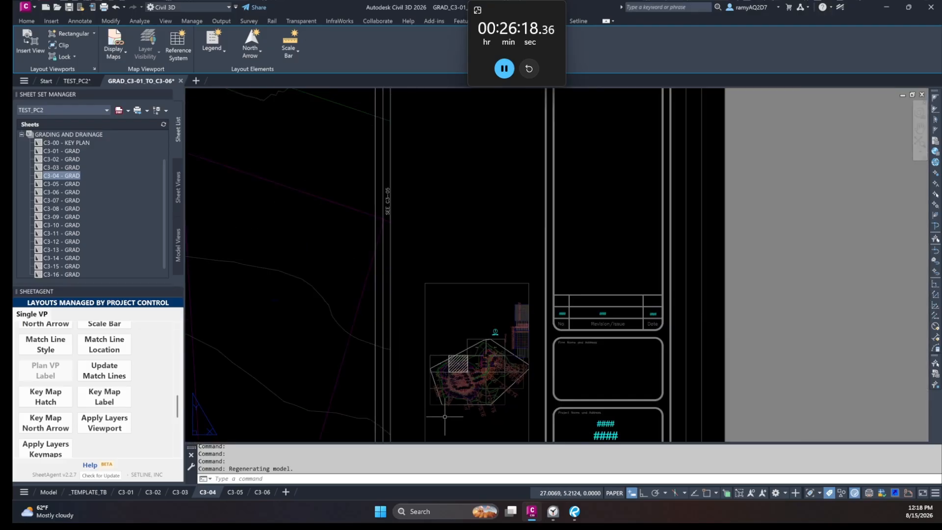
{"action": "scroll", "coordinate": [450, 415], "scroll_direction": "up", "scroll_amount": 2}
{"action": "scroll", "coordinate": [511, 322], "scroll_direction": "up", "scroll_amount": 5}
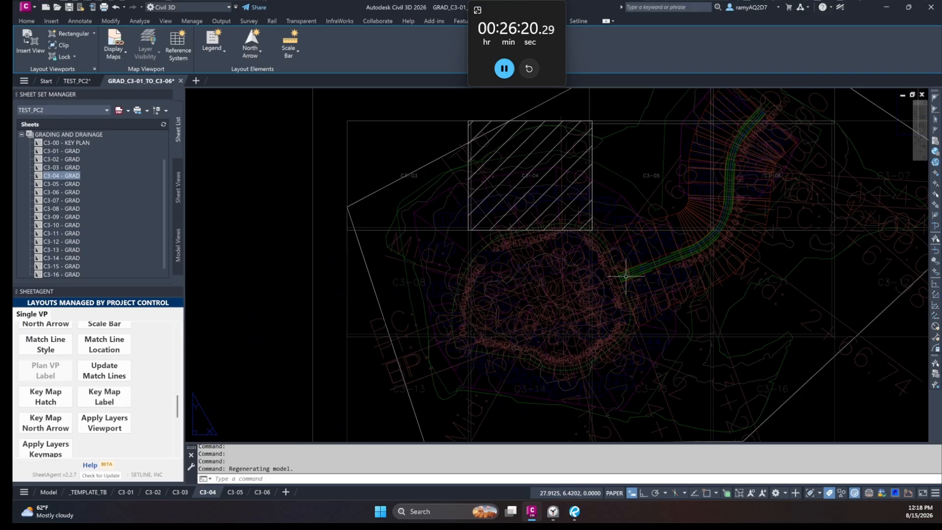
{"action": "scroll", "coordinate": [444, 295], "scroll_direction": "up", "scroll_amount": 5}
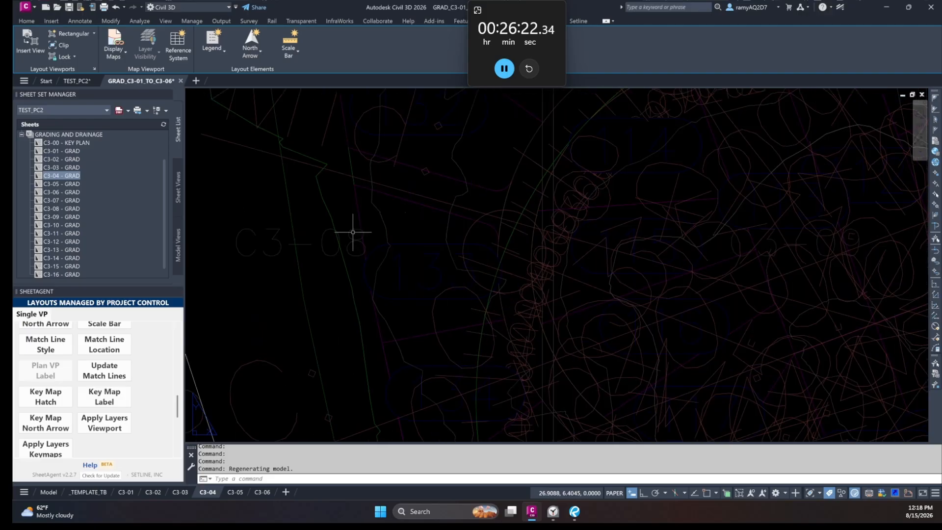
{"action": "scroll", "coordinate": [702, 275], "scroll_direction": "down", "scroll_amount": 6}
{"action": "scroll", "coordinate": [682, 280], "scroll_direction": "down", "scroll_amount": 3}
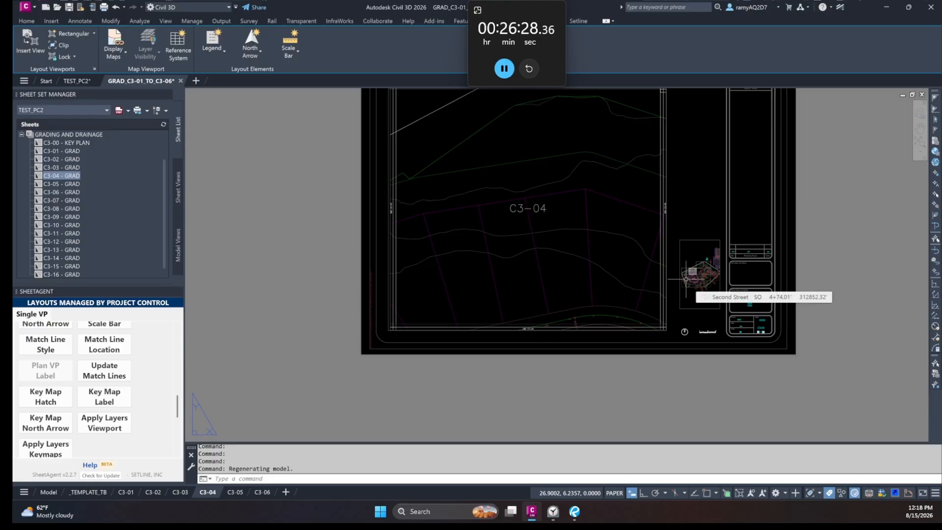
Step: Check the sheet title, sheet number, page count and scale fields in the title block of sheet C3-04
{"action": "scroll", "coordinate": [751, 343], "scroll_direction": "up", "scroll_amount": 5}
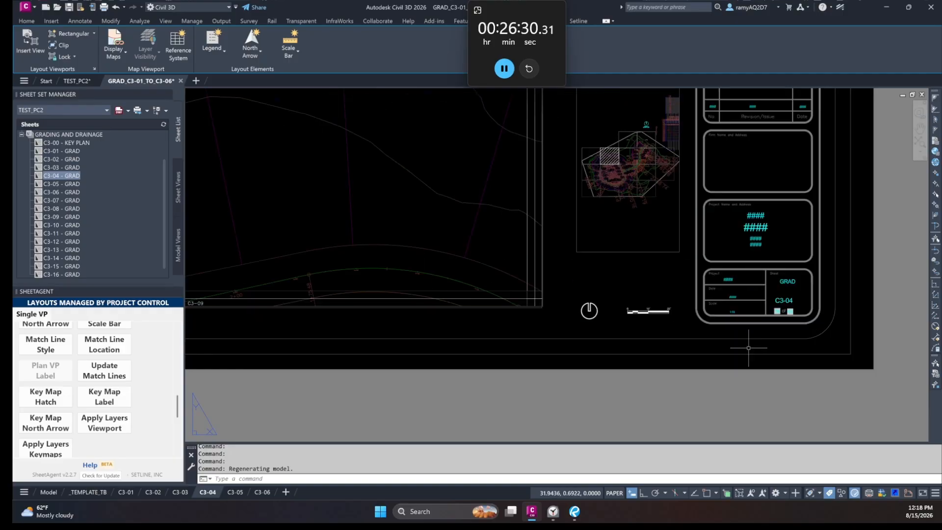
{"action": "scroll", "coordinate": [834, 281], "scroll_direction": "up", "scroll_amount": 1}
{"action": "middle_click_drag", "start_coordinate": [852, 223], "coordinate": [711, 247]}
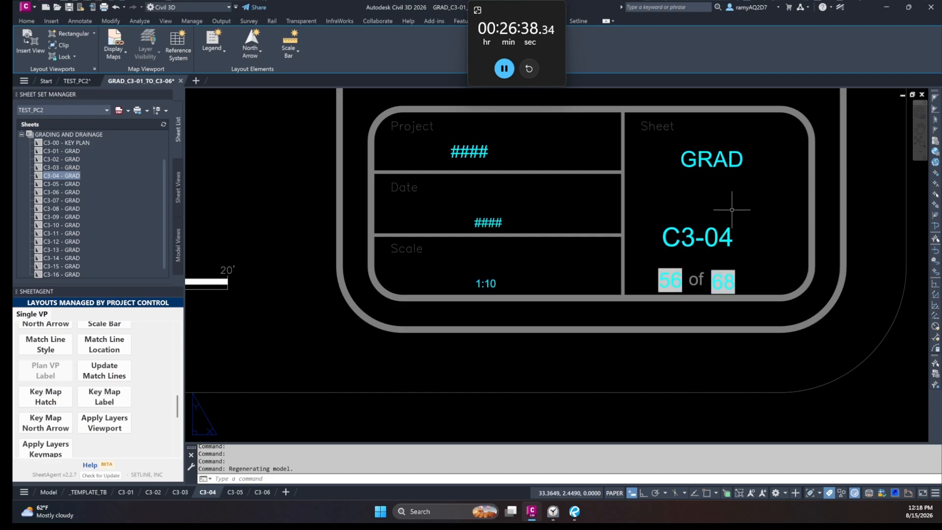
{"action": "scroll", "coordinate": [732, 211], "scroll_direction": "down", "scroll_amount": 8}
{"action": "middle_click_drag", "start_coordinate": [635, 284], "coordinate": [690, 440]}
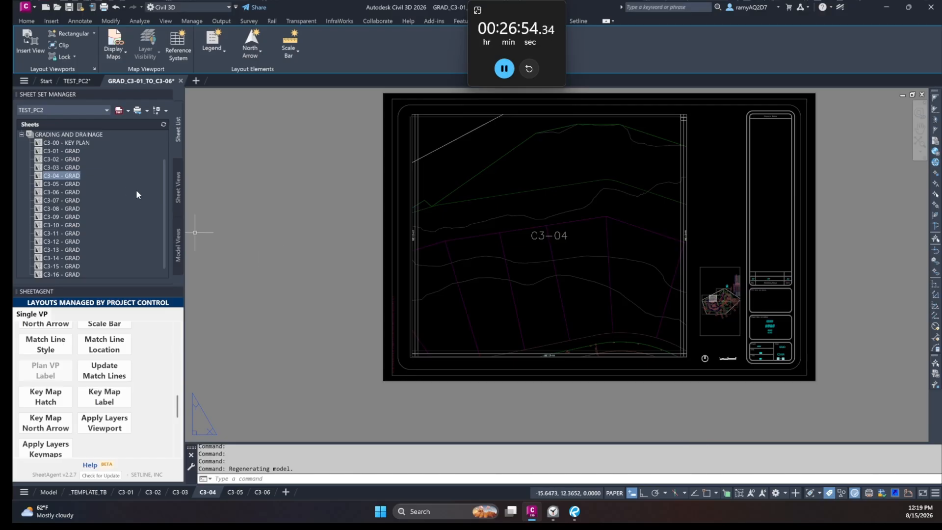
{"action": "left_click_drag", "start_coordinate": [167, 222], "coordinate": [173, 182]}
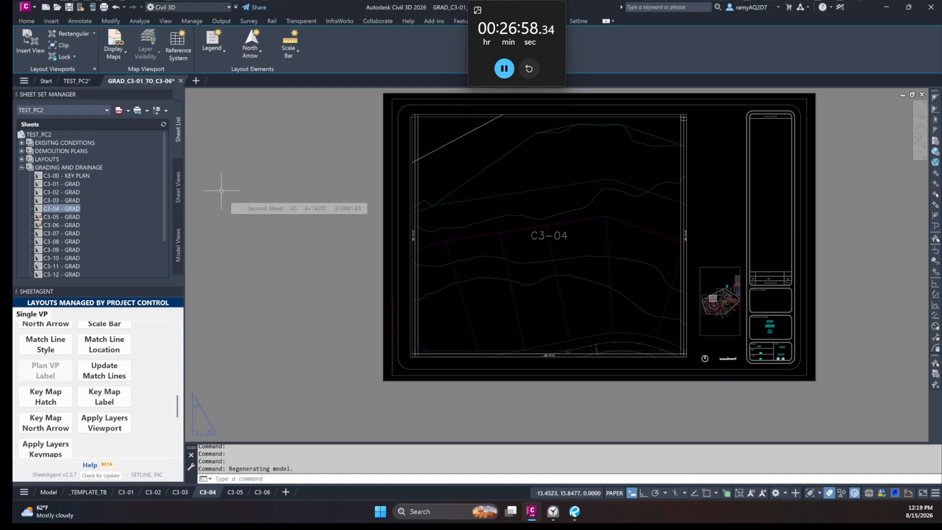